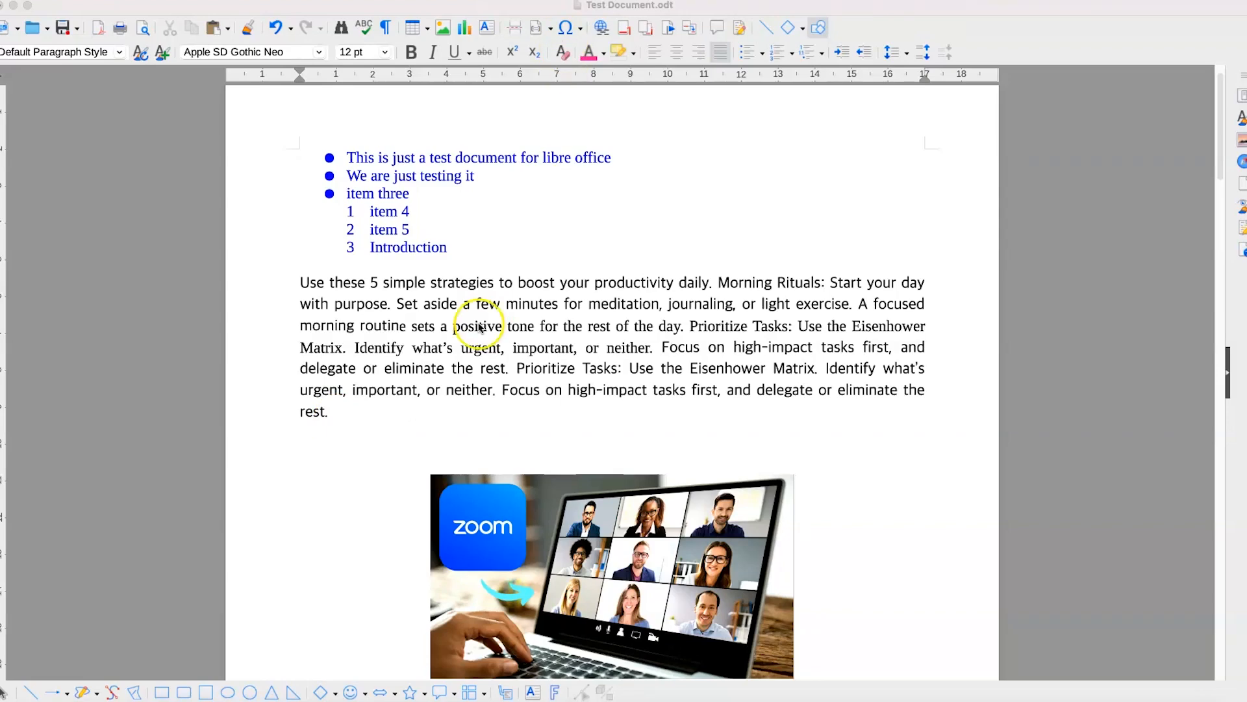
# - Look through the document and examine the three equation images on its second page
pyautogui.scroll(-8, 463, 369)
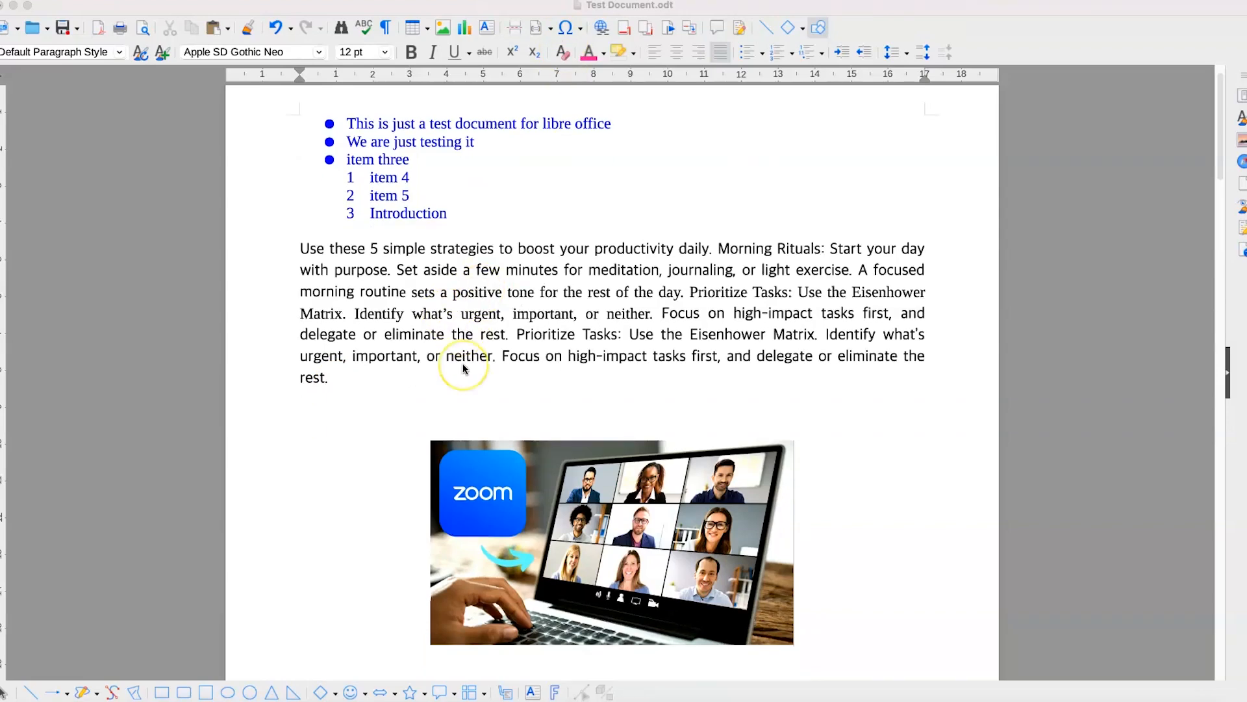
pyautogui.scroll(-14, 464, 368)
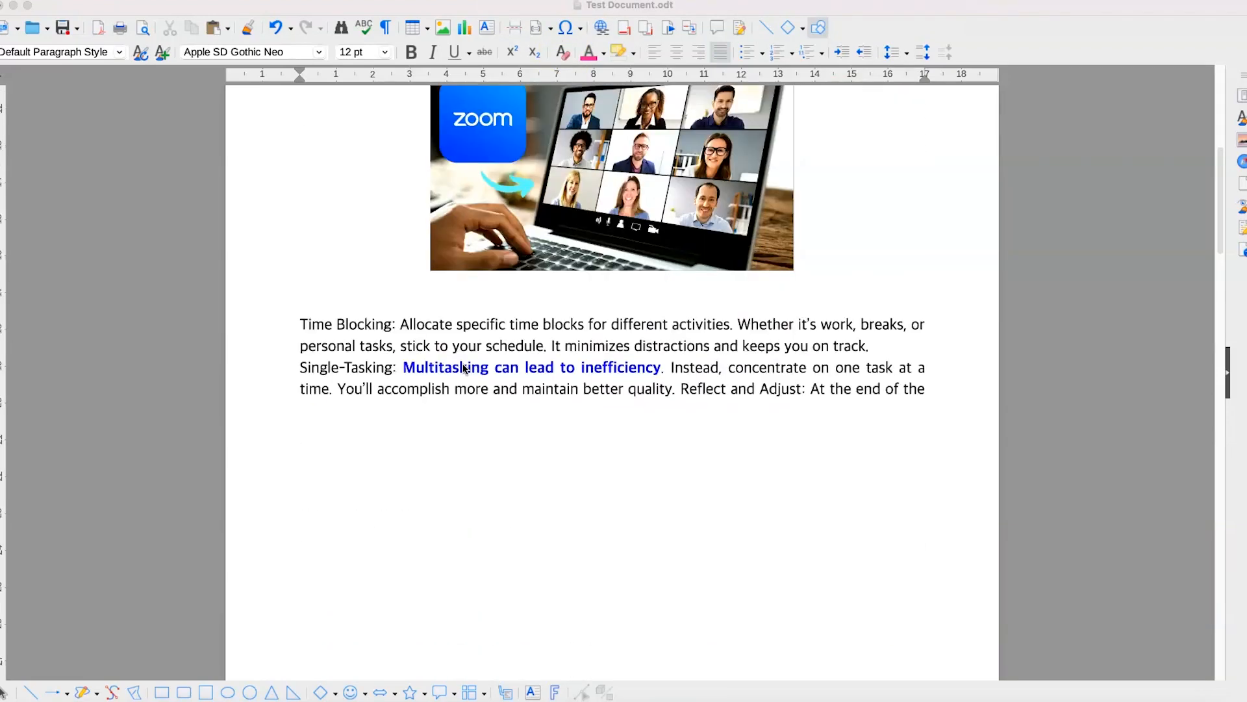
pyautogui.scroll(-6, 463, 369)
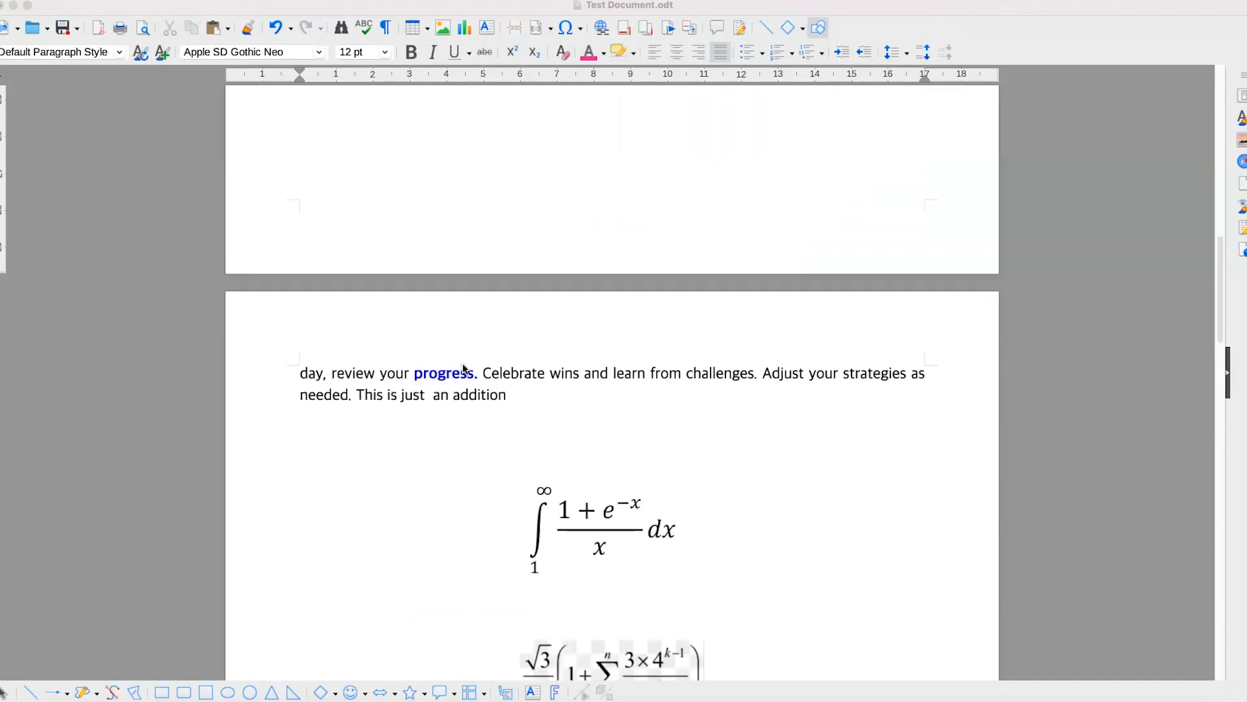
pyautogui.scroll(-7, 463, 368)
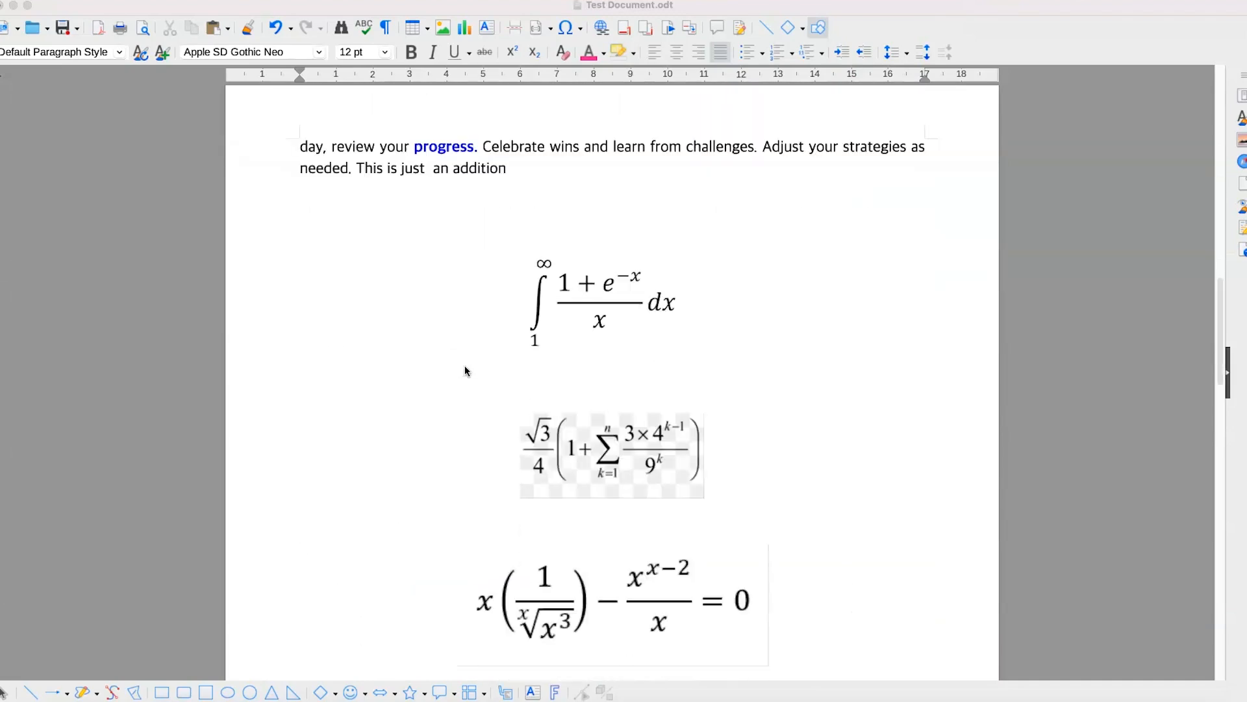
pyautogui.click(537, 305)
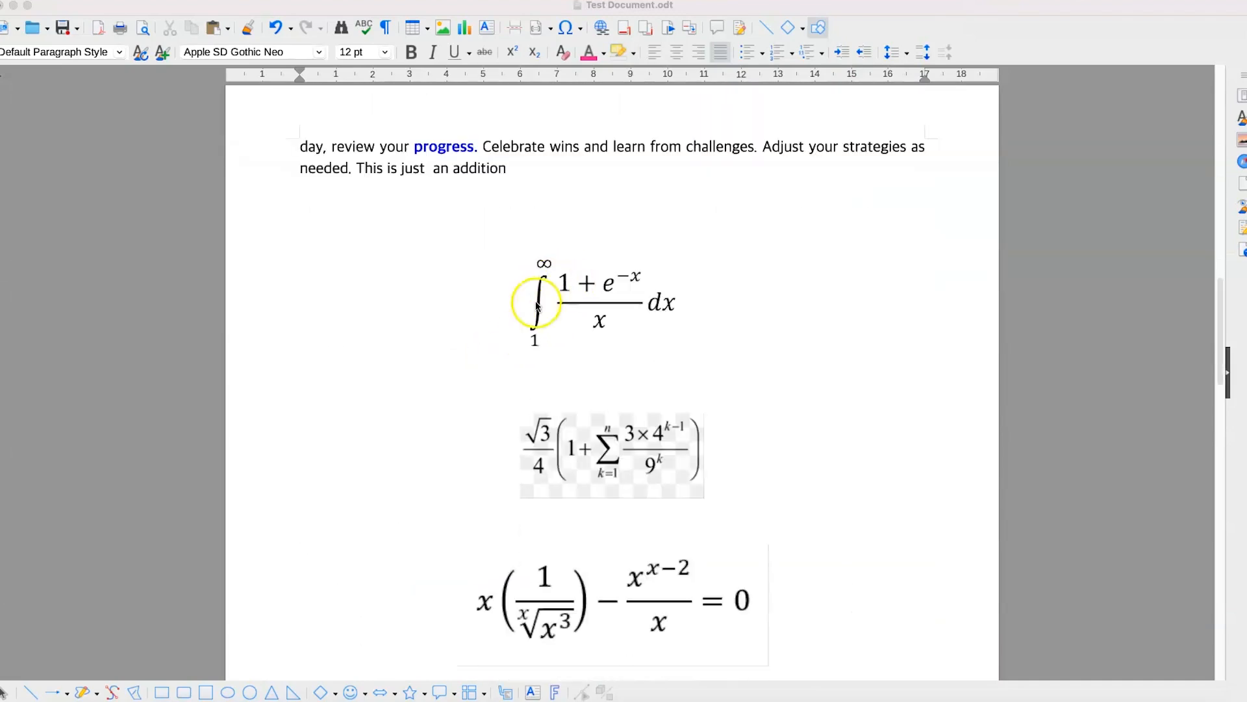
pyautogui.click(587, 301)
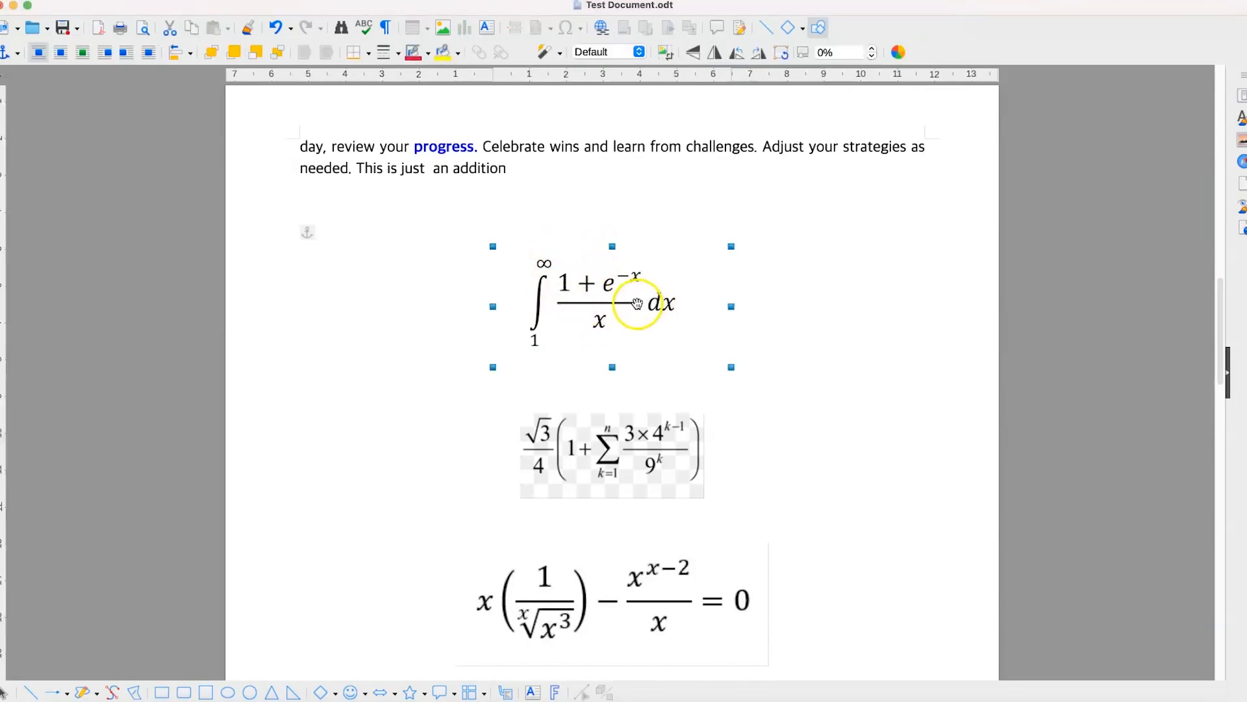
pyautogui.click(613, 459)
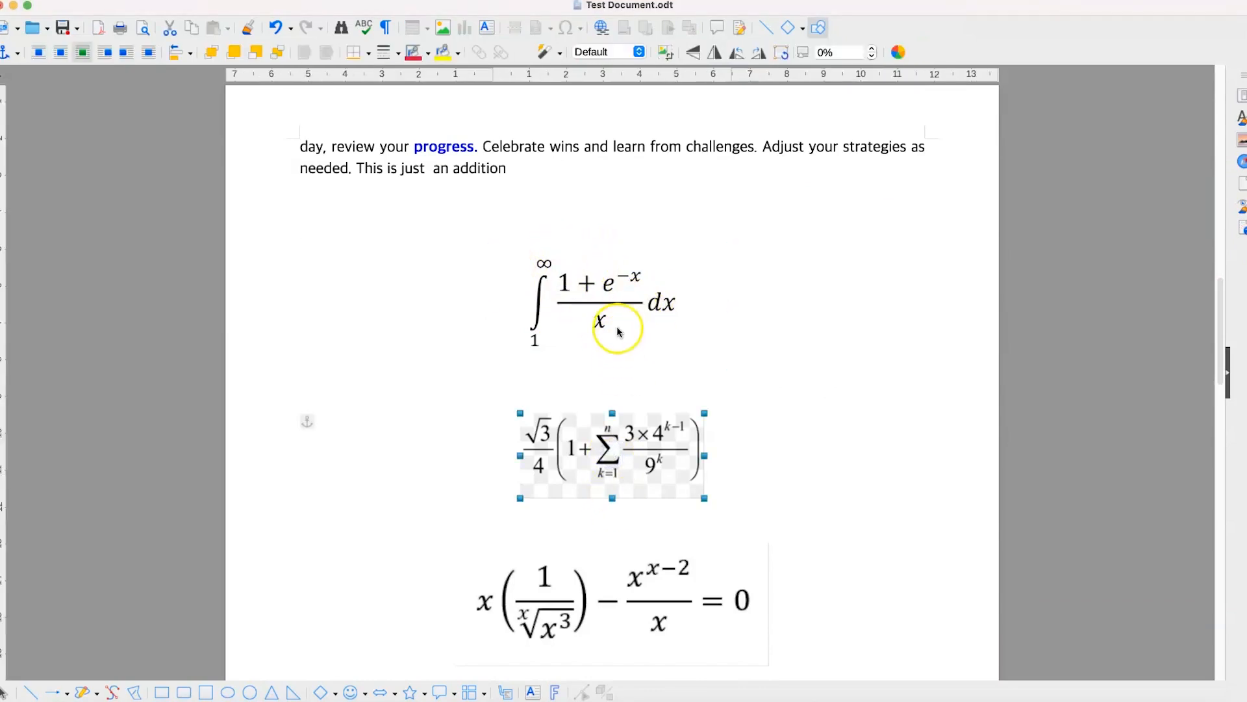
pyautogui.click(610, 281)
pyautogui.click(615, 463)
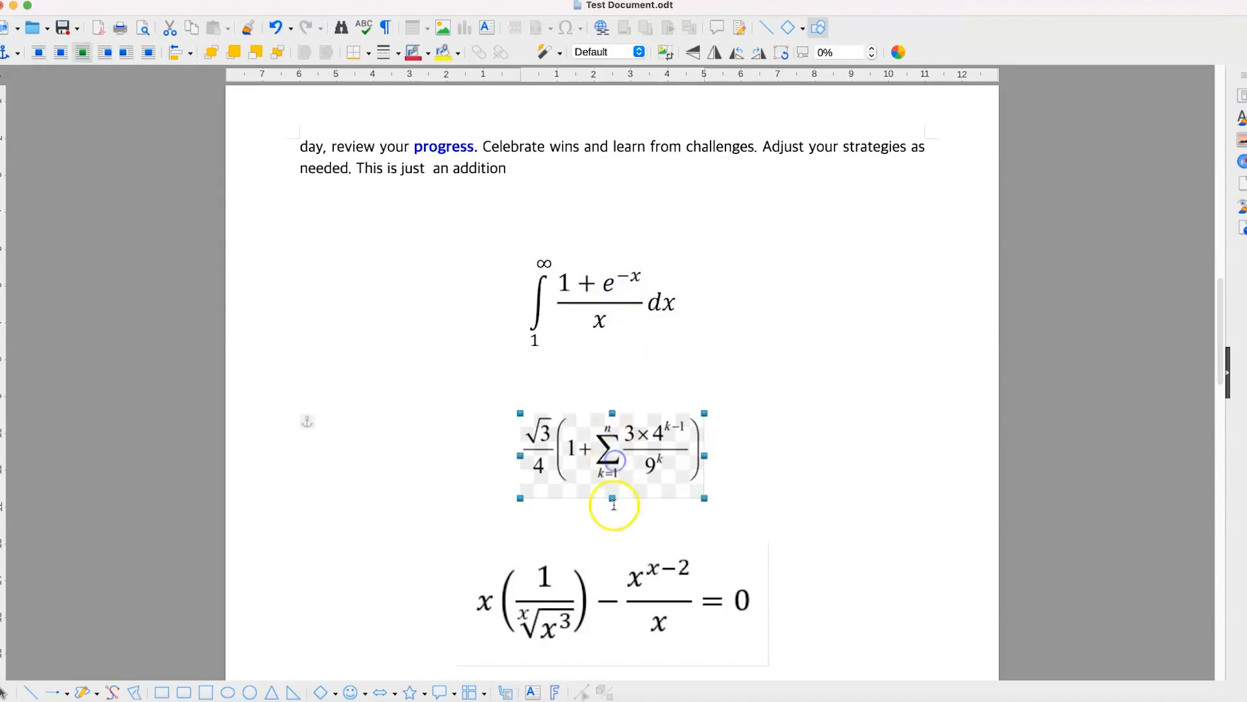
pyautogui.click(615, 593)
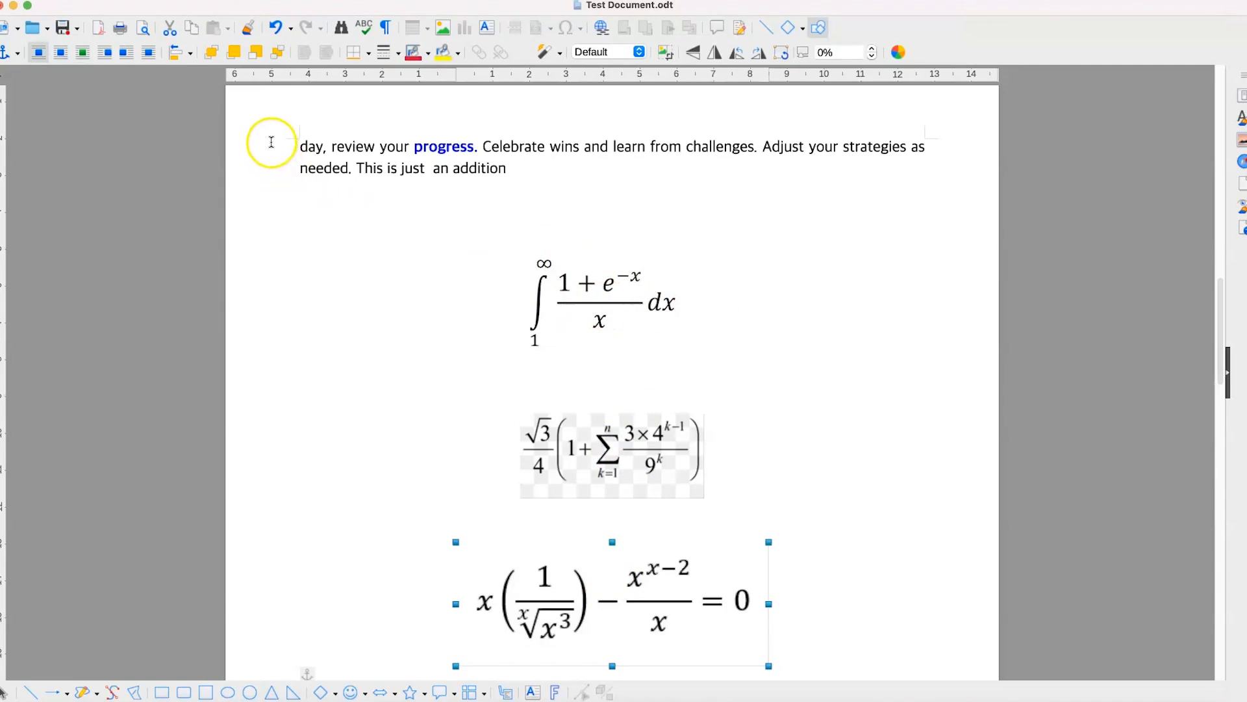
pyautogui.click(389, 189)
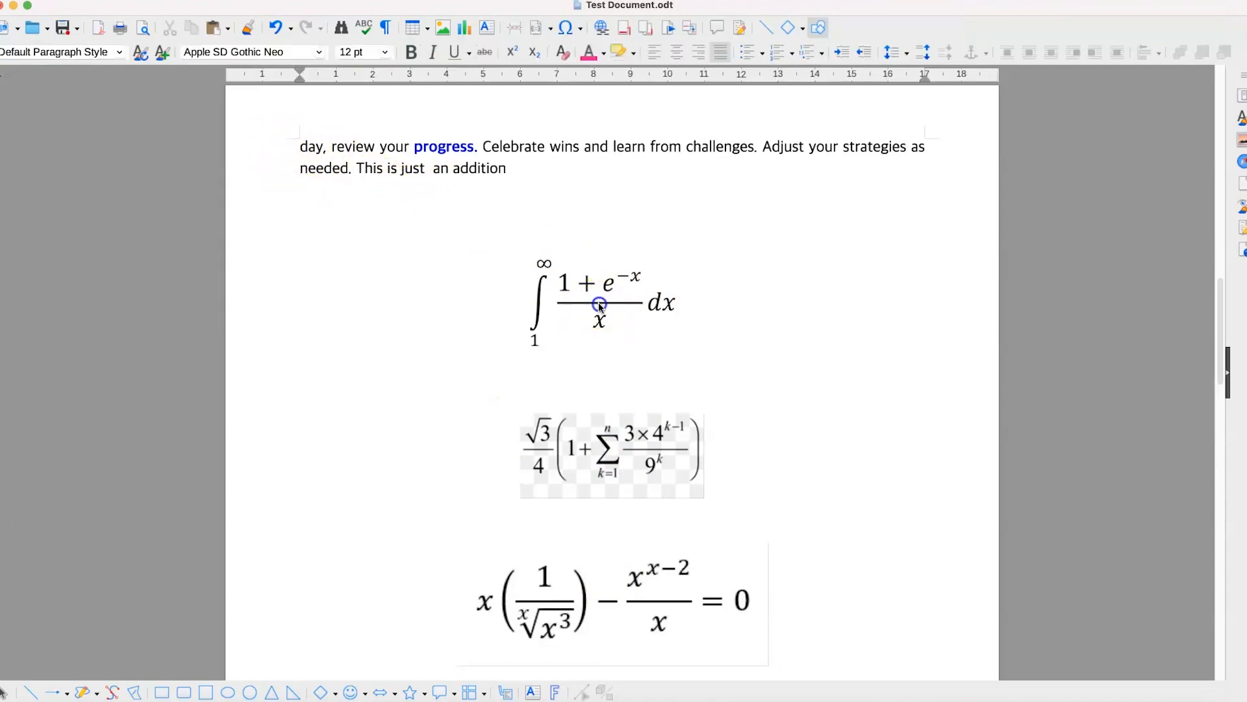
pyautogui.click(599, 305)
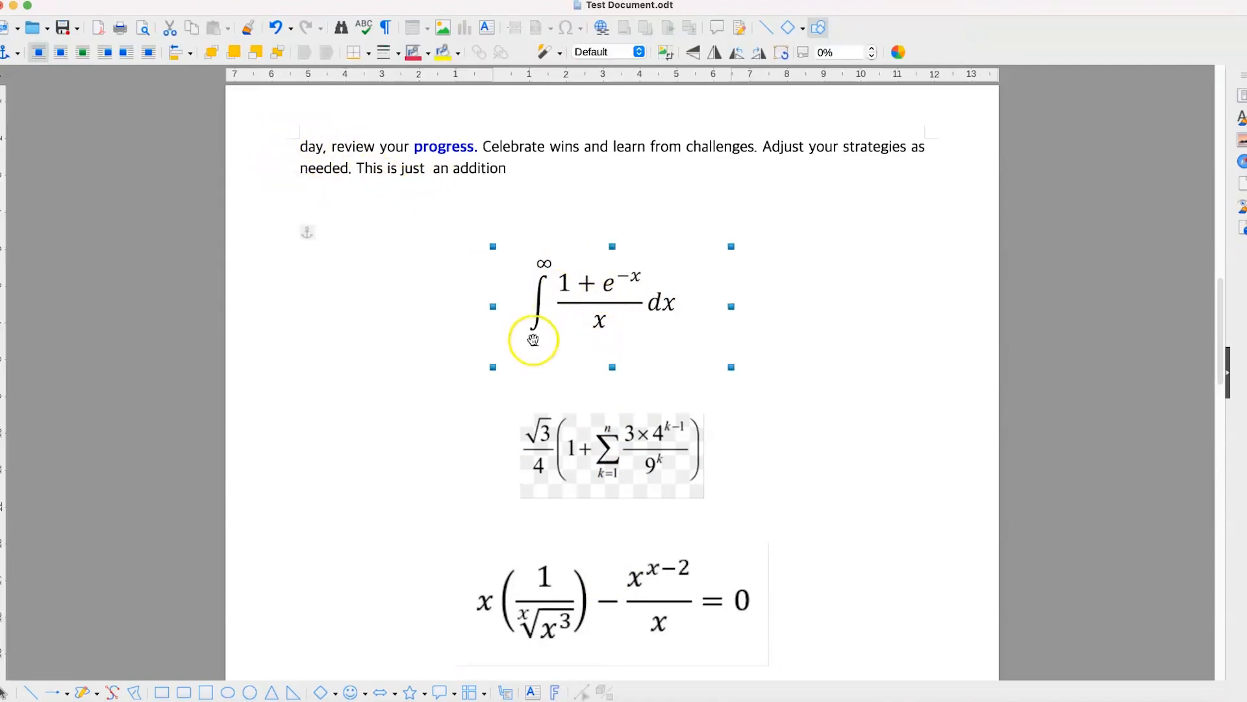
# - Insert a new formula object on the empty line between the first and second equation images
pyautogui.click(479, 371)
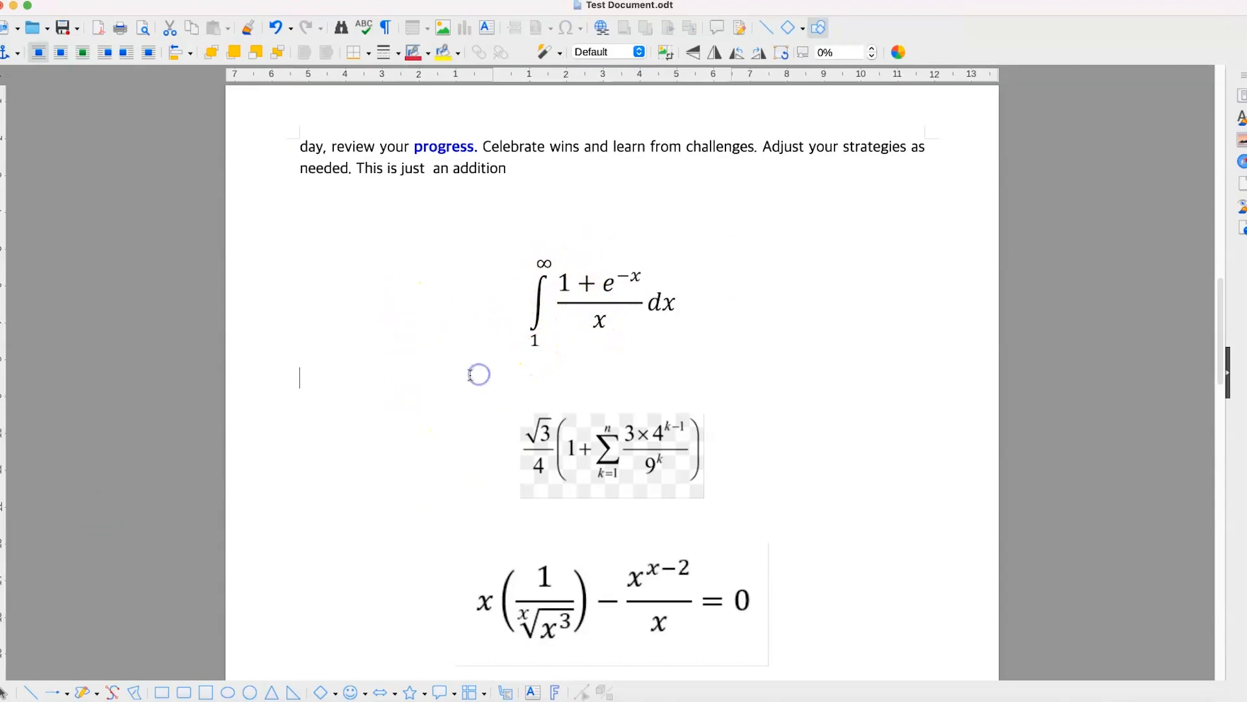
pyautogui.click(197, 0)
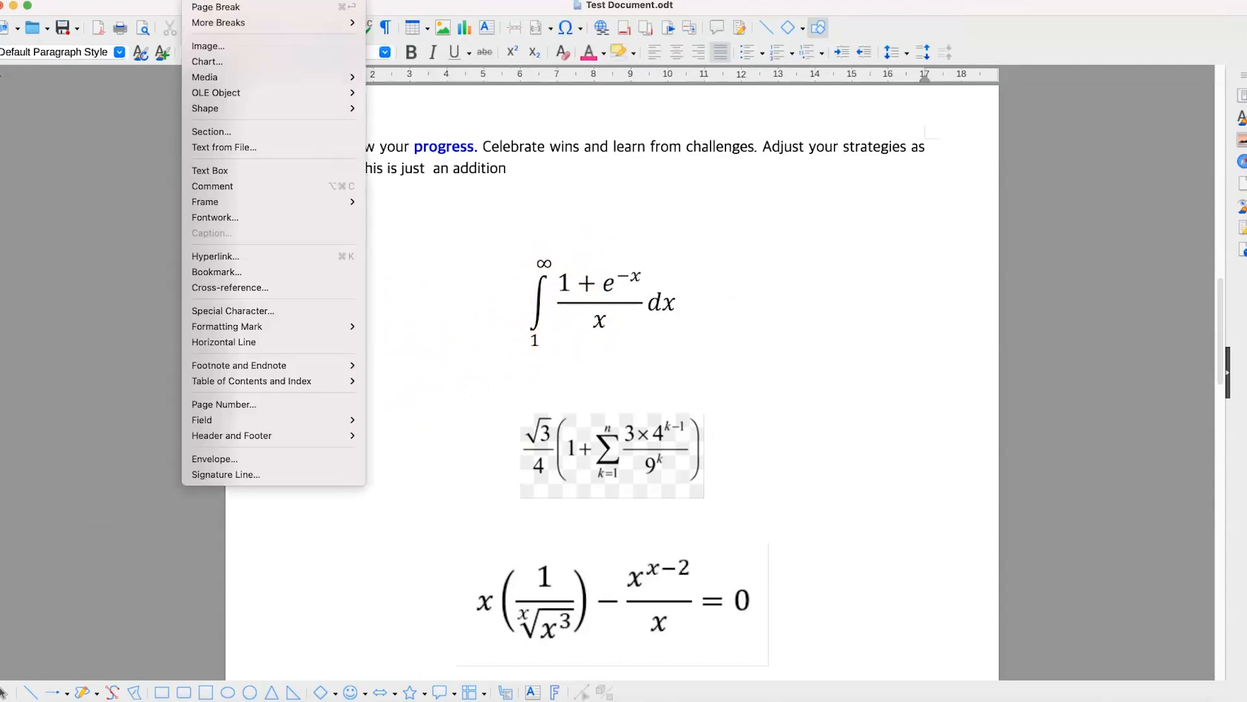
pyautogui.moveTo(225, 95)
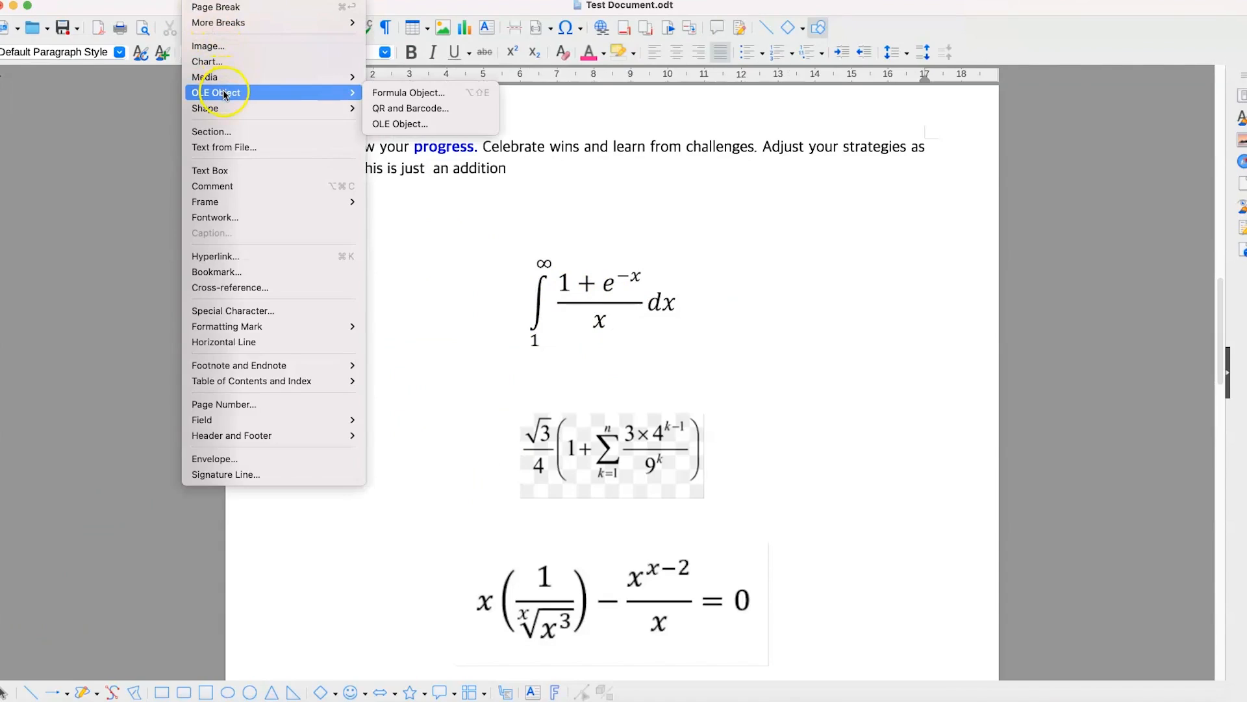
pyautogui.click(444, 95)
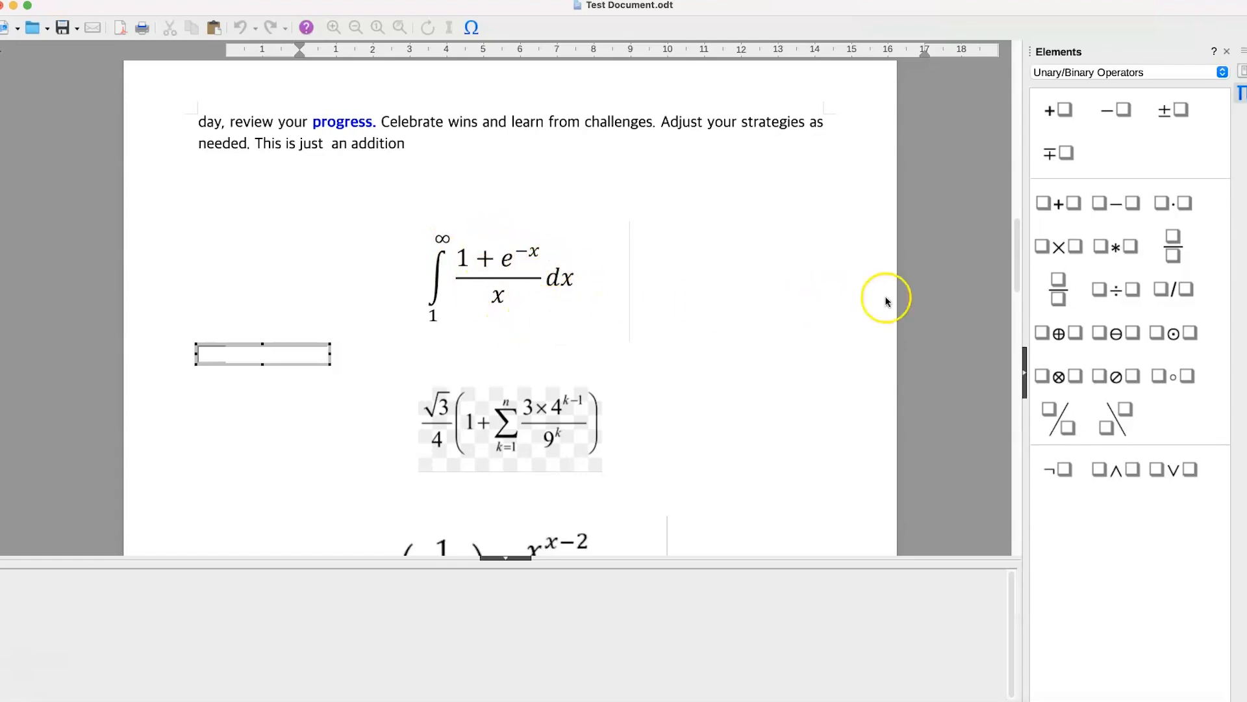
# - Look through the Relations, Set Operations and Functions categories of formula elements
pyautogui.click(1153, 74)
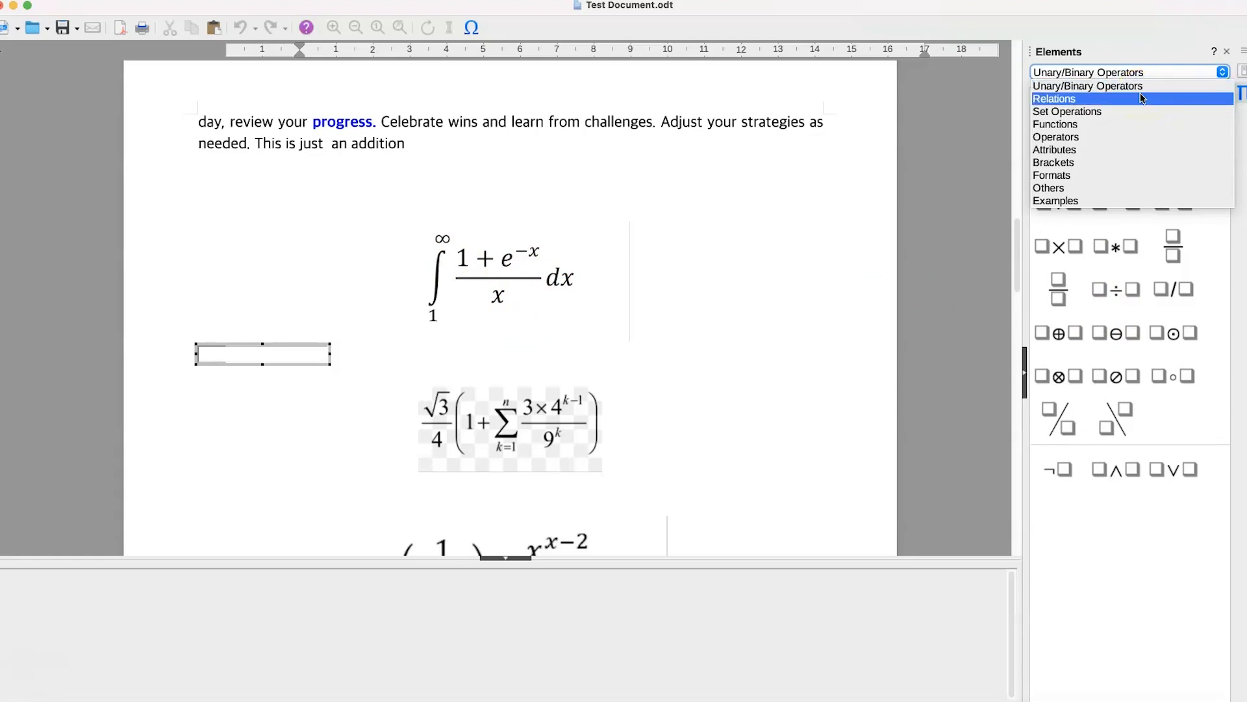
pyautogui.click(1143, 97)
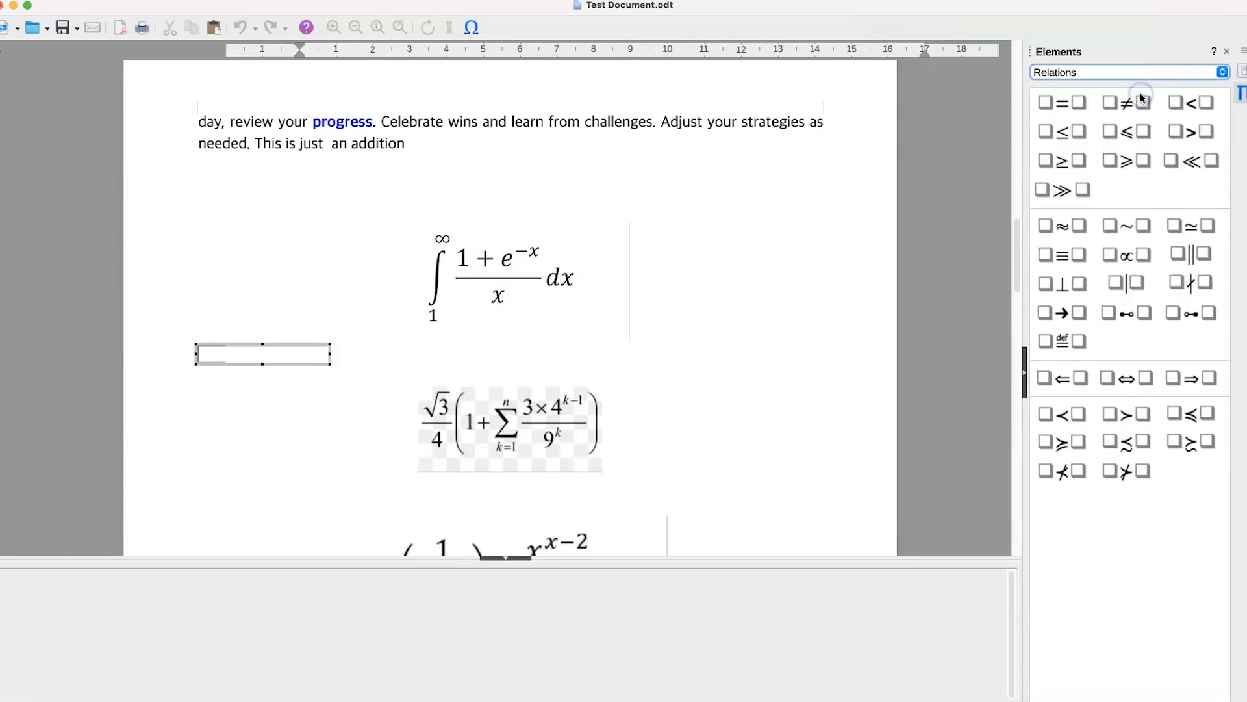
pyautogui.click(1128, 65)
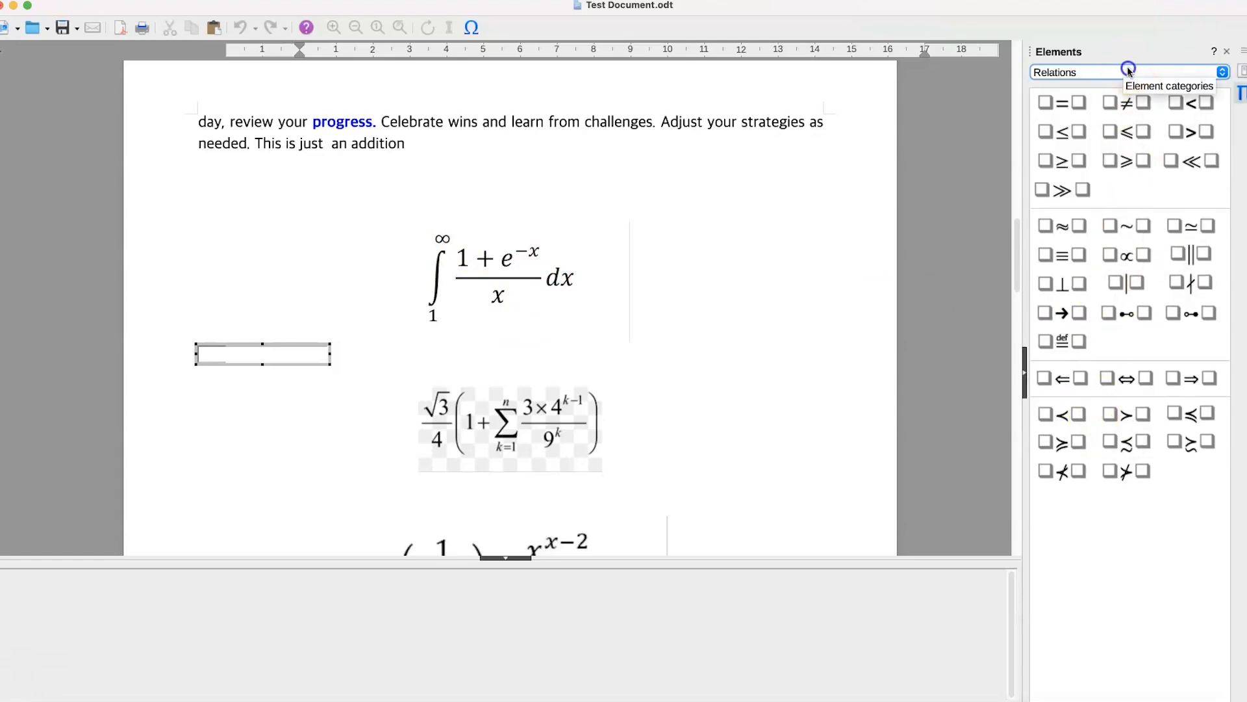
pyautogui.click(1127, 72)
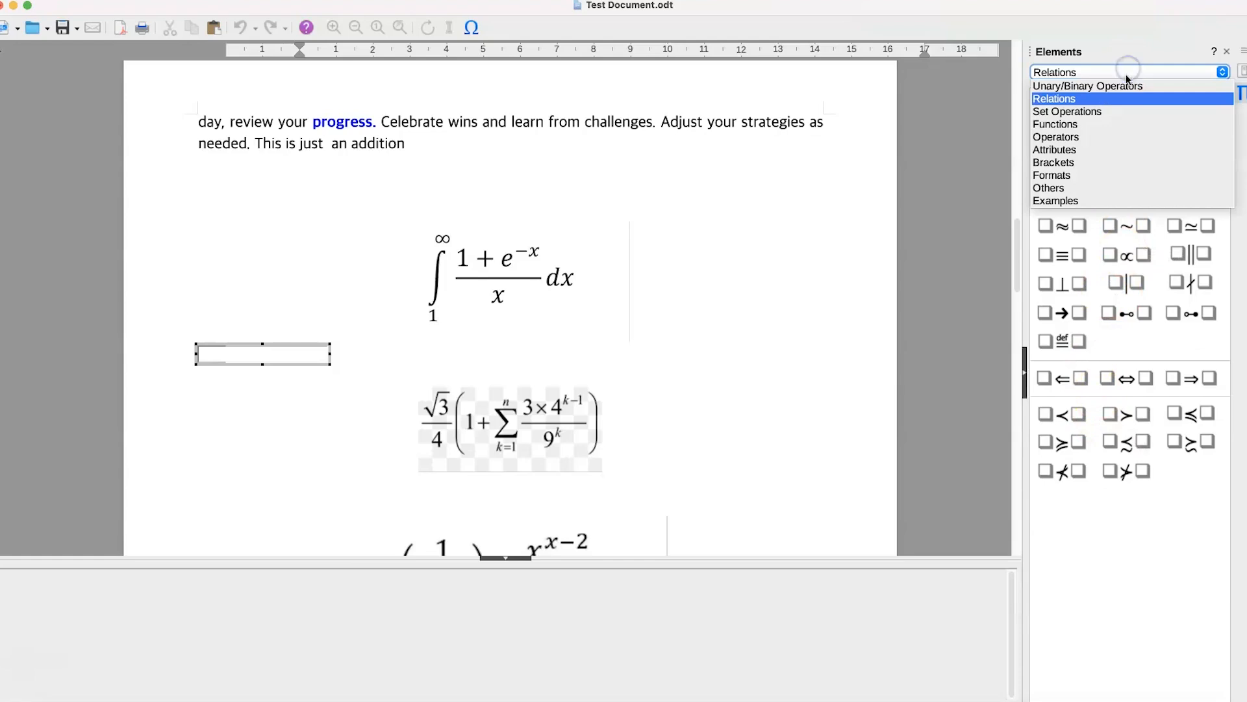
pyautogui.click(1110, 111)
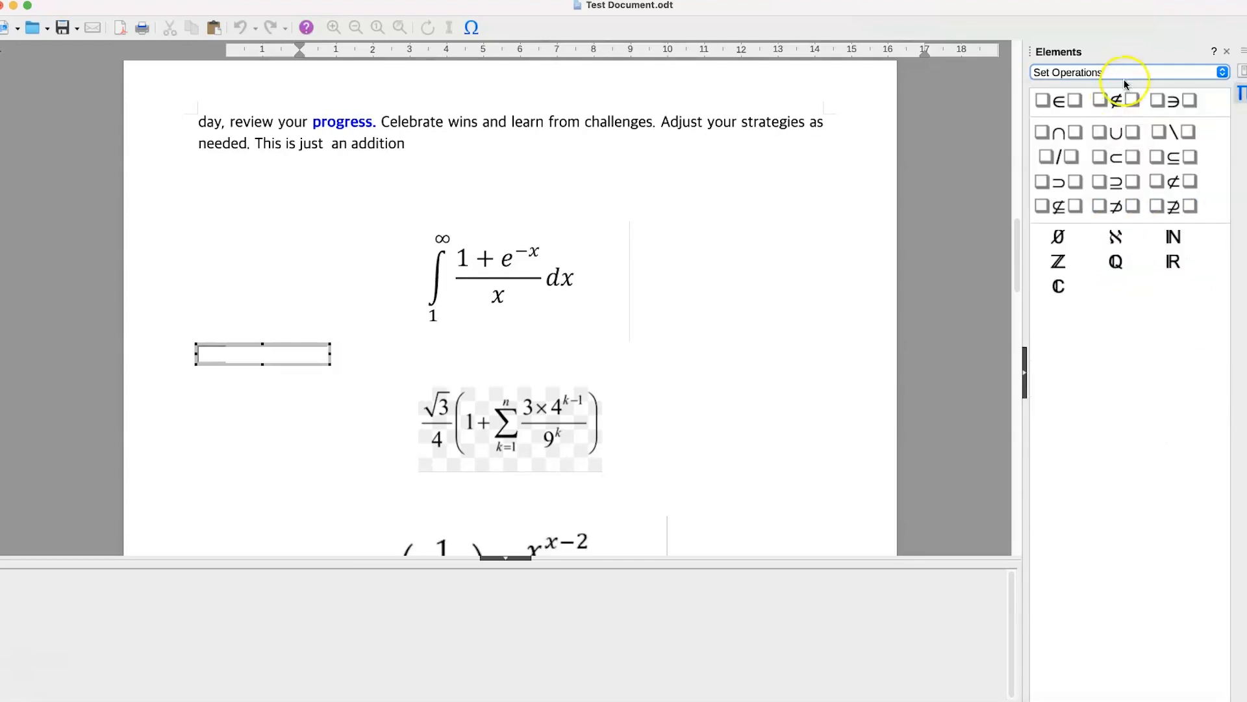
pyautogui.click(1129, 73)
pyautogui.click(1094, 123)
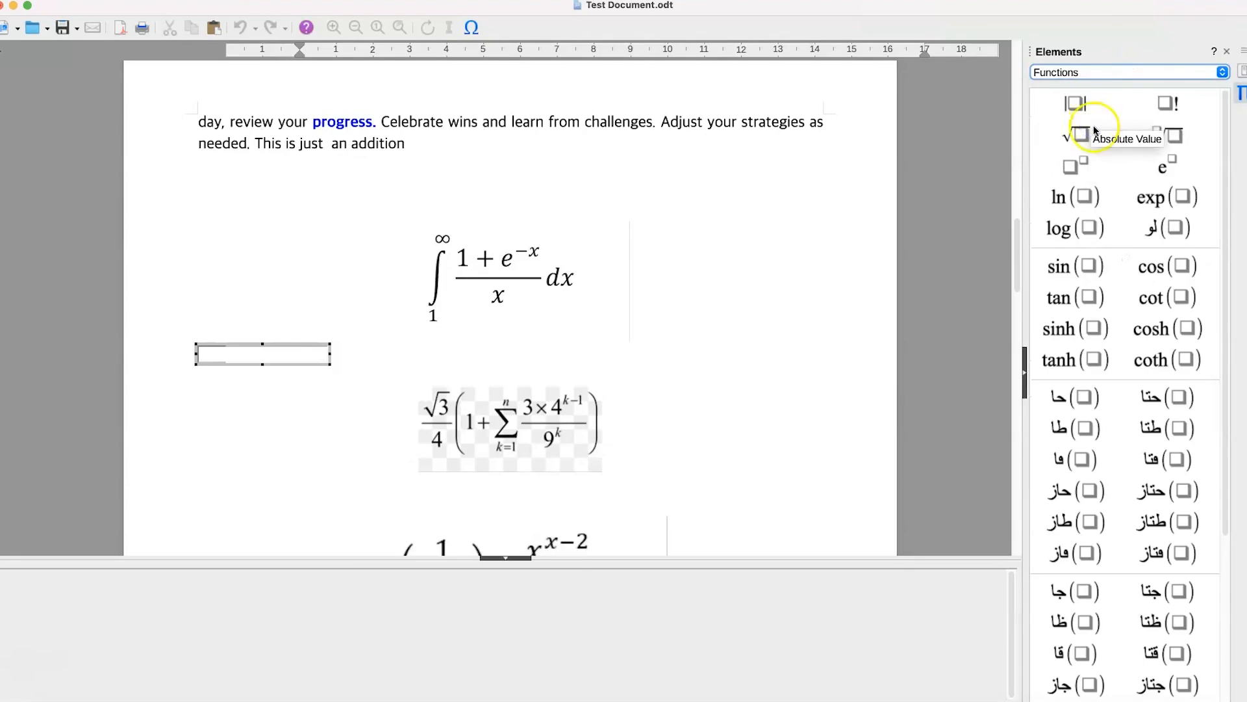
pyautogui.scroll(-1, 1115, 356)
pyautogui.scroll(-5, 1116, 357)
pyautogui.scroll(6, 1116, 363)
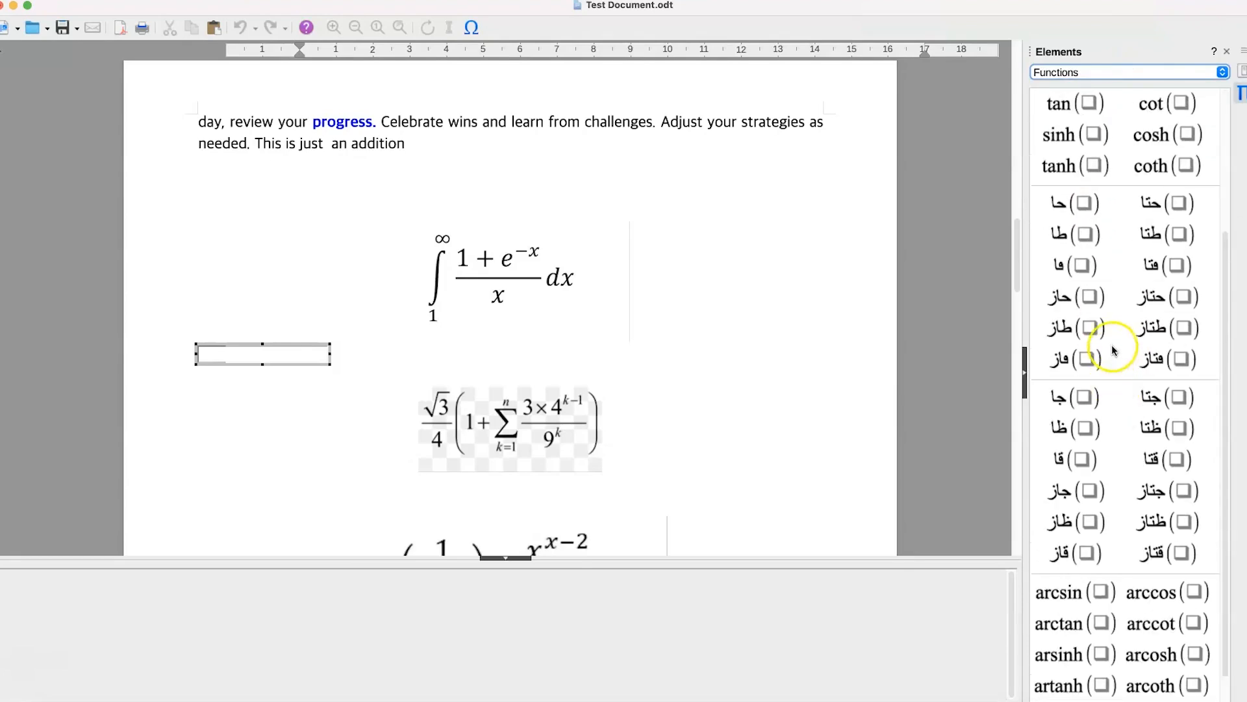
# - Add an integral with superscript and subscript limits from the Operators elements and set its lower limit to 1
pyautogui.click(1147, 72)
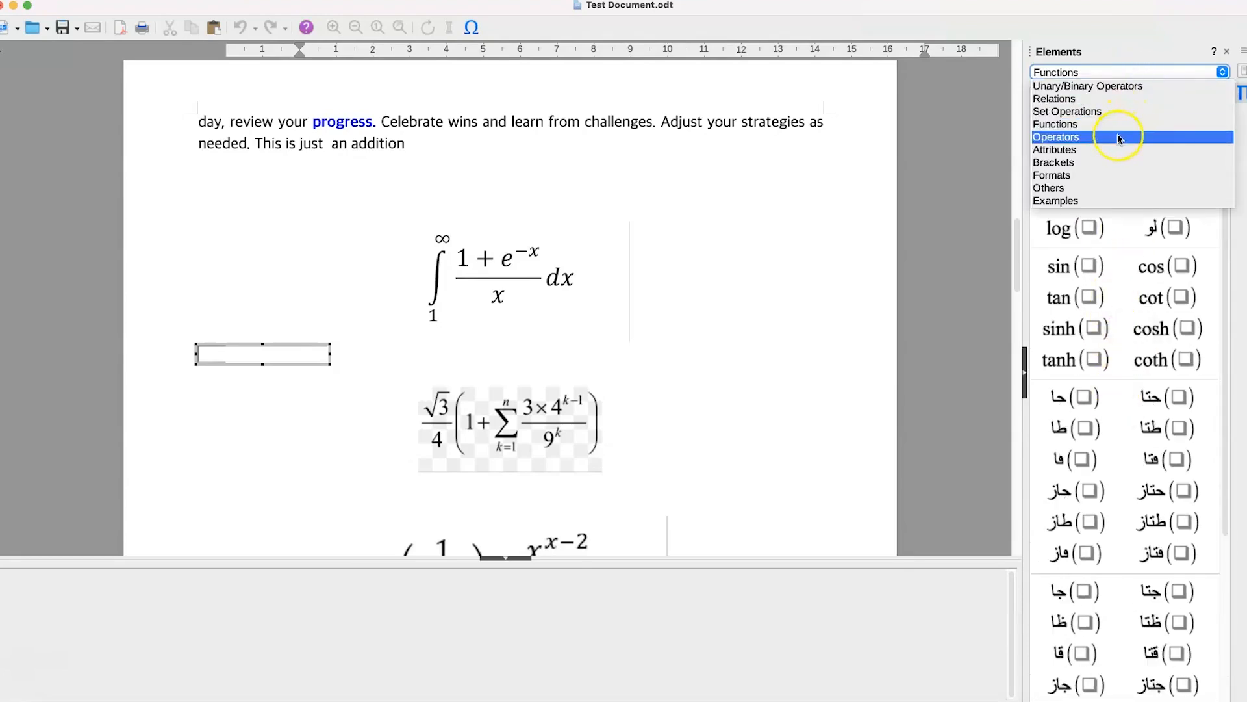
pyautogui.click(1120, 137)
pyautogui.scroll(-15, 1104, 305)
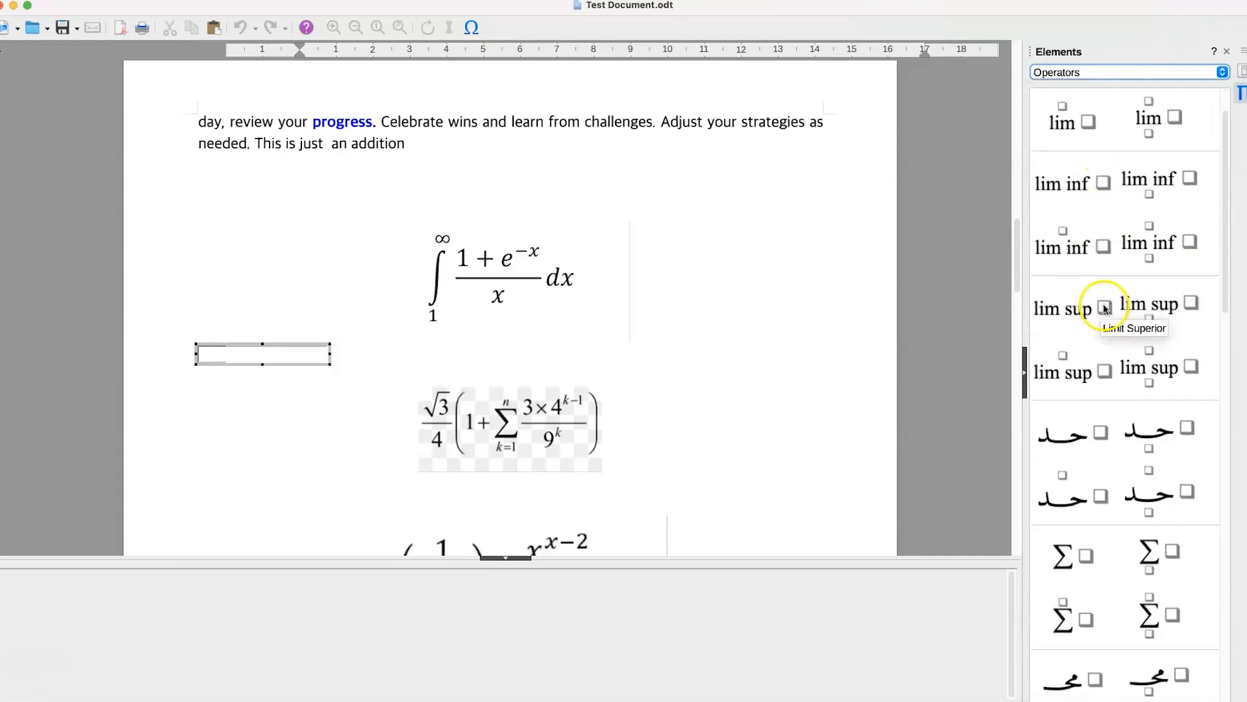
pyautogui.scroll(10, 1105, 303)
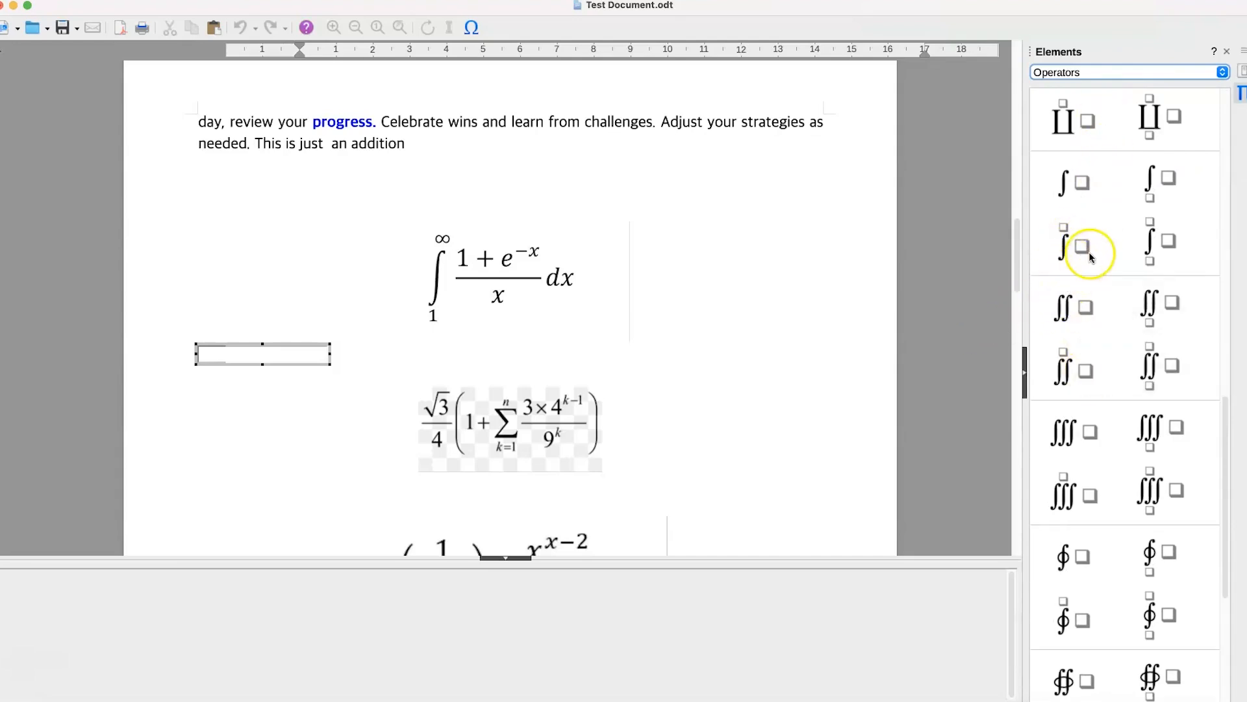
pyautogui.click(1153, 245)
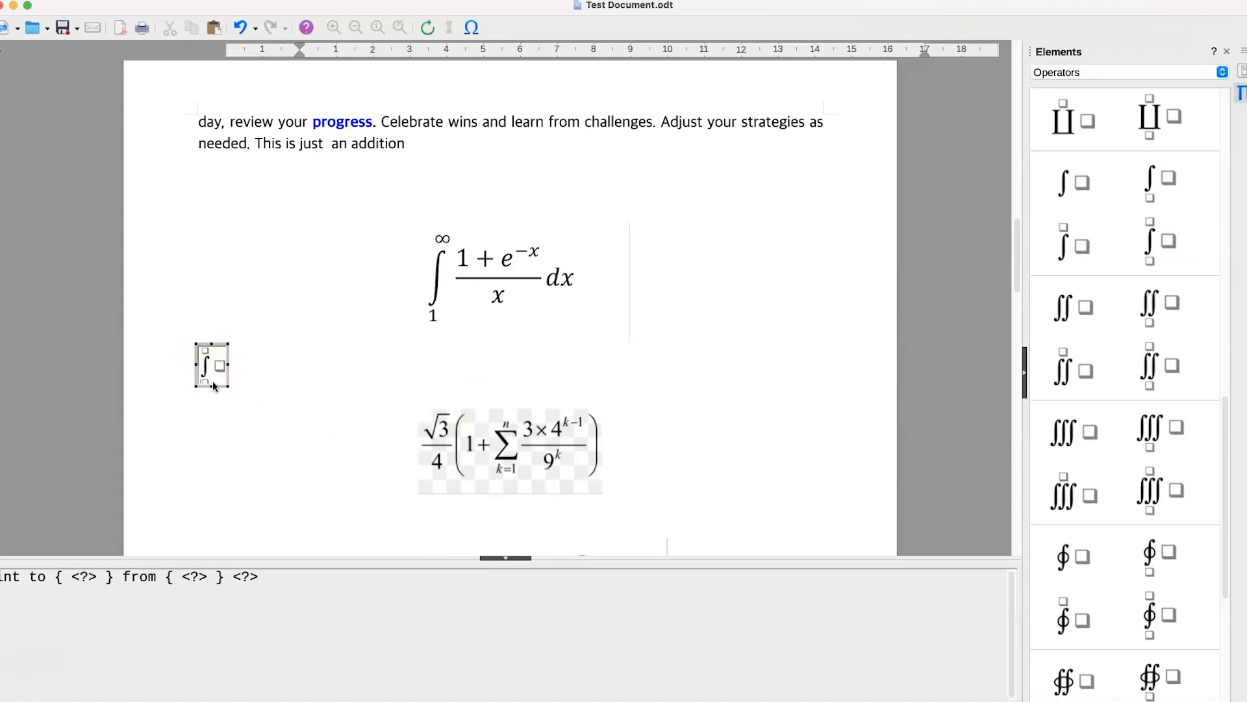
pyautogui.click(214, 386)
pyautogui.write('1')
# - Set the integral's upper limit to the infinite symbol from the Special symbol set
pyautogui.click(206, 352)
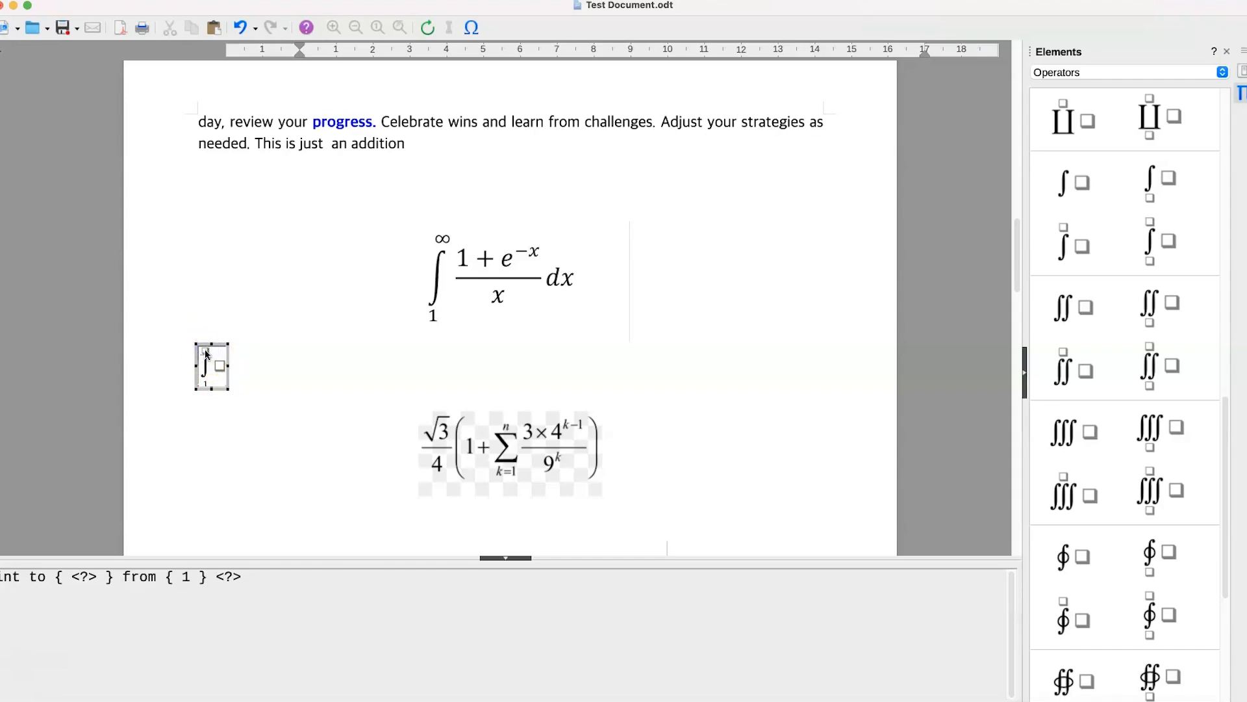
pyautogui.click(473, 27)
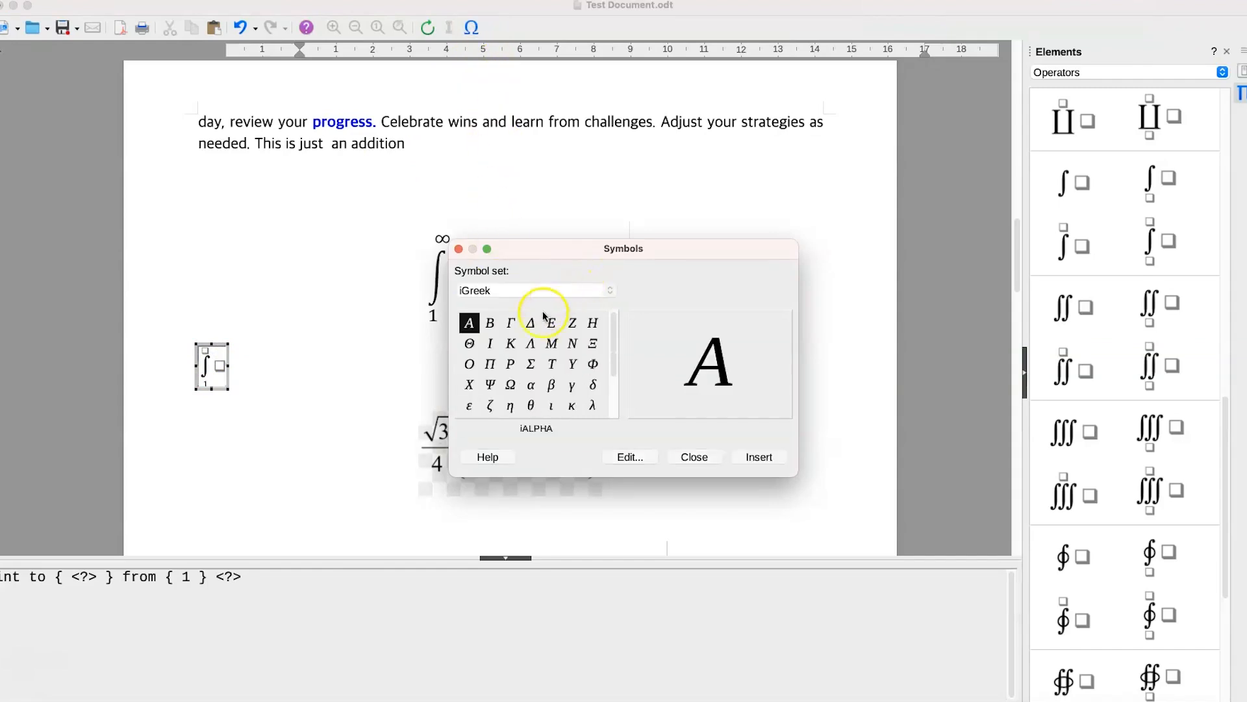
pyautogui.click(546, 287)
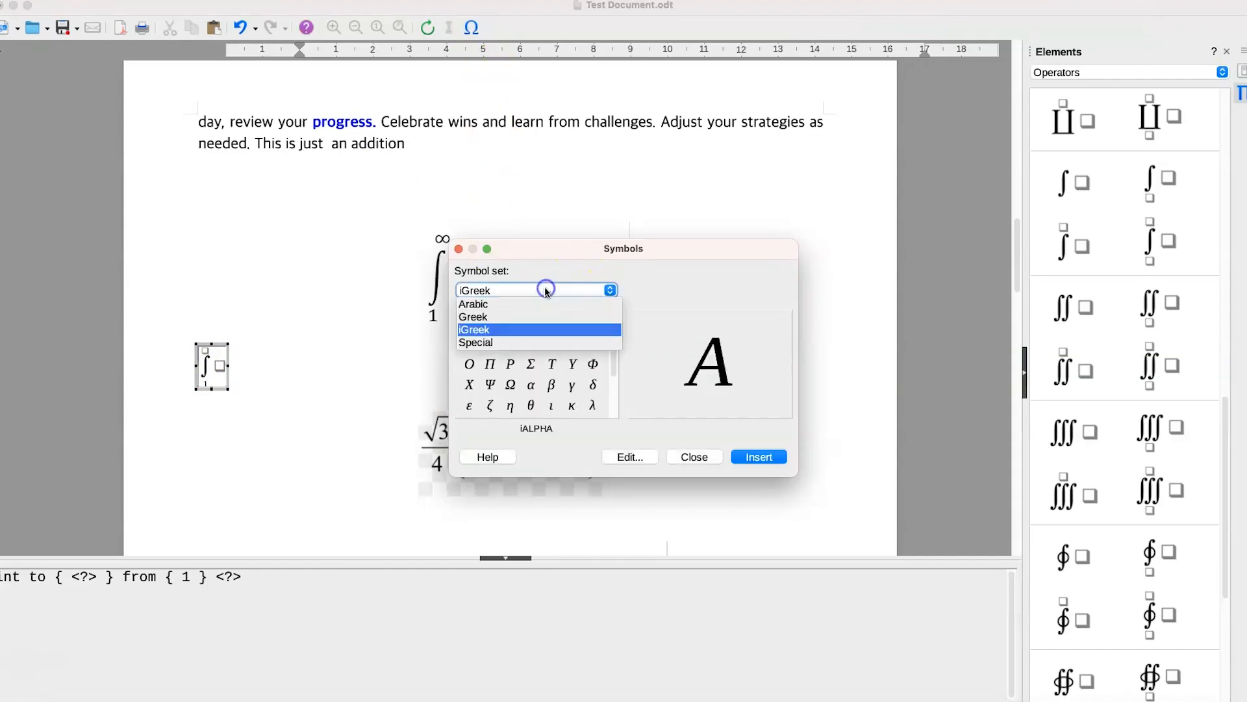
pyautogui.click(529, 344)
pyautogui.click(552, 324)
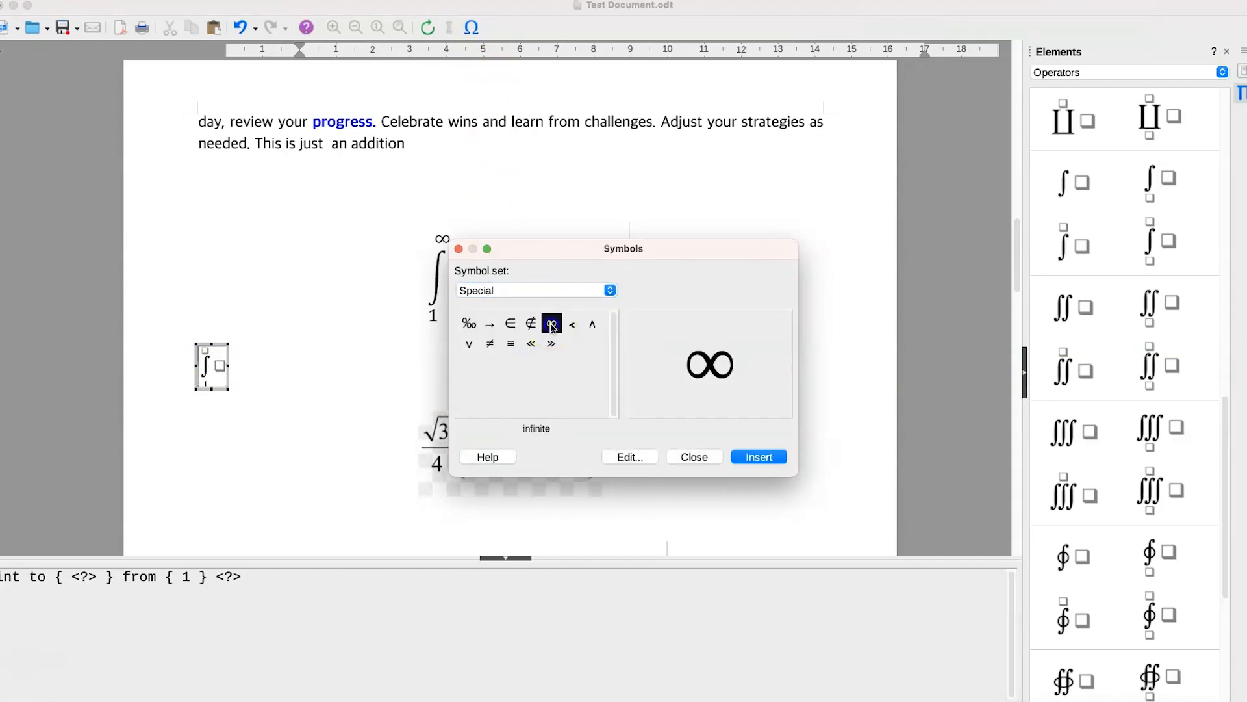
pyautogui.click(759, 457)
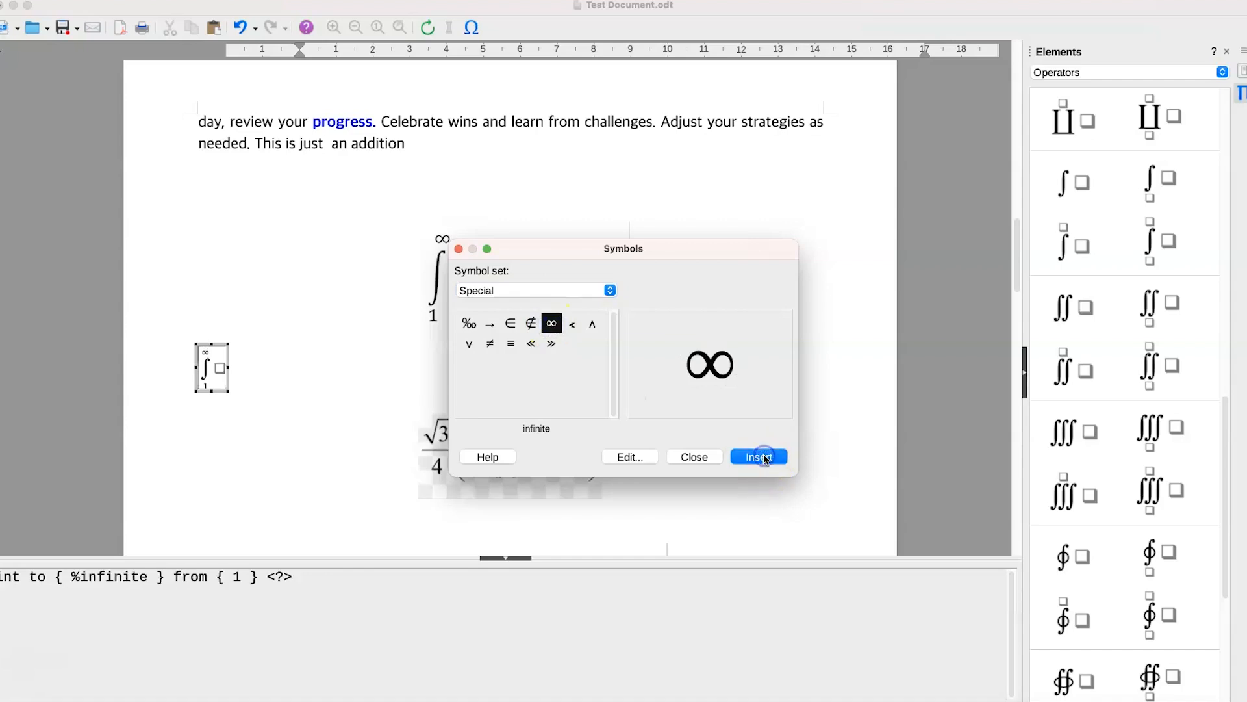
pyautogui.click(704, 457)
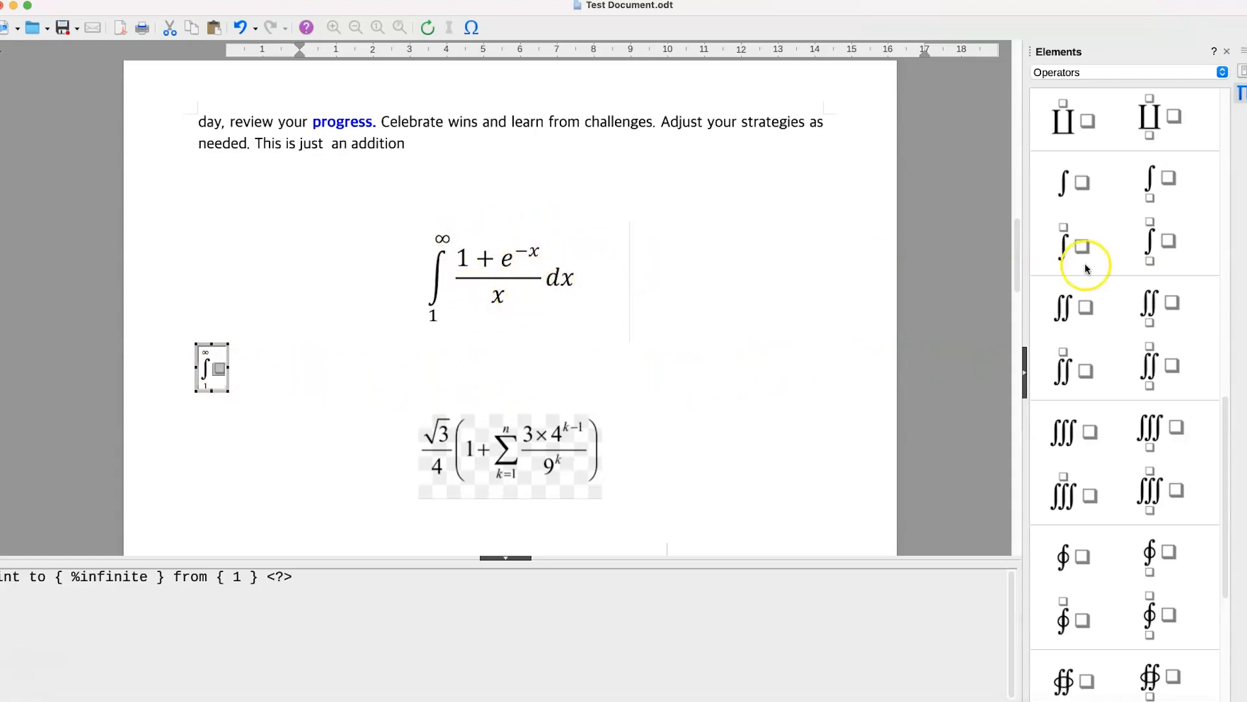
# - Insert a fraction as the integrand from the Unary/Binary Operators elements and enter 1+ in its numerator
pyautogui.scroll(10, 1122, 348)
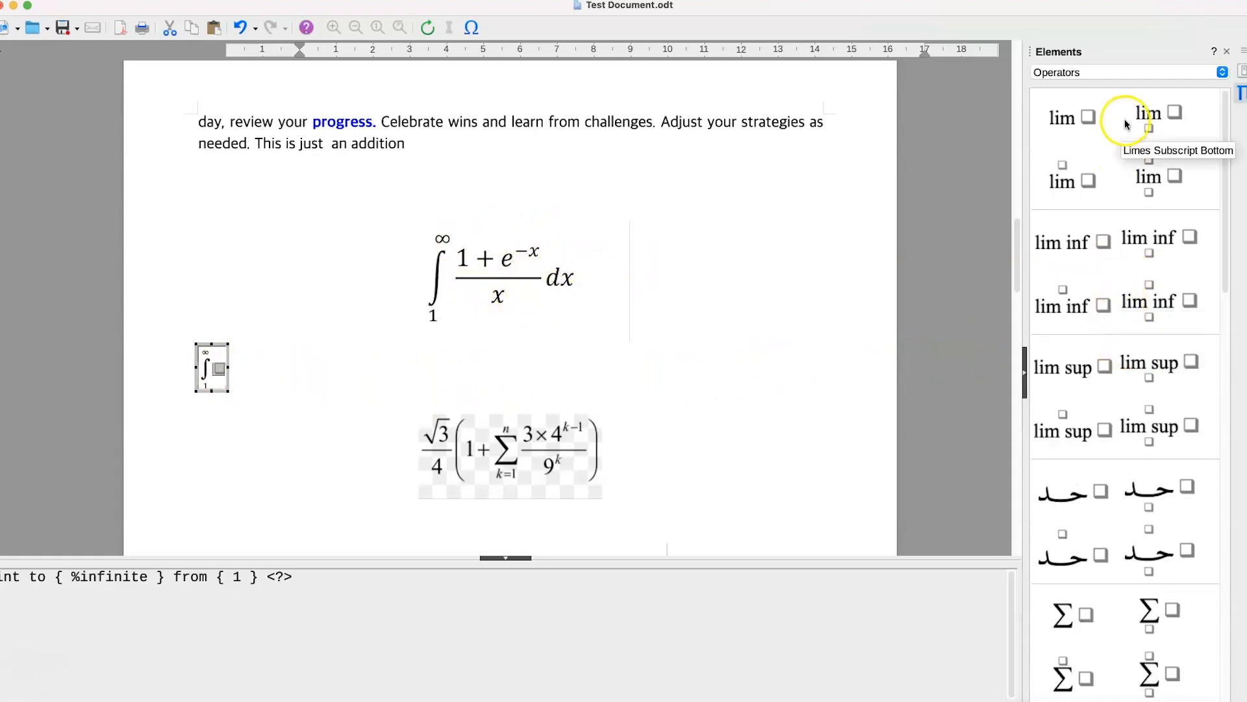
pyautogui.click(1122, 74)
pyautogui.click(1114, 87)
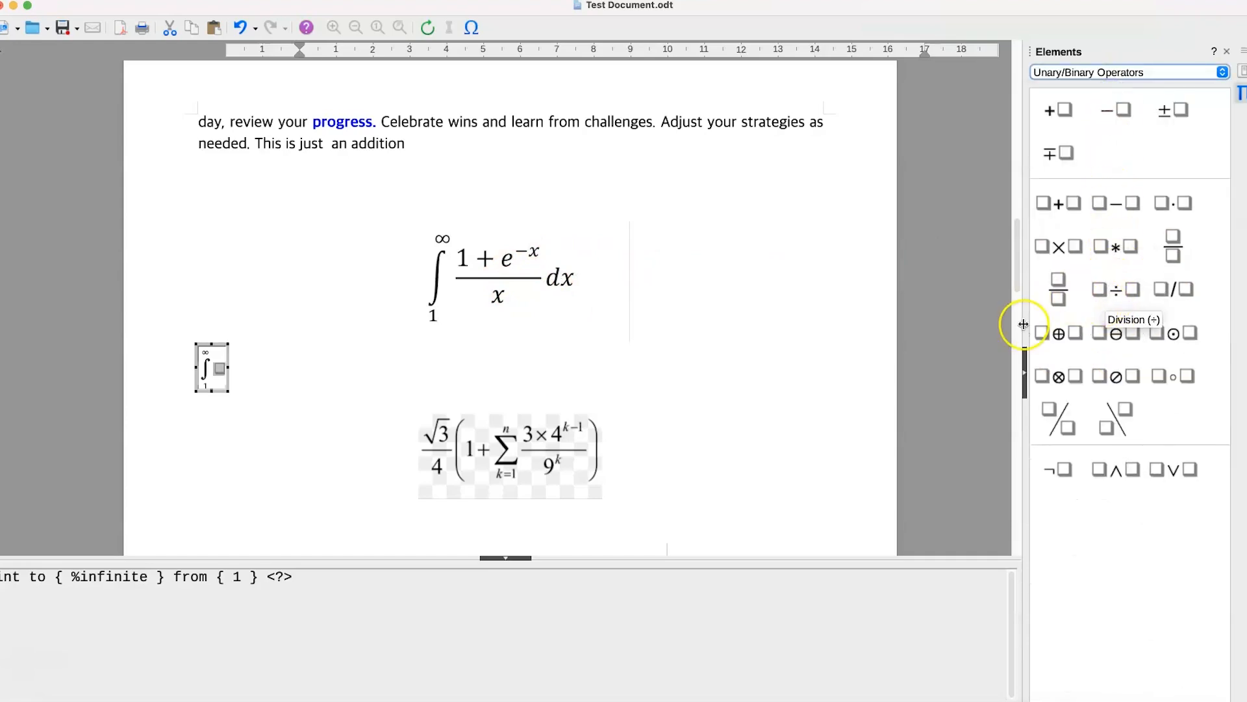
pyautogui.click(1060, 294)
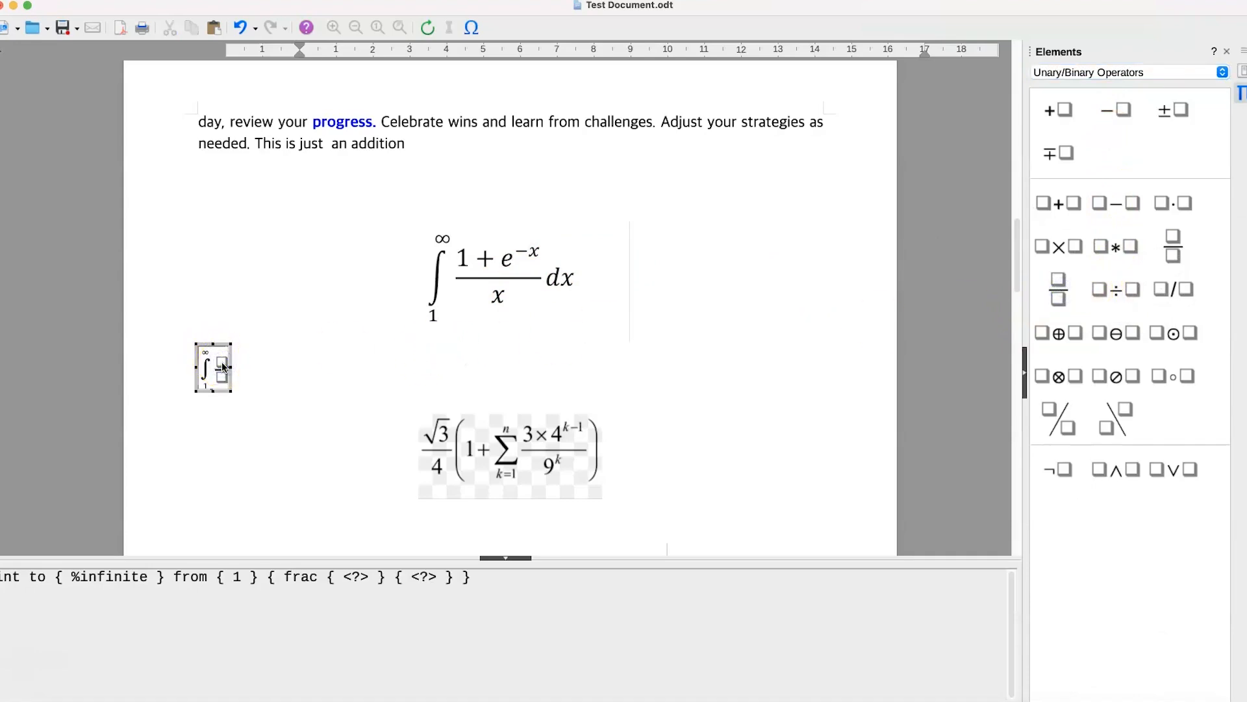
pyautogui.click(222, 366)
pyautogui.write('1+')
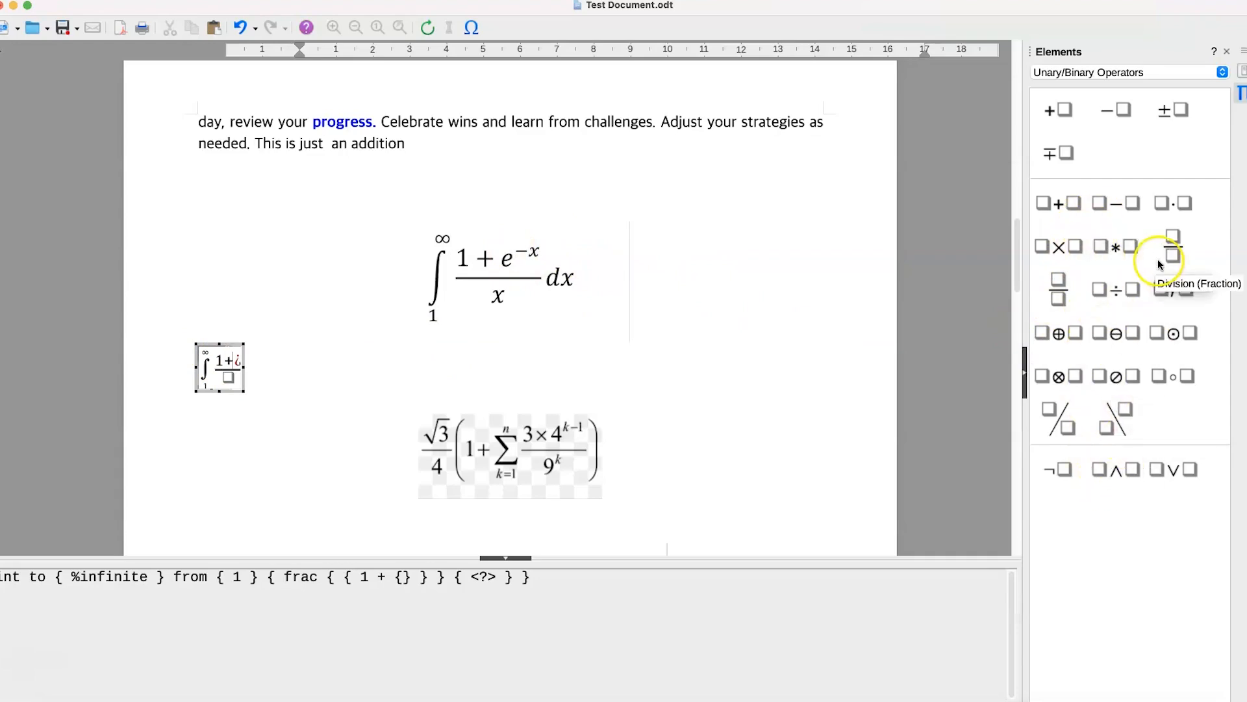
# - Complete the numerator with the exponential function e to the power -x, enter x as the denominator, and finish editing the formula
pyautogui.click(1115, 72)
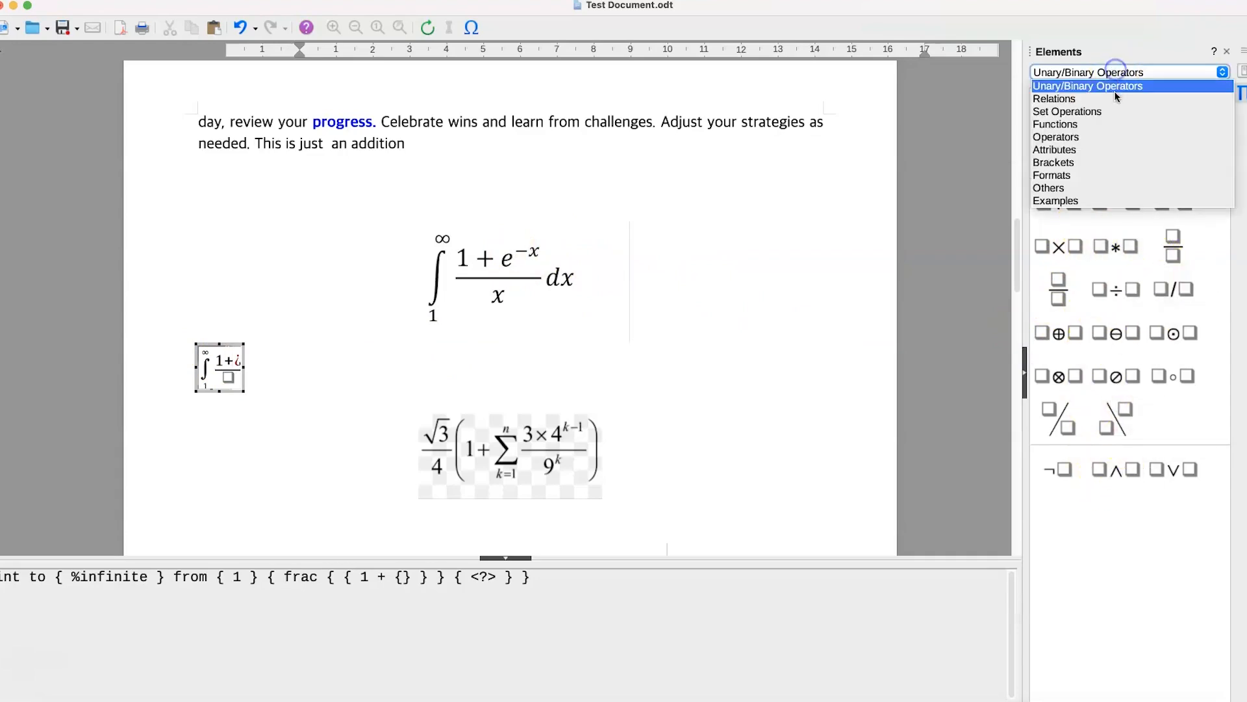
pyautogui.click(1103, 124)
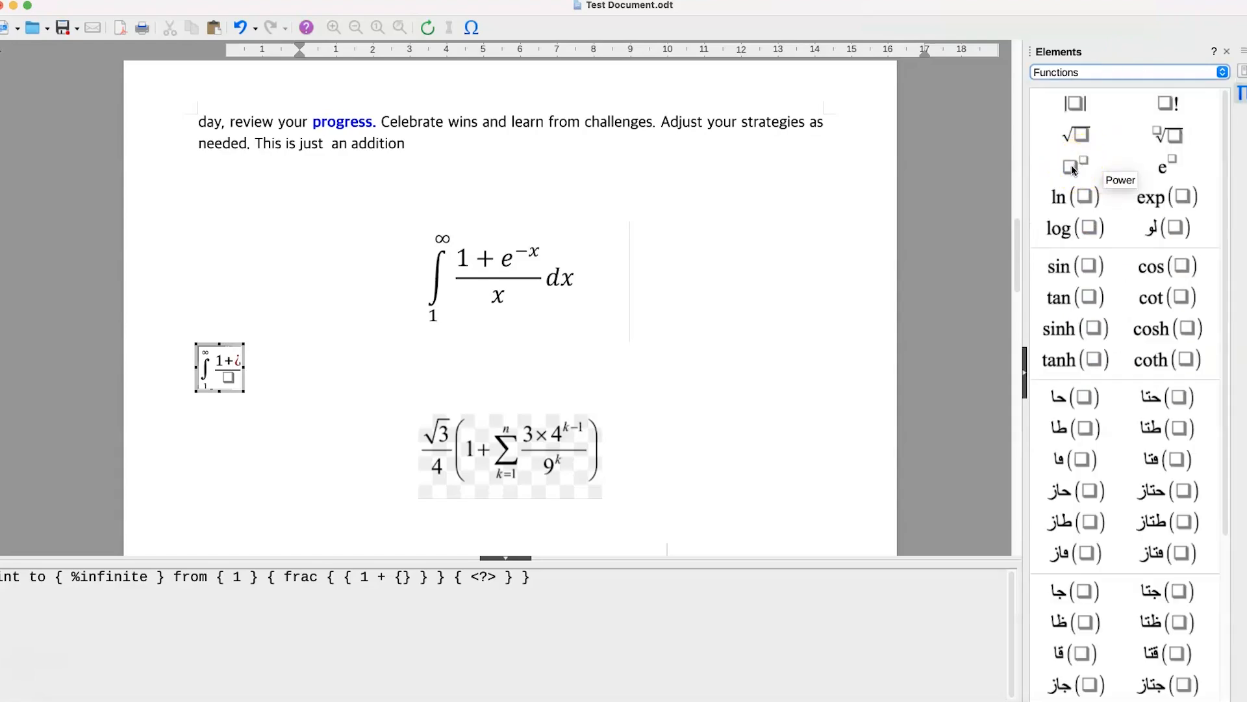
pyautogui.click(1165, 170)
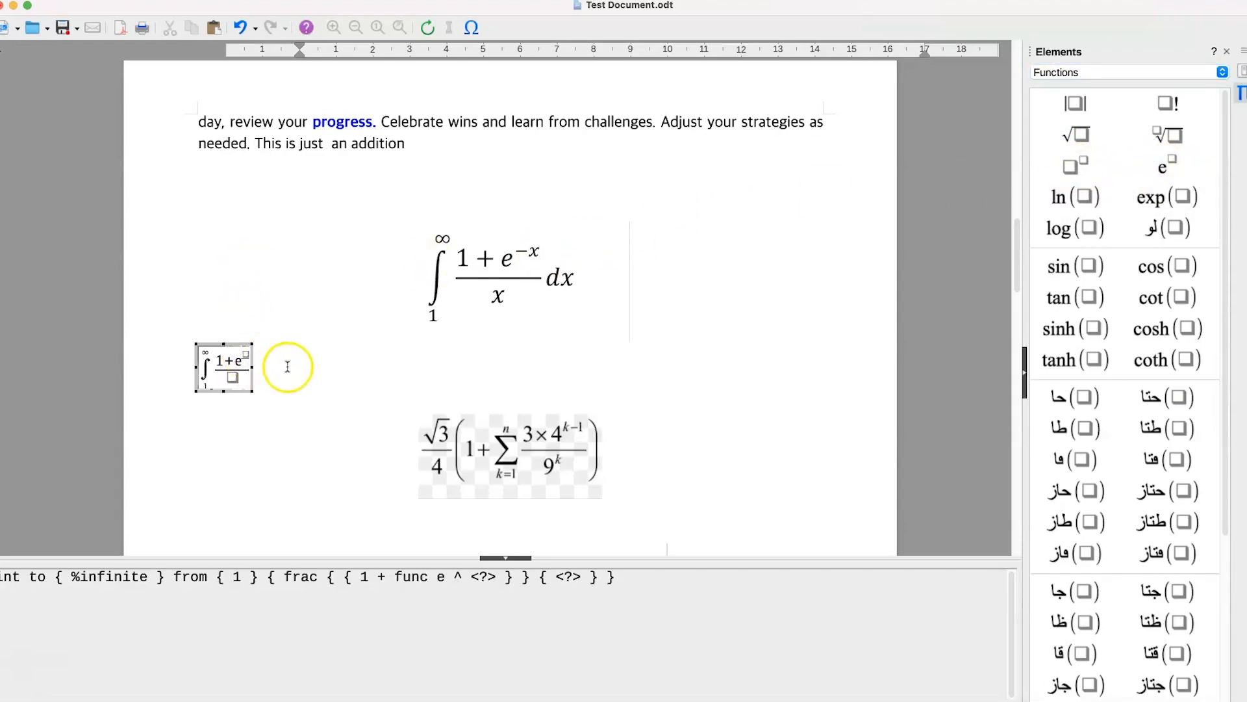
pyautogui.write('- x')
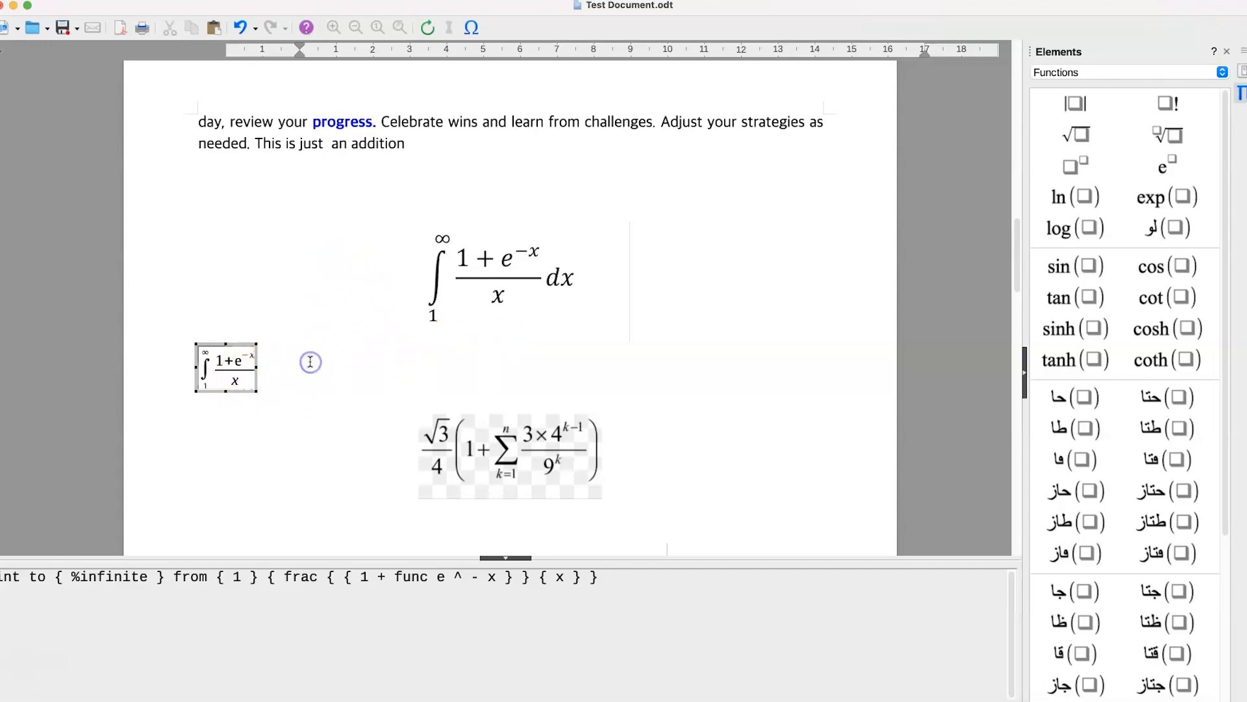
pyautogui.click(311, 362)
pyautogui.click(371, 388)
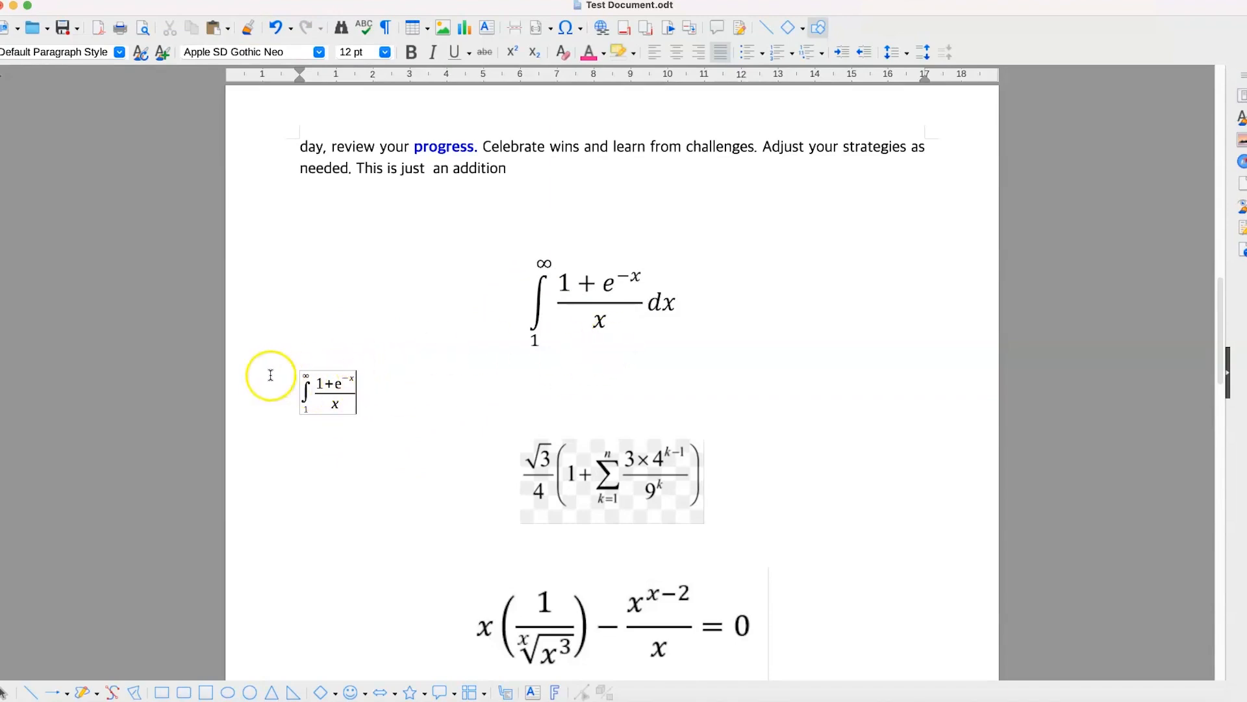
# - Add an empty line below the second equation image and move that image slightly up and to the left
pyautogui.click(757, 497)
pyautogui.press('Return')
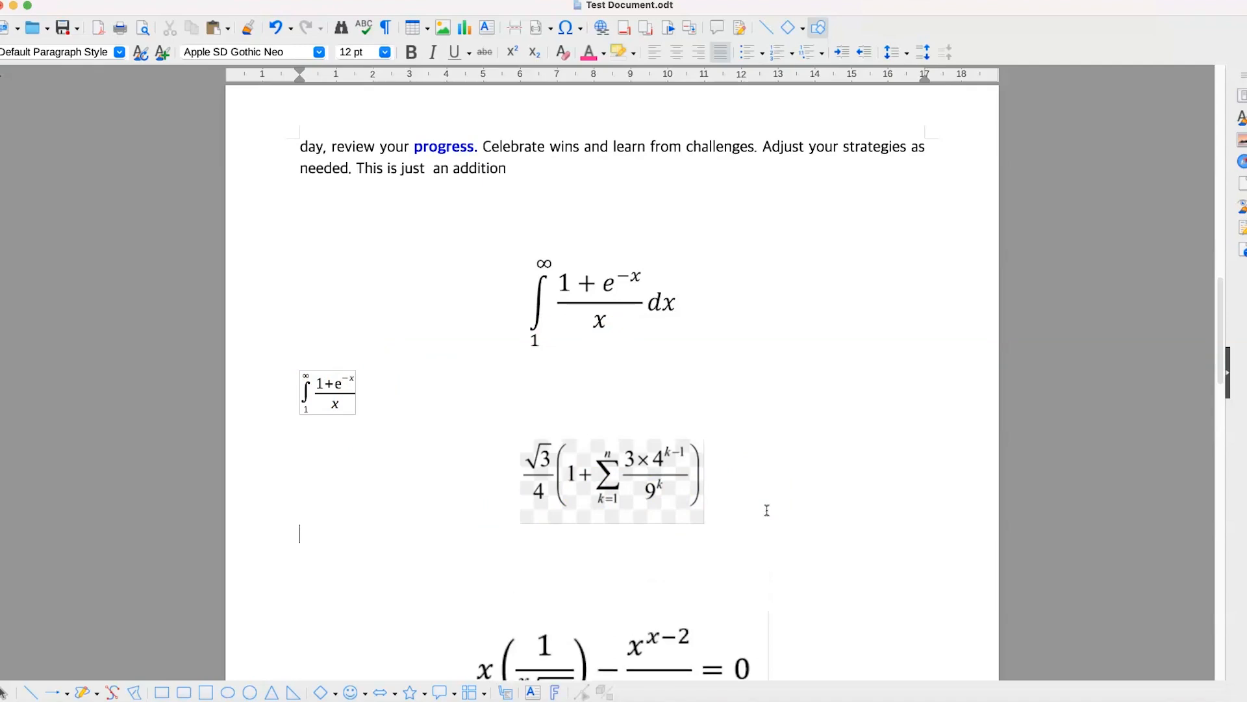
pyautogui.moveTo(585, 474); pyautogui.dragTo(573, 450)
# - Insert a new formula object on the empty line below the second equation image
pyautogui.click(426, 551)
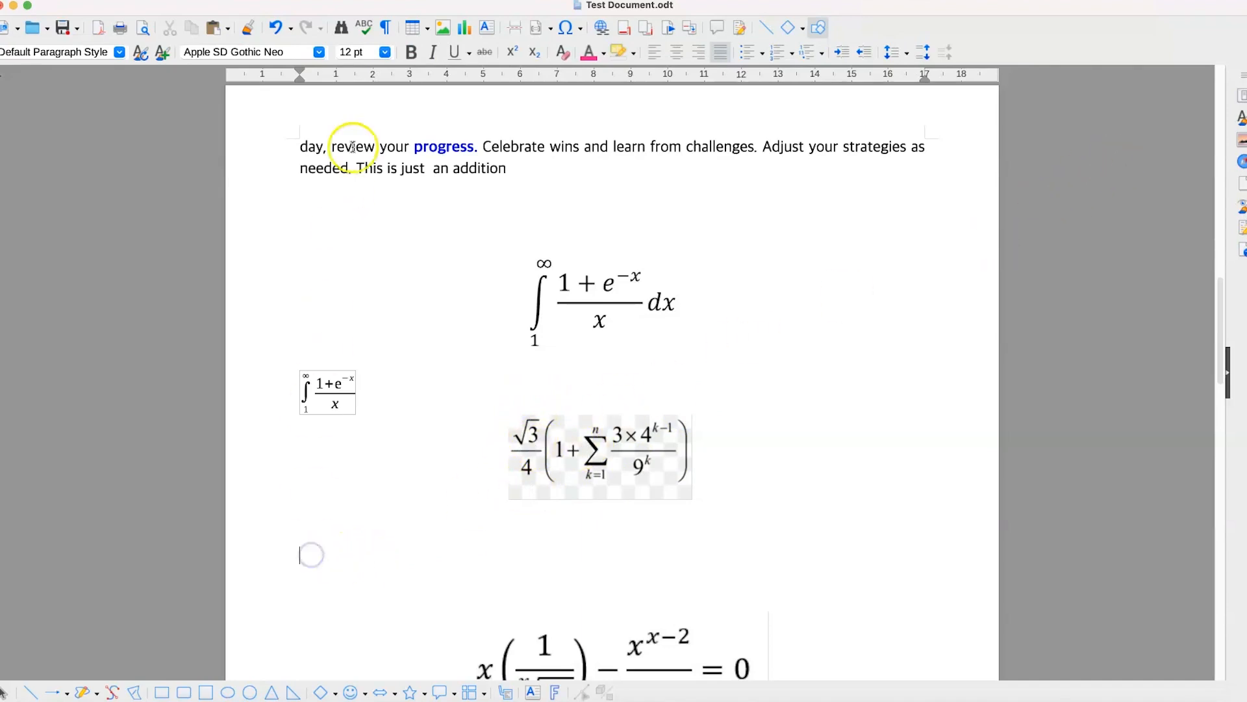
pyautogui.click(221, 3)
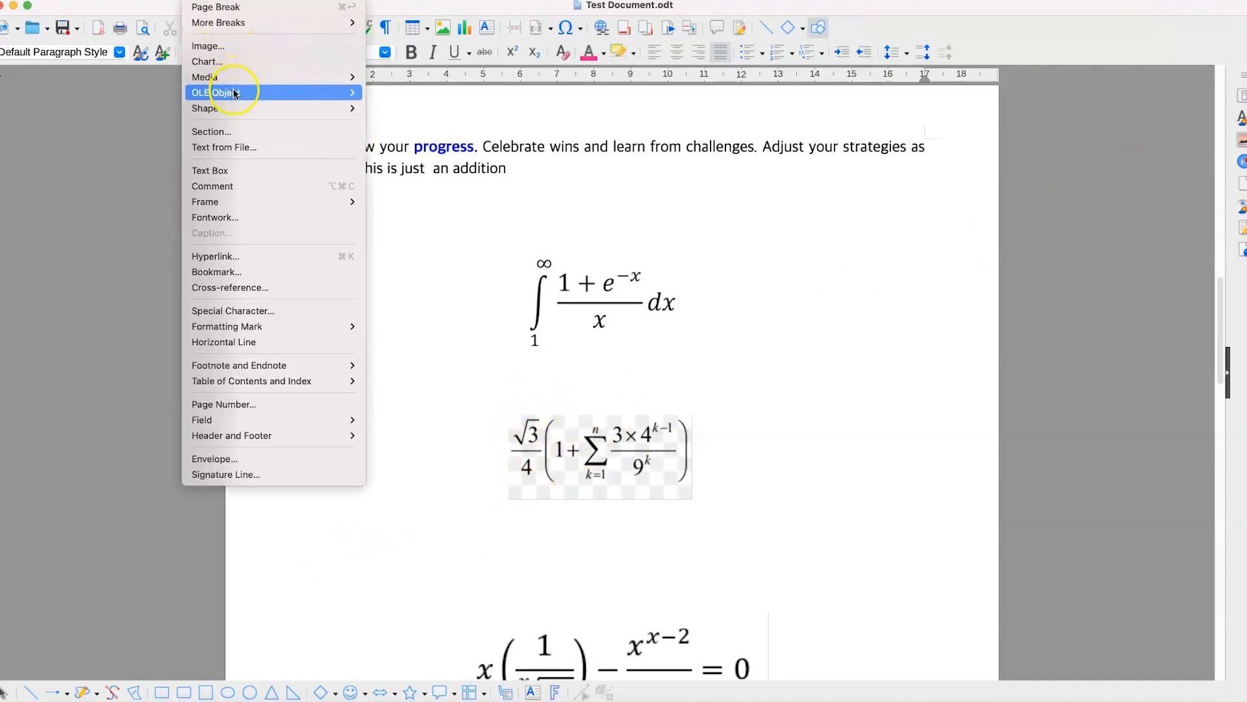
pyautogui.moveTo(223, 93)
pyautogui.click(412, 92)
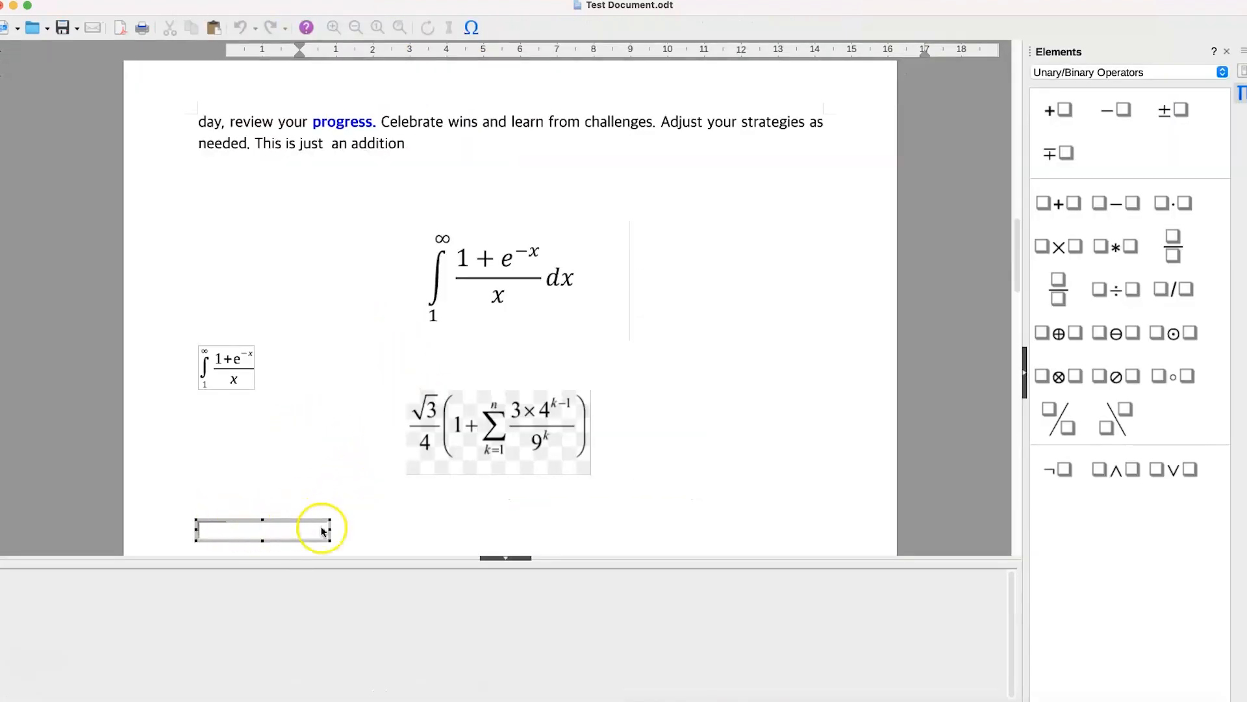
# - Build a division fraction with the square root of 3 as its numerator and 4 as its denominator
pyautogui.click(1172, 244)
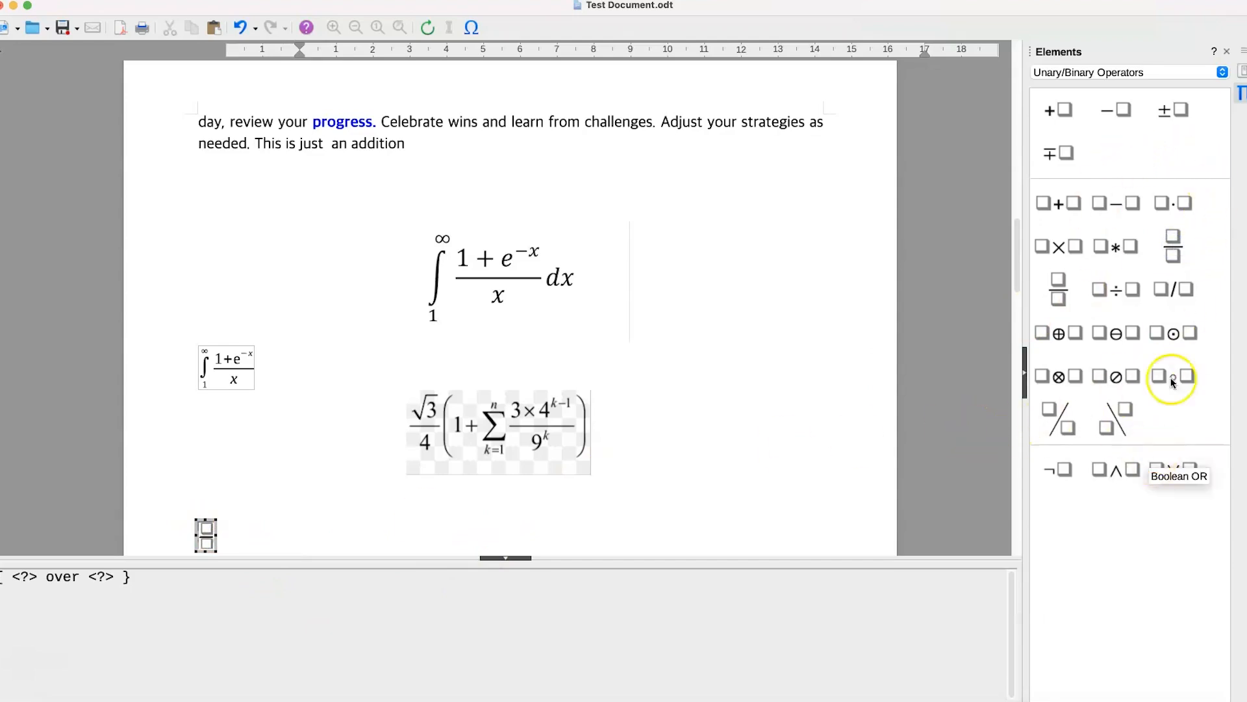
pyautogui.click(1108, 73)
pyautogui.click(1098, 102)
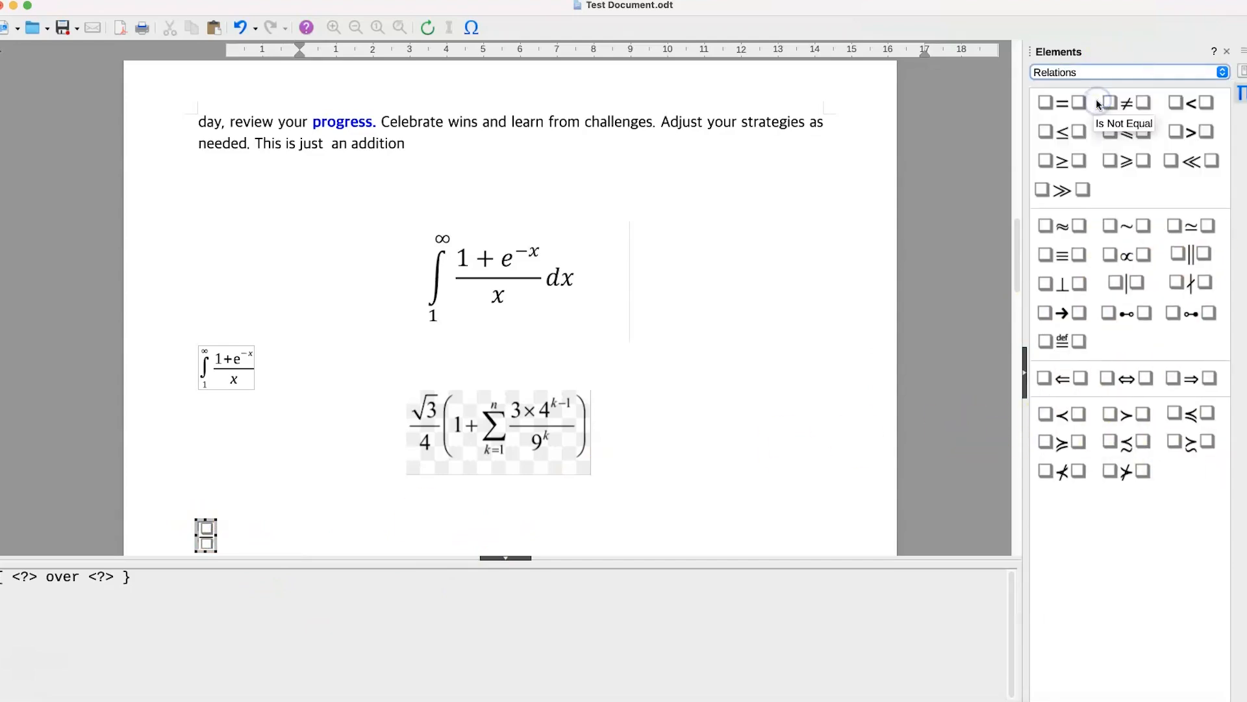
pyautogui.click(1107, 72)
pyautogui.click(1098, 102)
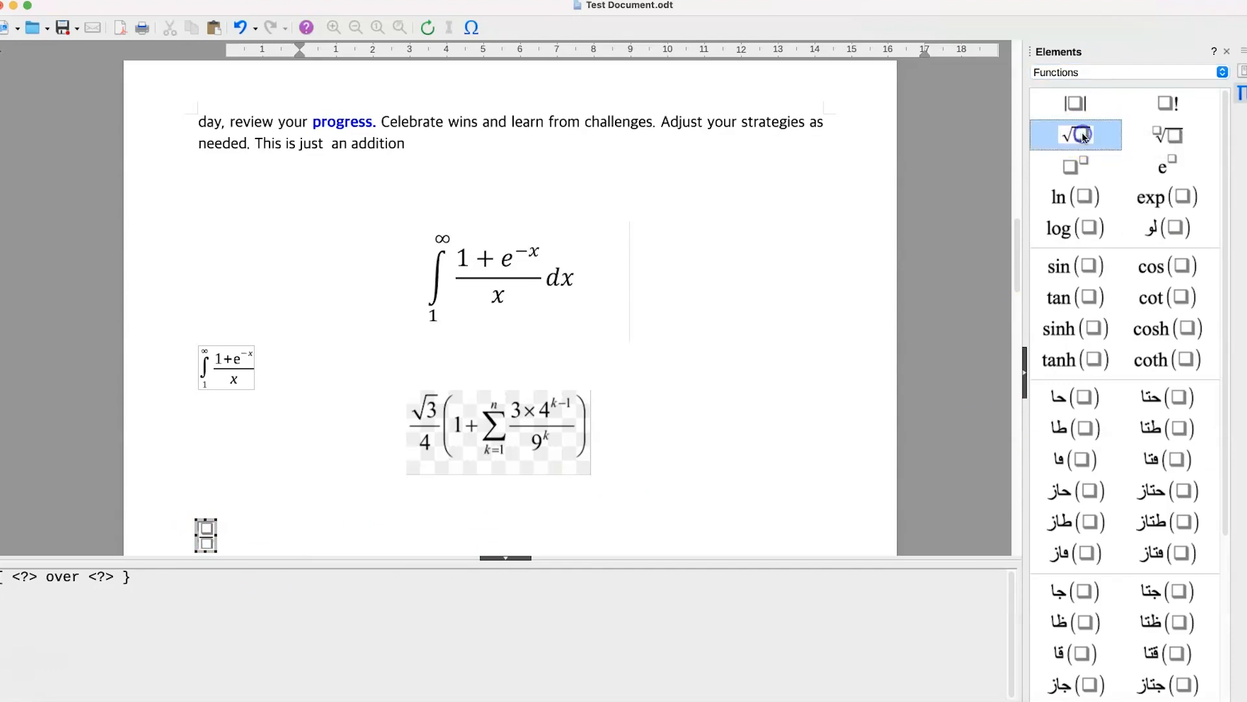
pyautogui.click(1078, 133)
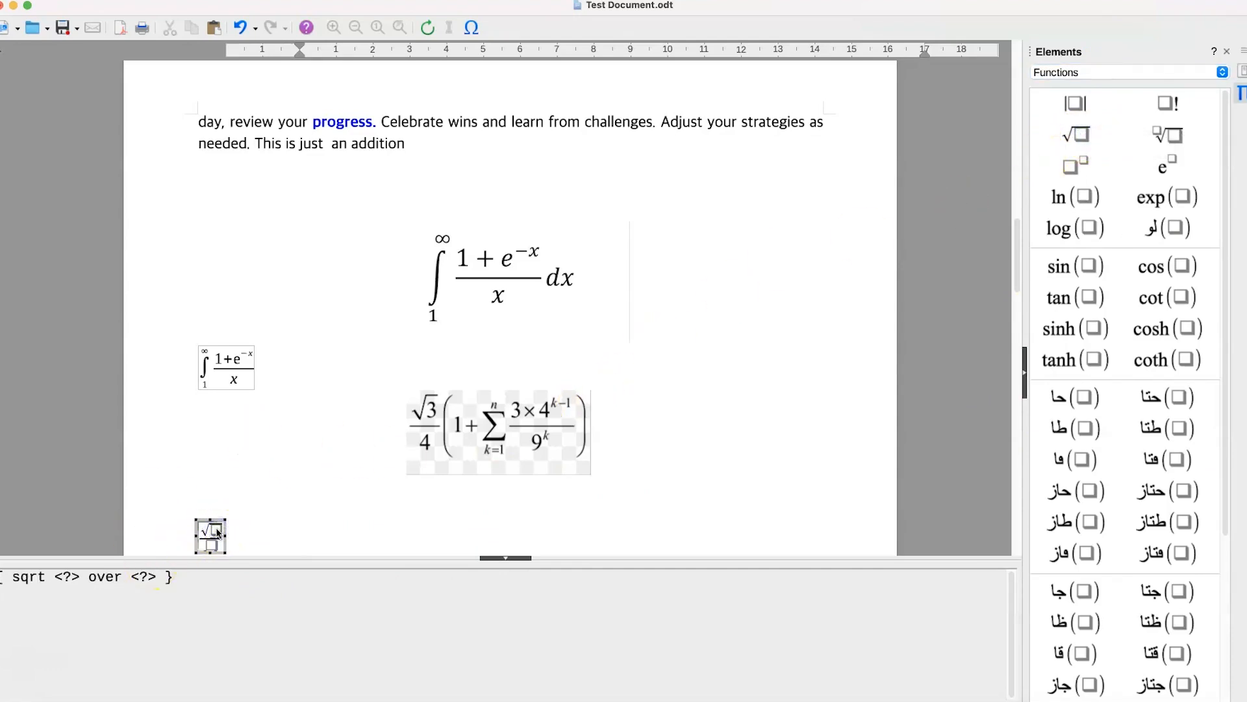
pyautogui.write('3')
pyautogui.scroll(-2, 250, 517)
pyautogui.click(211, 506)
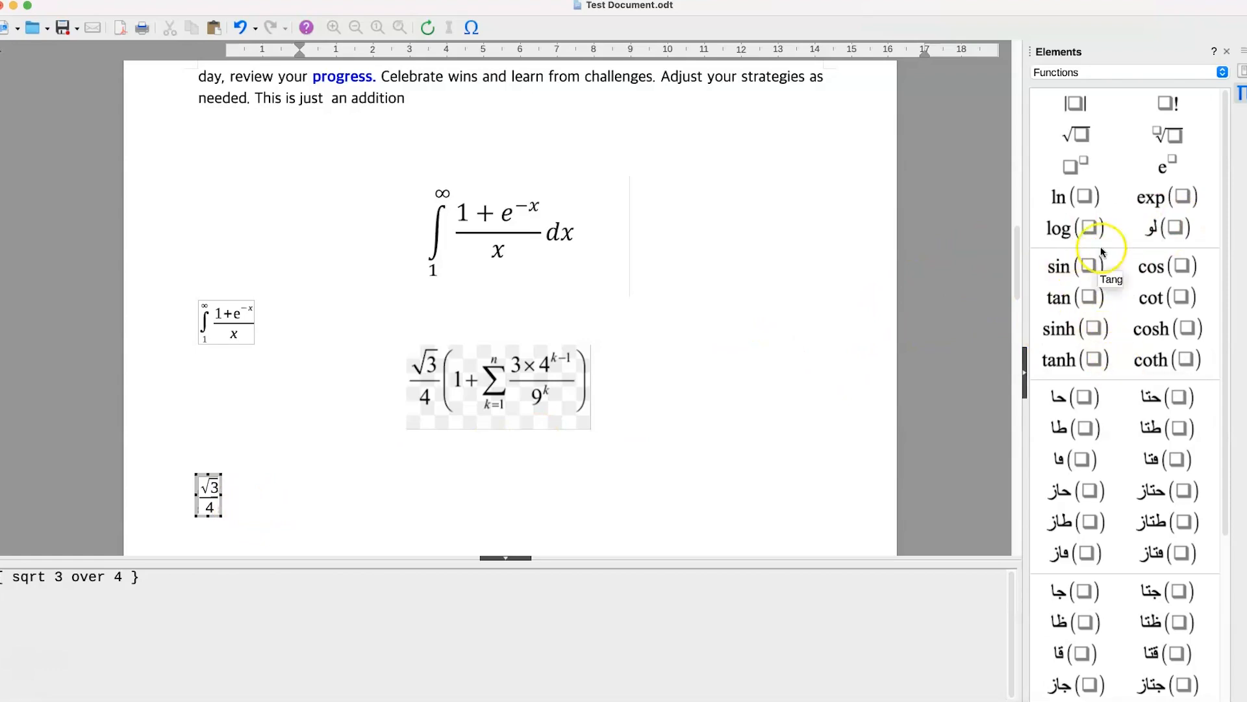
# - Add round brackets after the whole fraction, outside the square root, and enter 1+ inside them
pyautogui.click(1104, 72)
pyautogui.click(1098, 158)
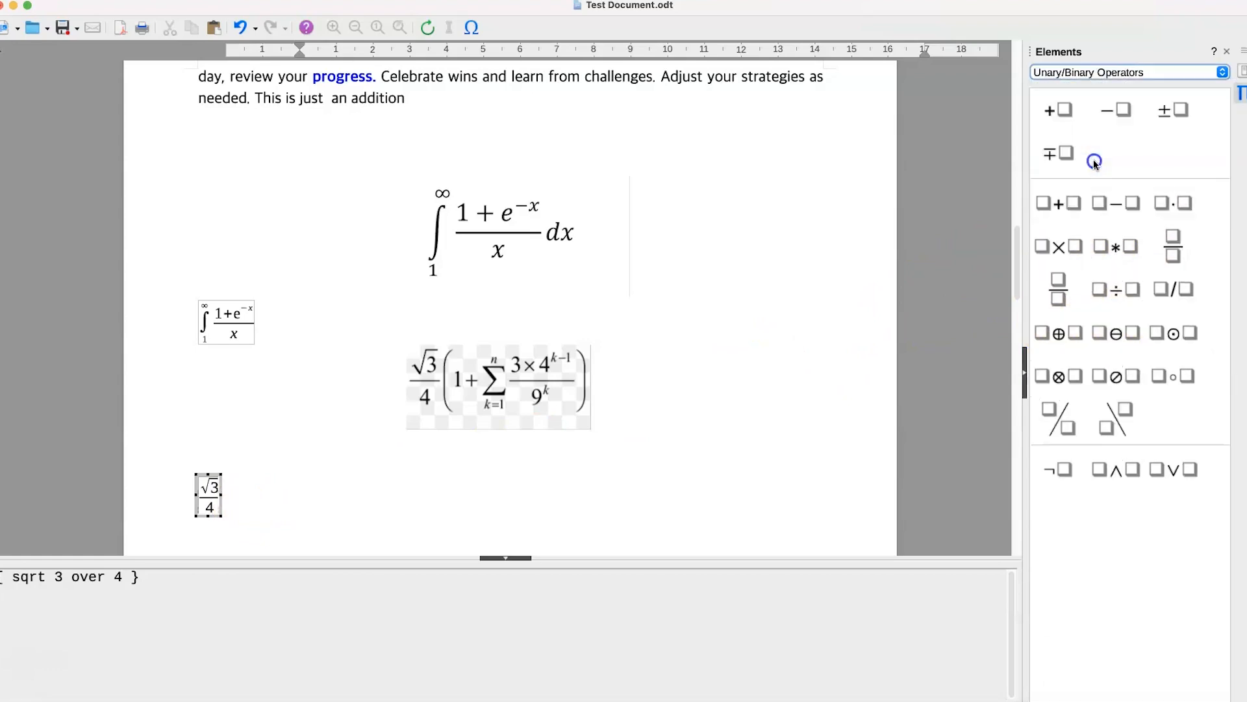
pyautogui.click(1065, 159)
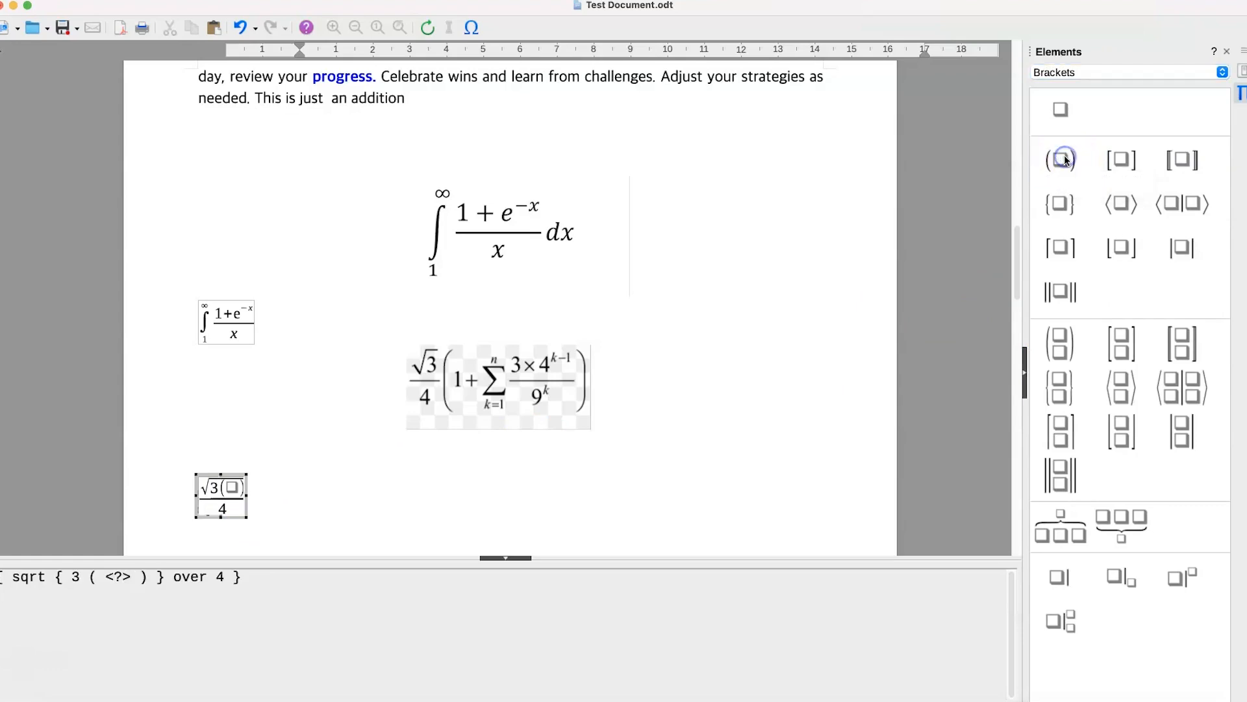
pyautogui.press('super+z')
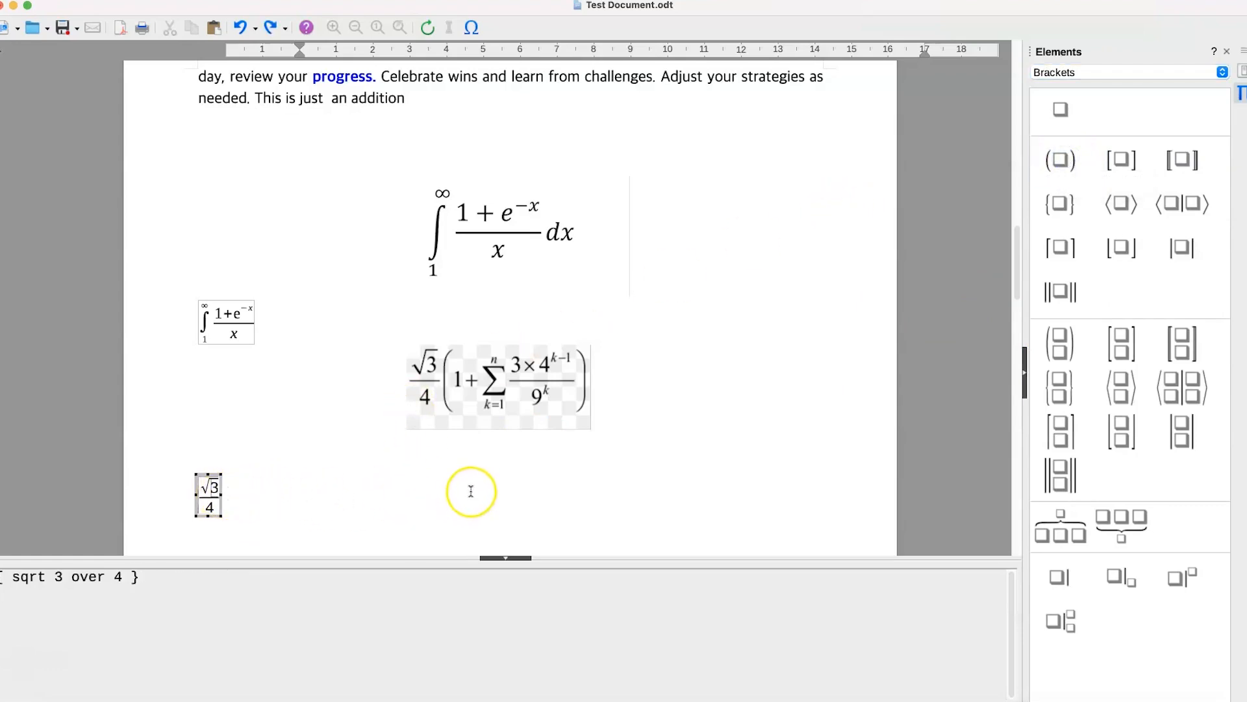
pyautogui.click(1057, 164)
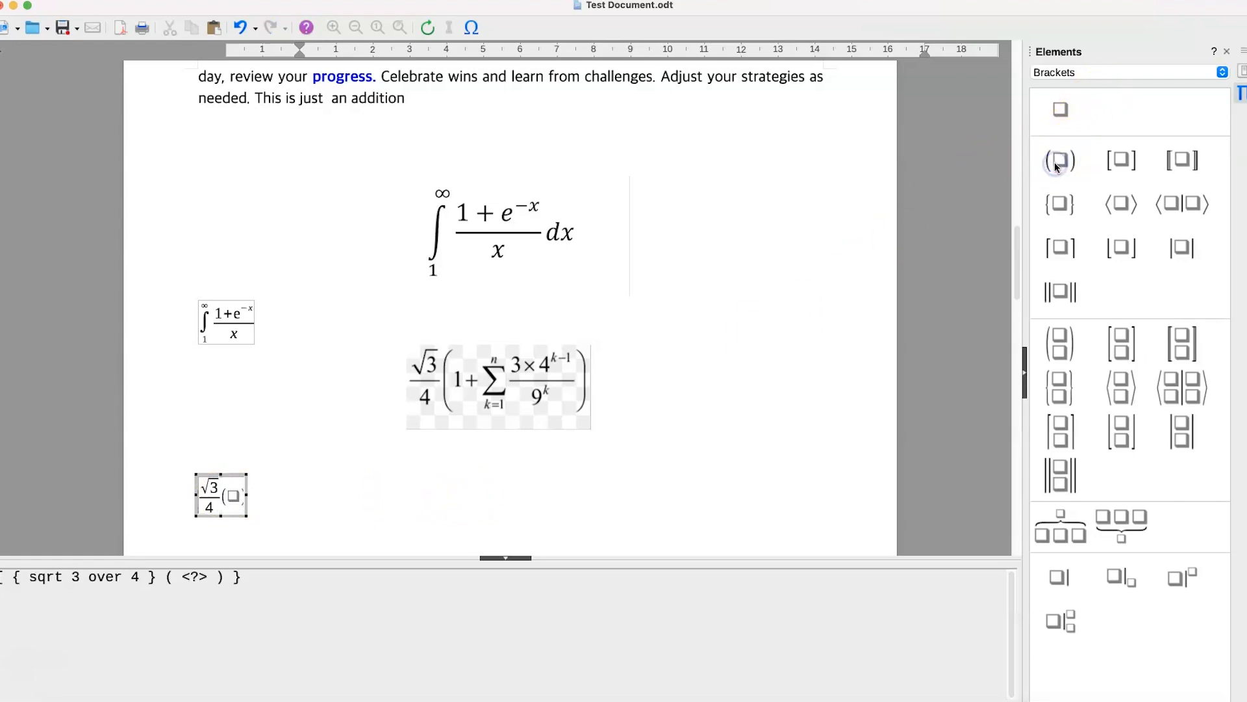
pyautogui.click(236, 498)
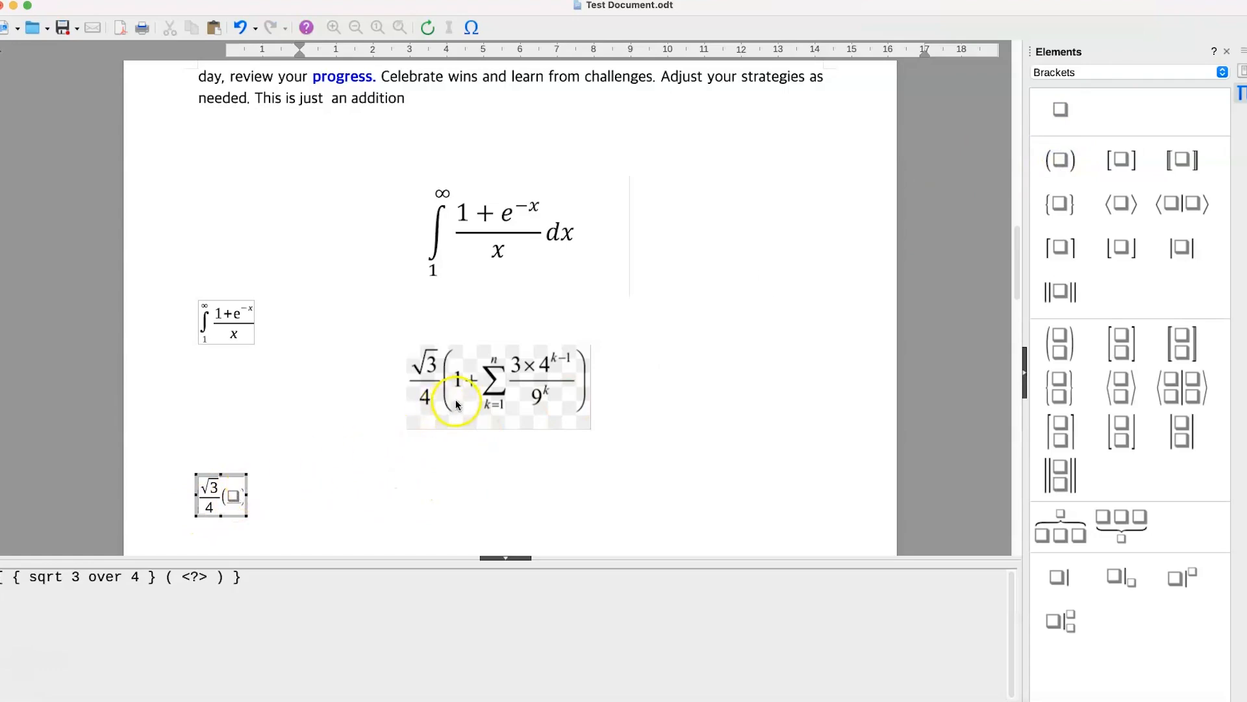
pyautogui.write('1 ')
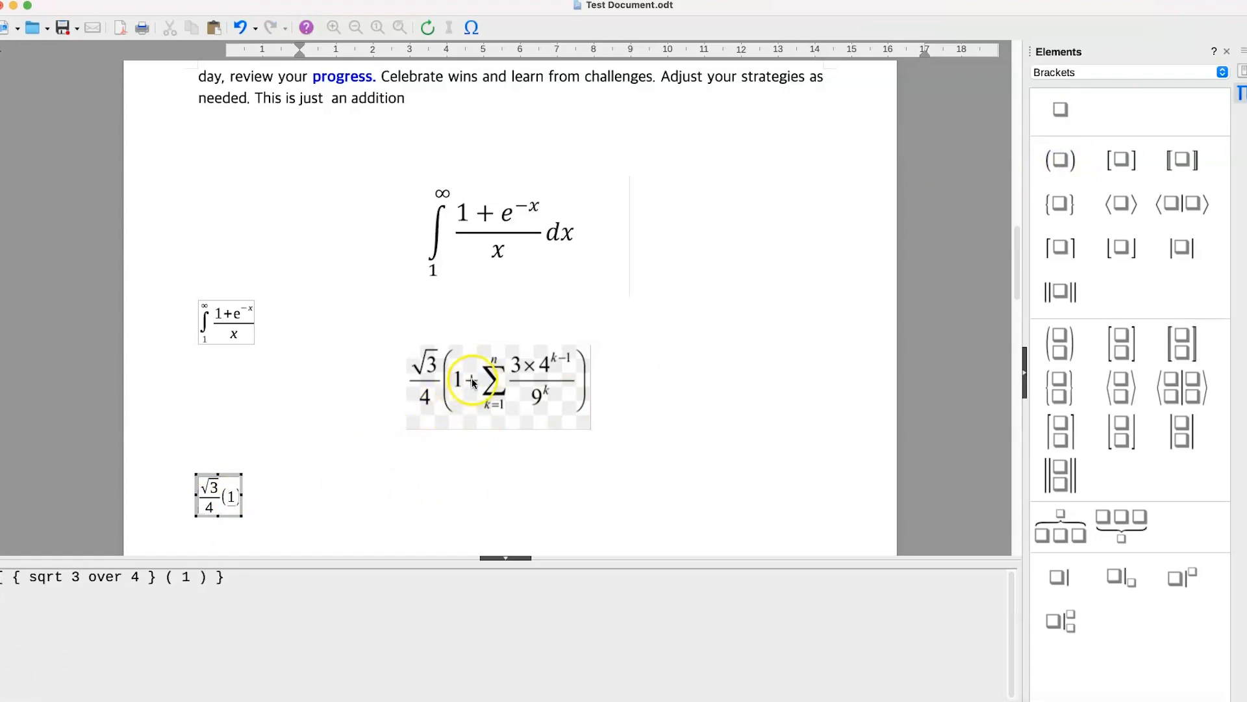
pyautogui.write('+ {} }')
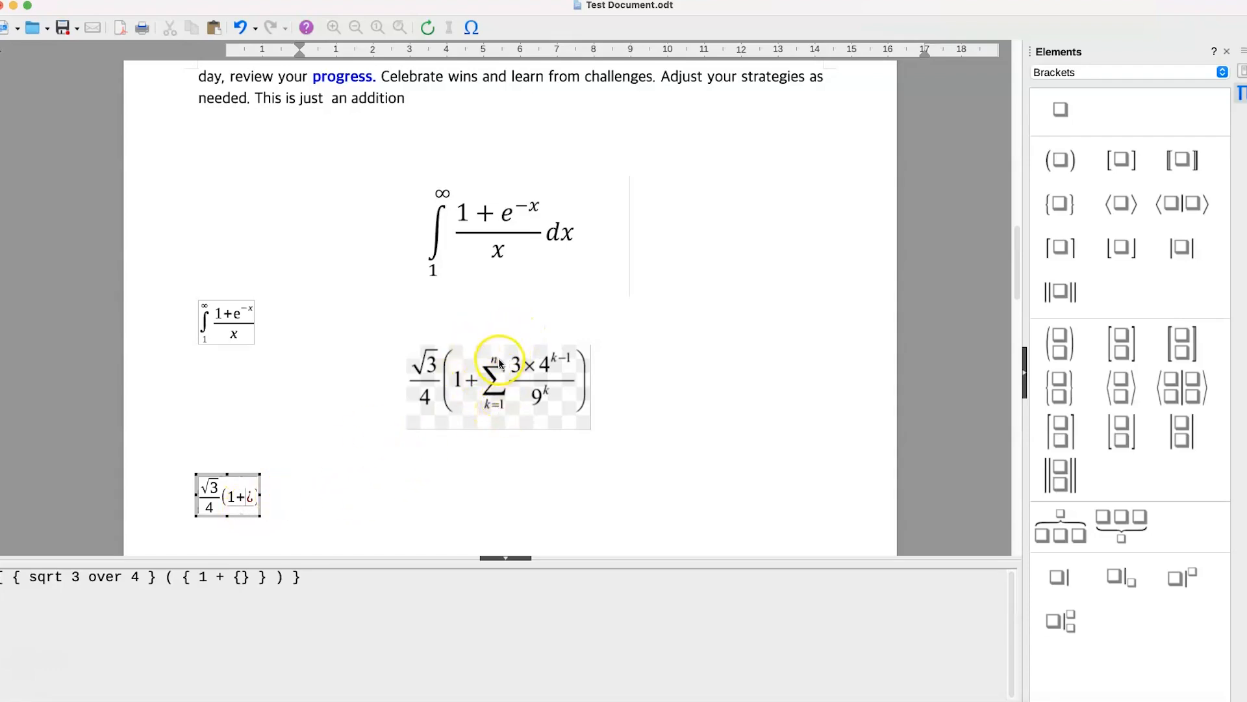
# - Add a sum with superscript and subscript limits after 1+, with lower limit k=1 and upper limit n
pyautogui.click(1058, 74)
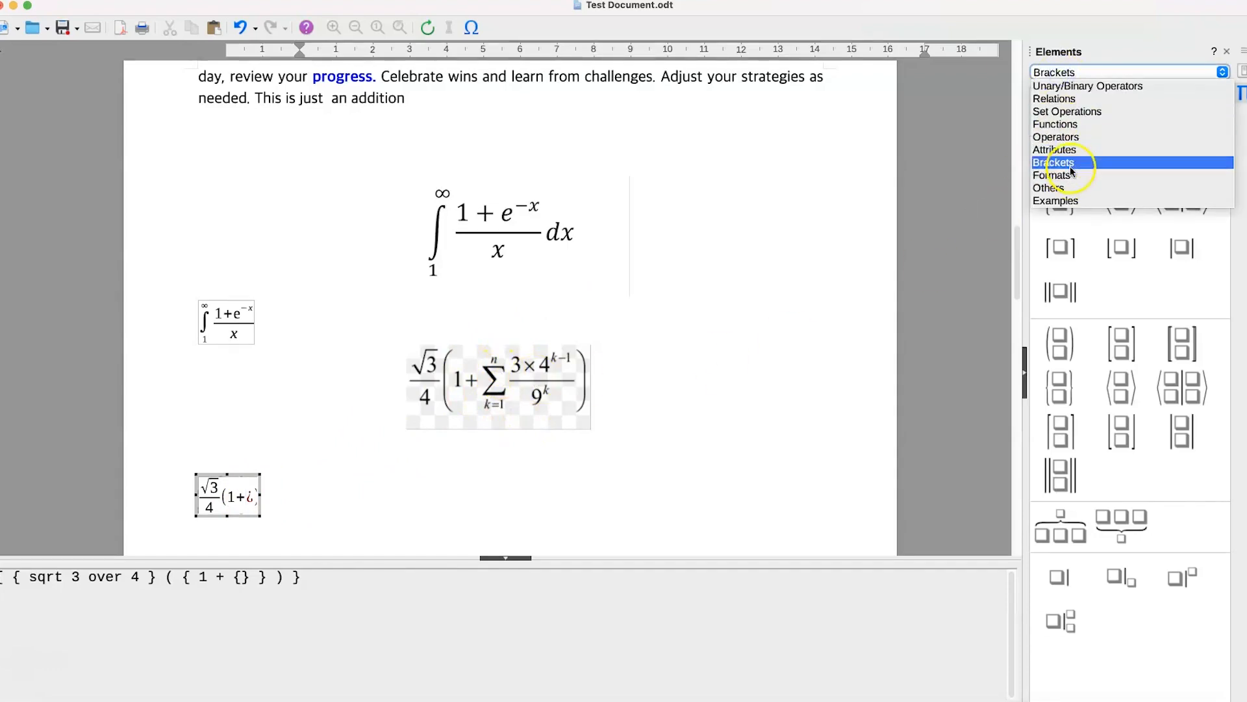
pyautogui.click(1056, 137)
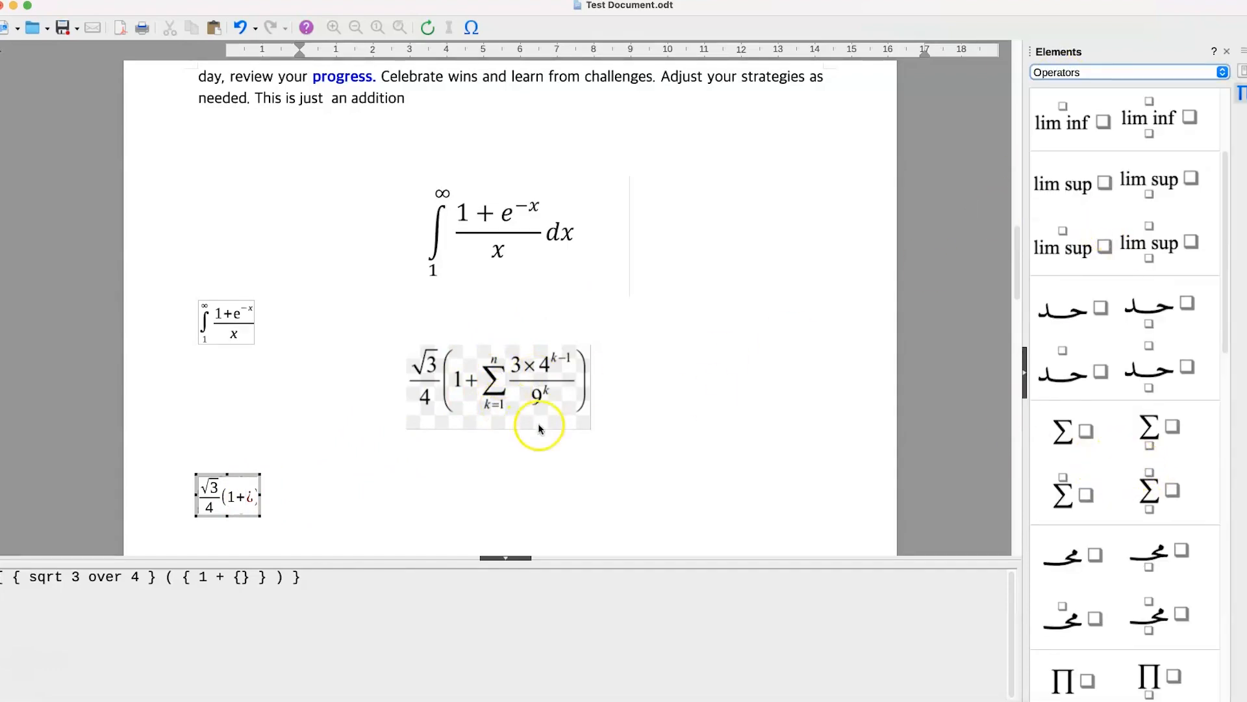
pyautogui.click(1152, 493)
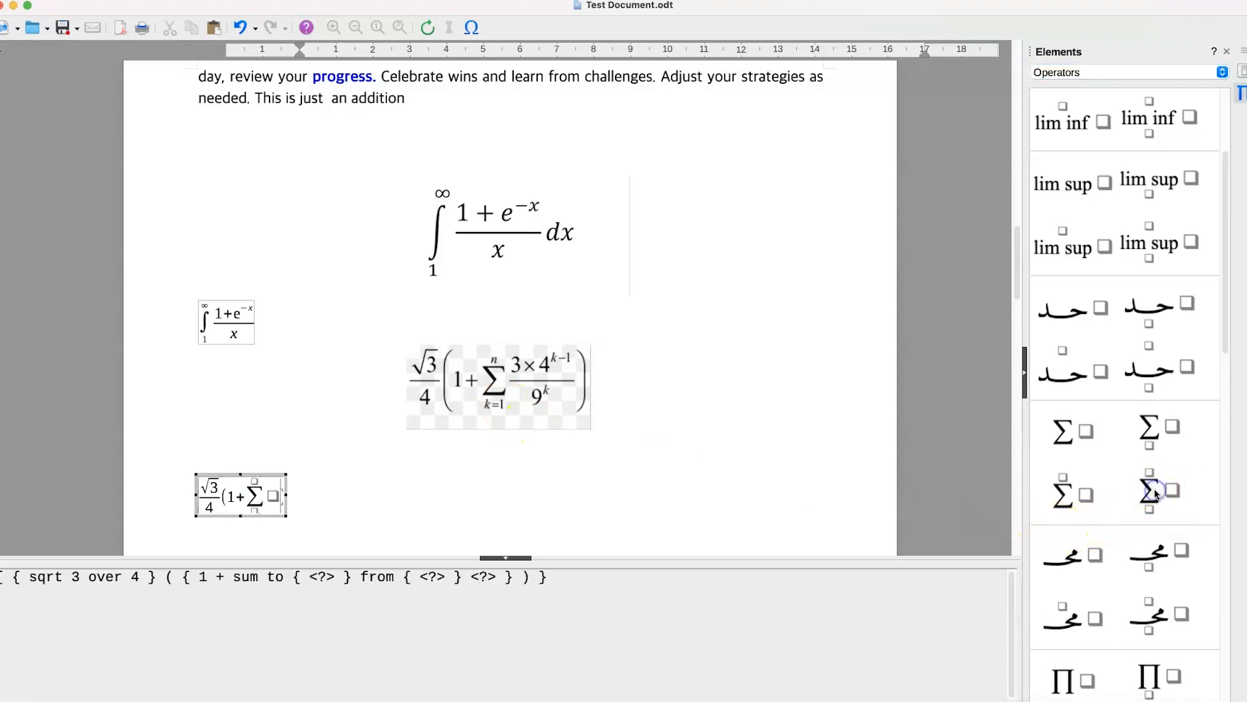
pyautogui.click(257, 517)
pyautogui.write('k')
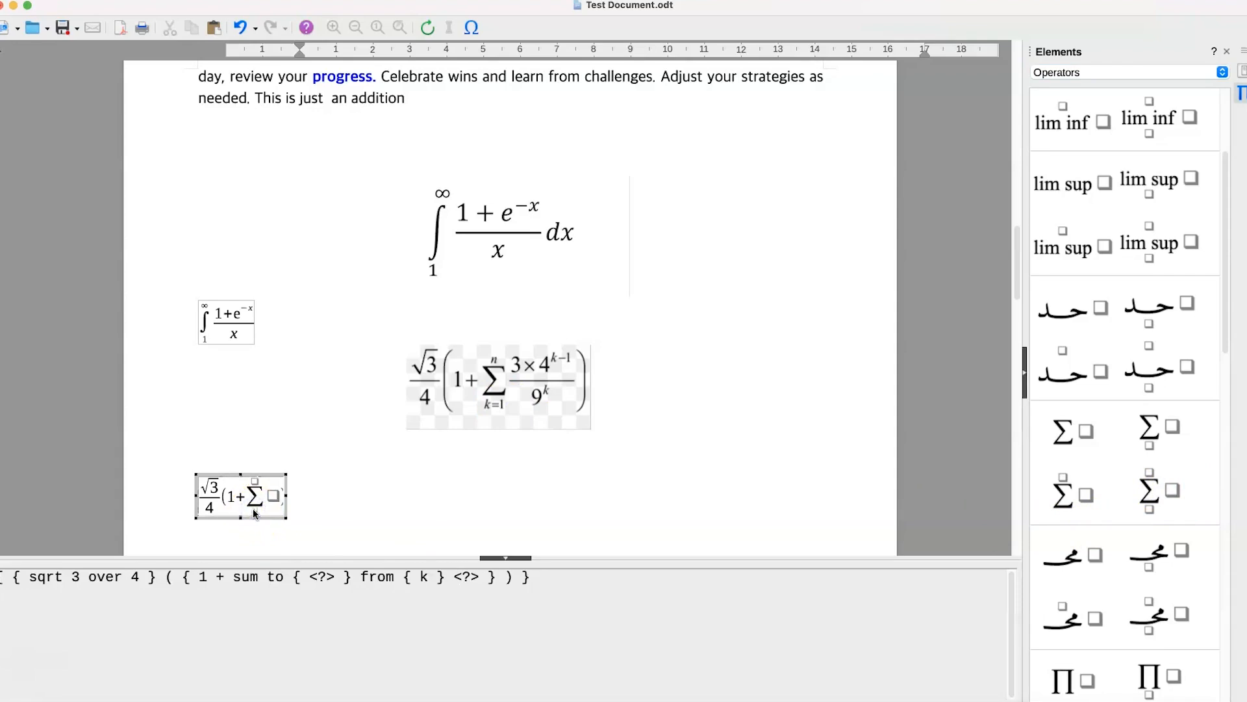
pyautogui.write('=1')
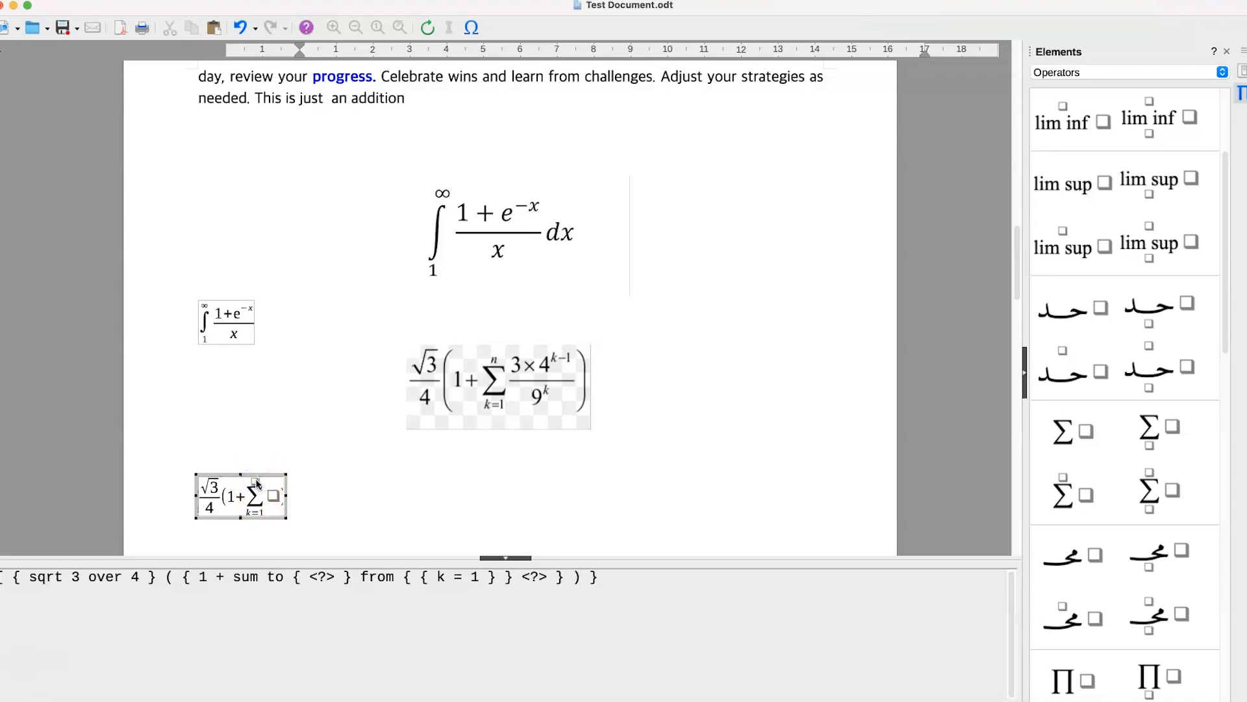
pyautogui.write('n')
# - Insert a fraction as the sum's argument and enter 3 in its numerator followed by a multiplication (x) with an empty second factor
pyautogui.click(271, 499)
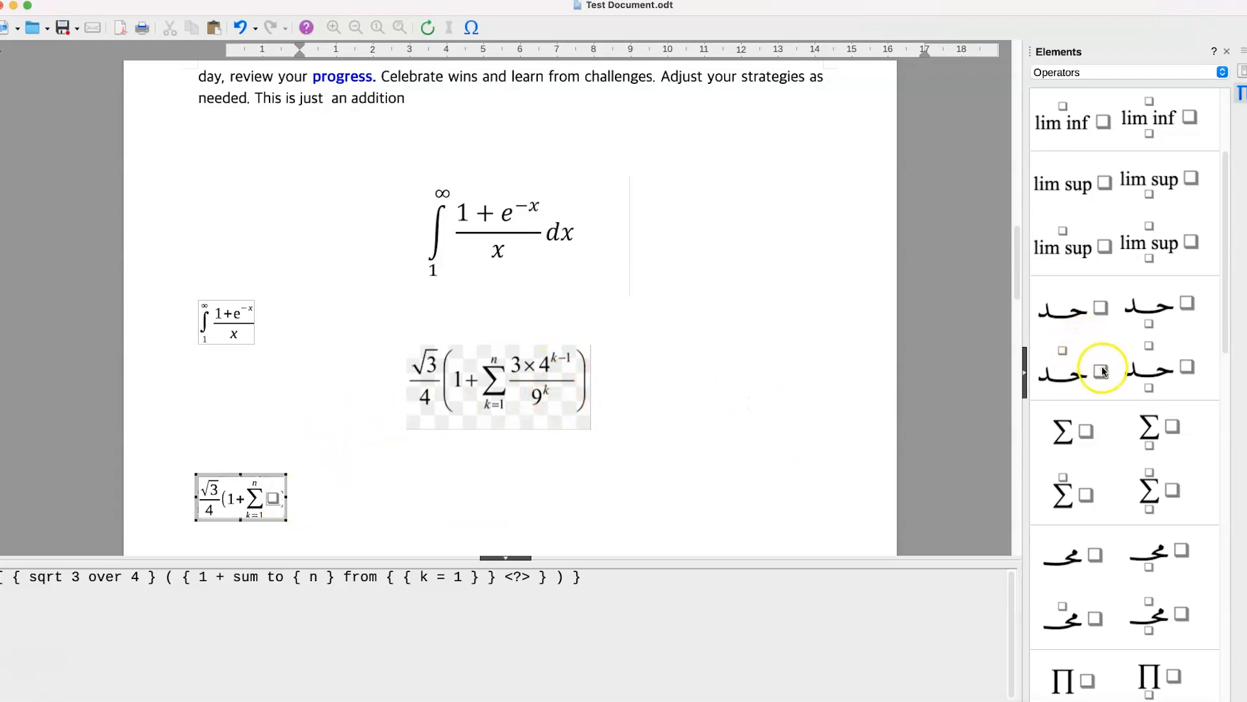
pyautogui.click(1148, 70)
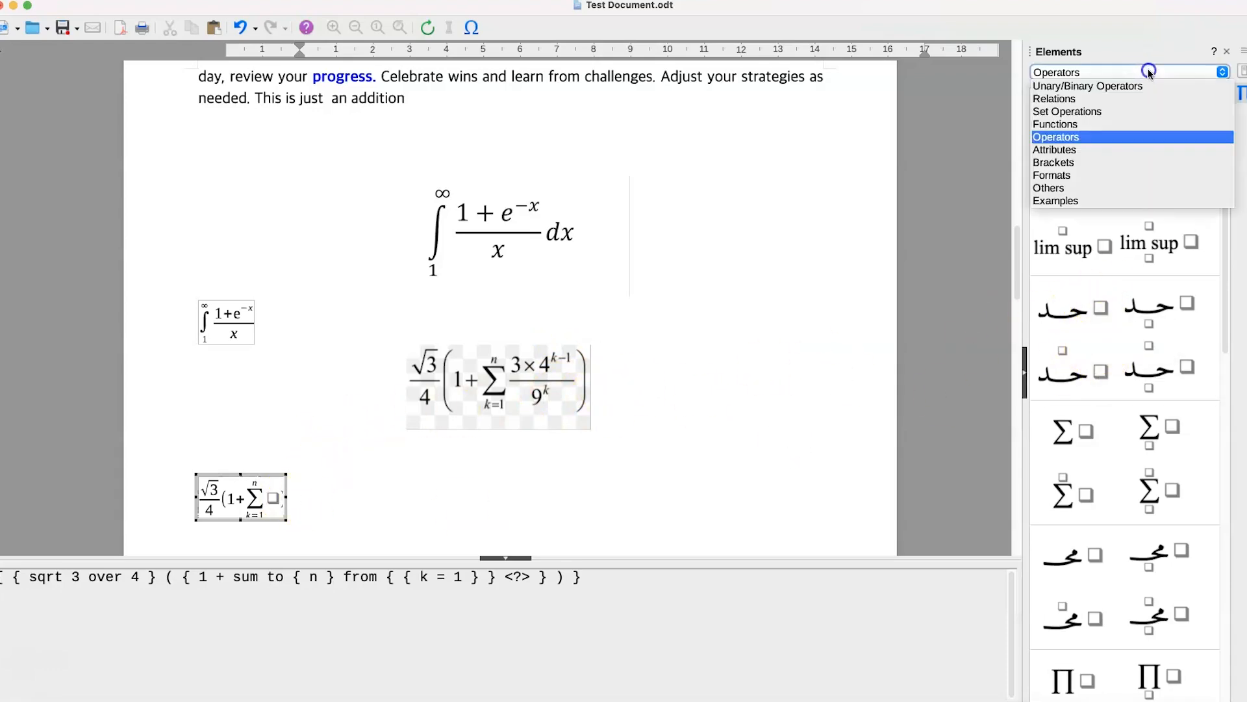
pyautogui.click(1098, 86)
pyautogui.click(1059, 286)
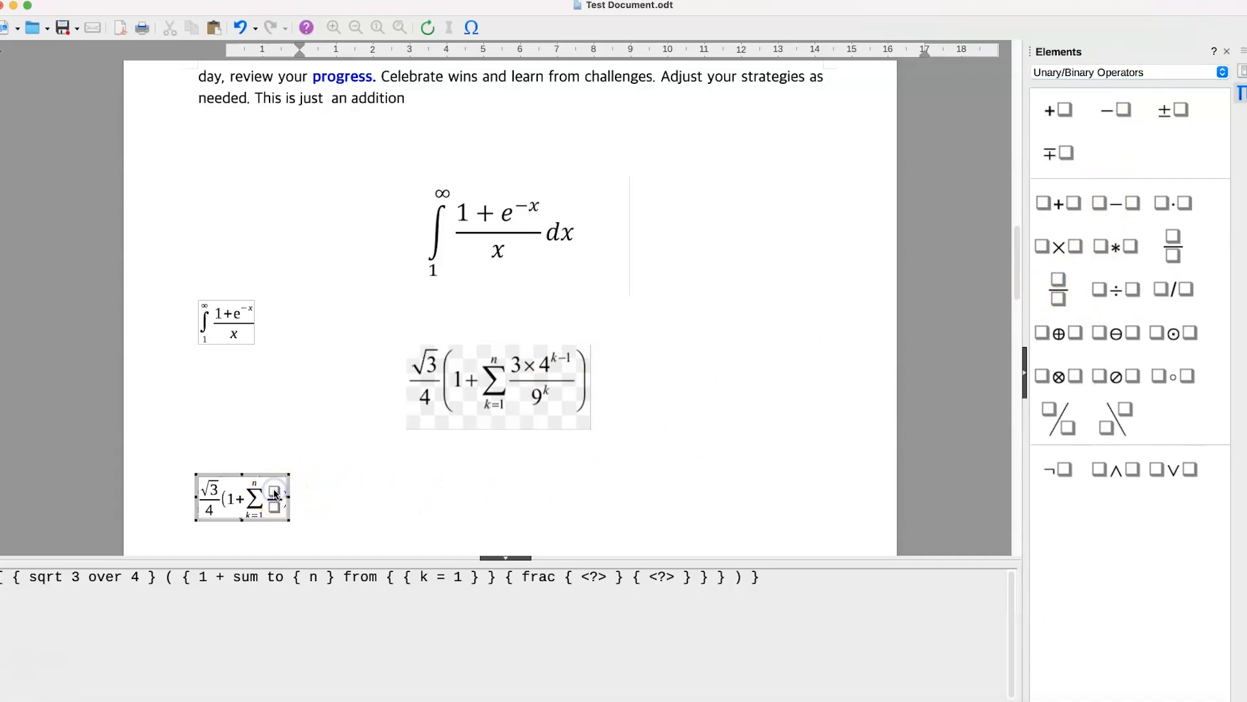
pyautogui.write('3')
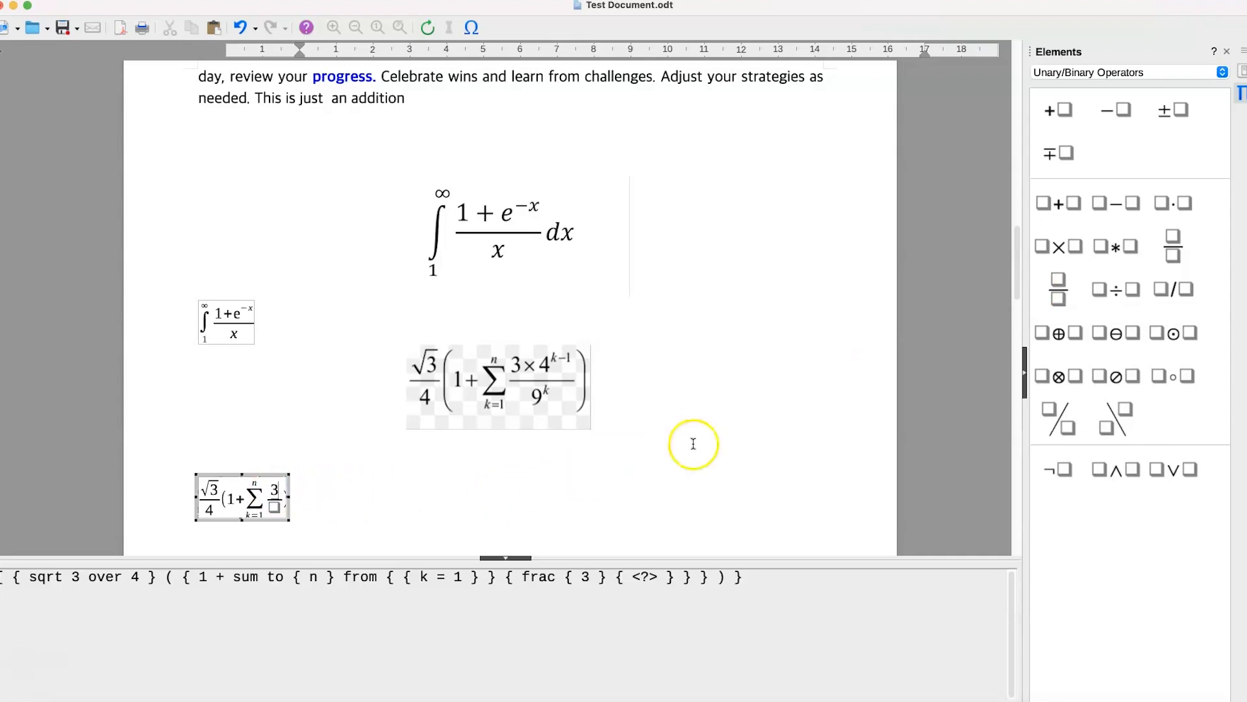
pyautogui.click(1059, 248)
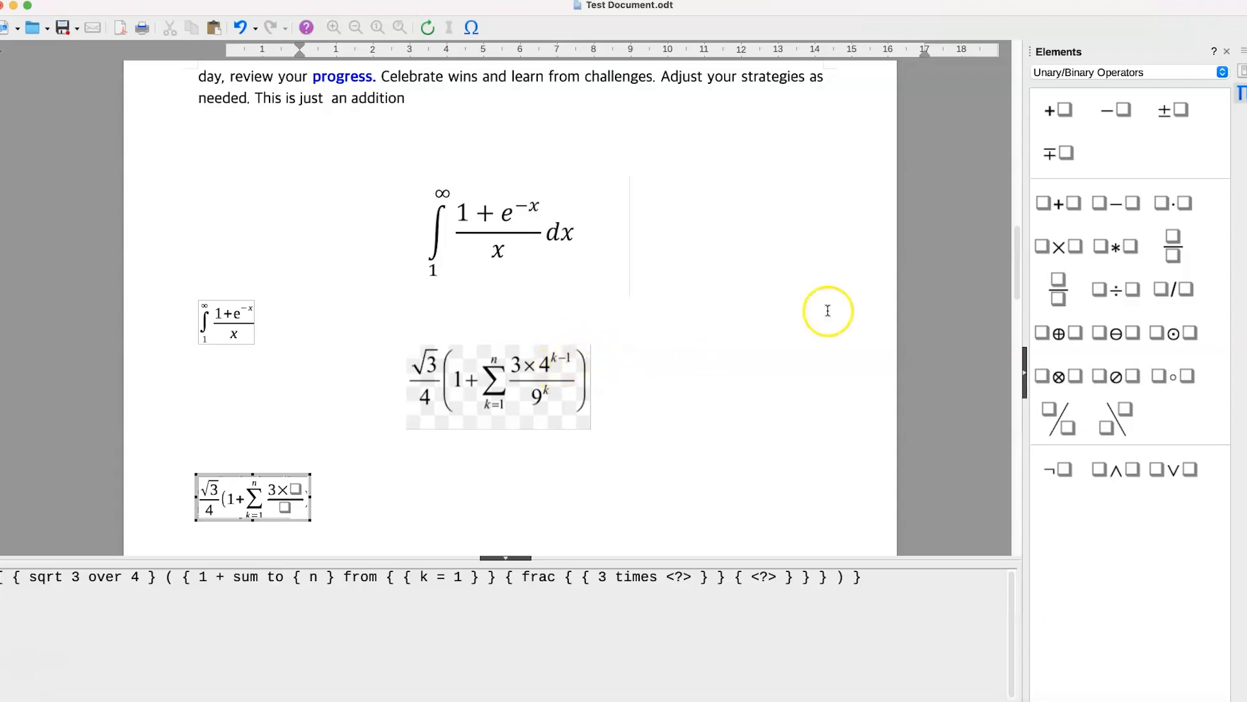
# - Fill the empty factor after 3× with a power that has base 4 and exponent k-1
pyautogui.click(1086, 70)
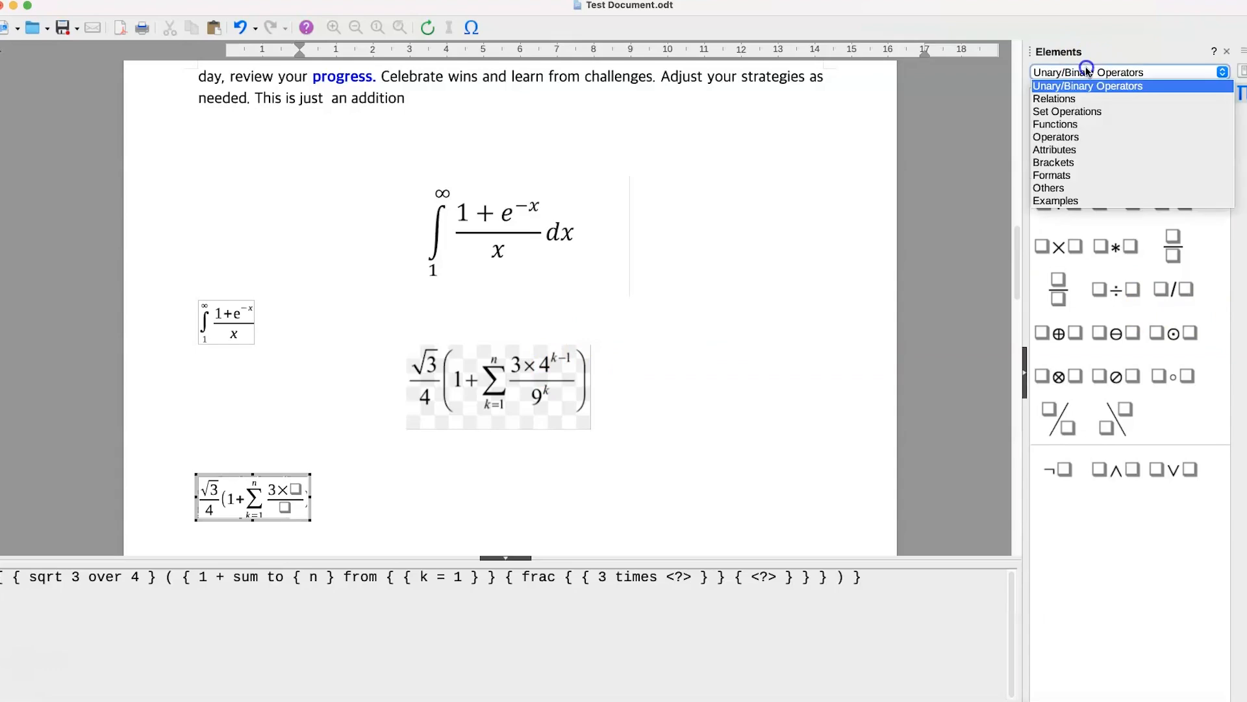
pyautogui.click(1091, 125)
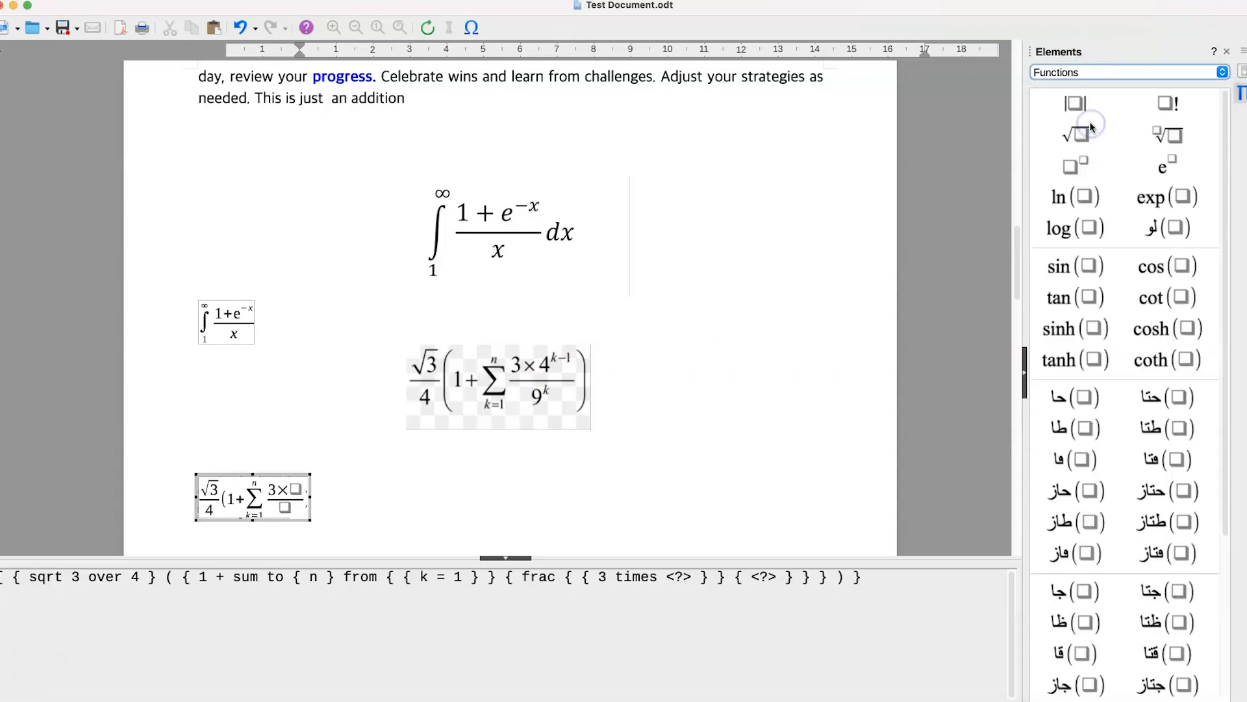
pyautogui.click(1076, 167)
pyautogui.write('4')
pyautogui.click(328, 477)
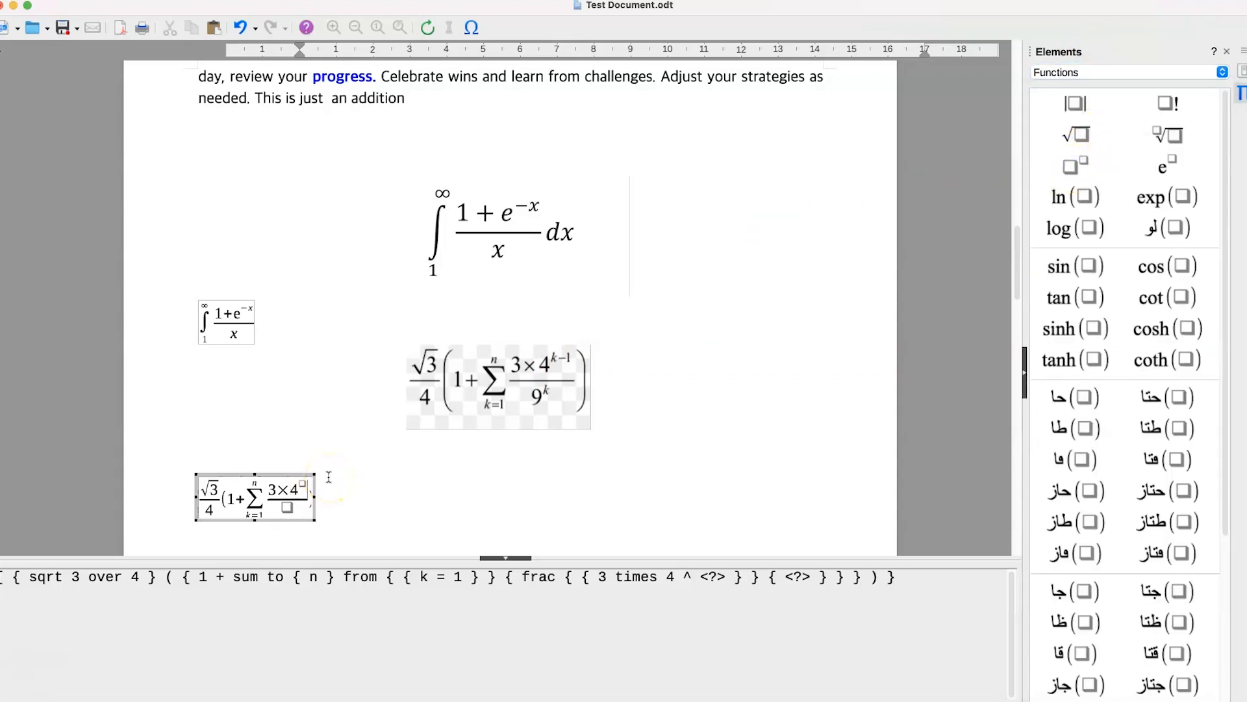
pyautogui.click(303, 487)
pyautogui.write('k - 1')
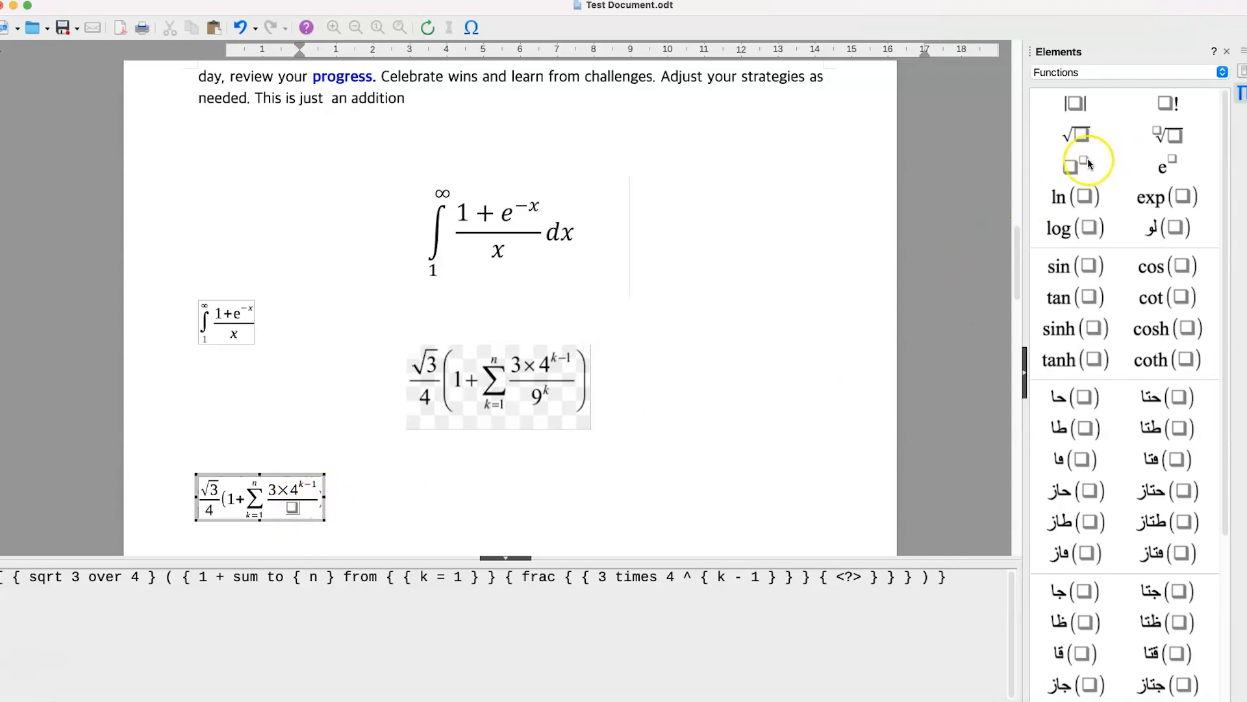
# - Enter the power 9 to the k in the sum fraction's denominator and finish editing the formula
pyautogui.click(1069, 167)
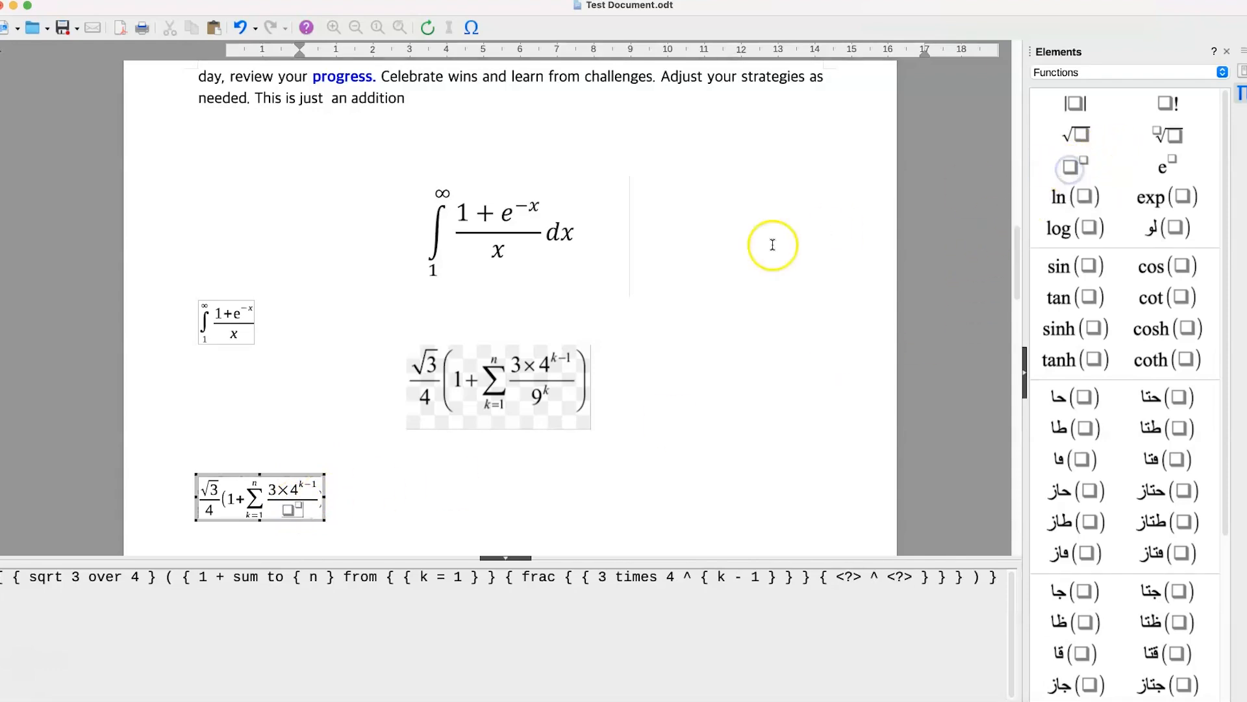
pyautogui.click(289, 513)
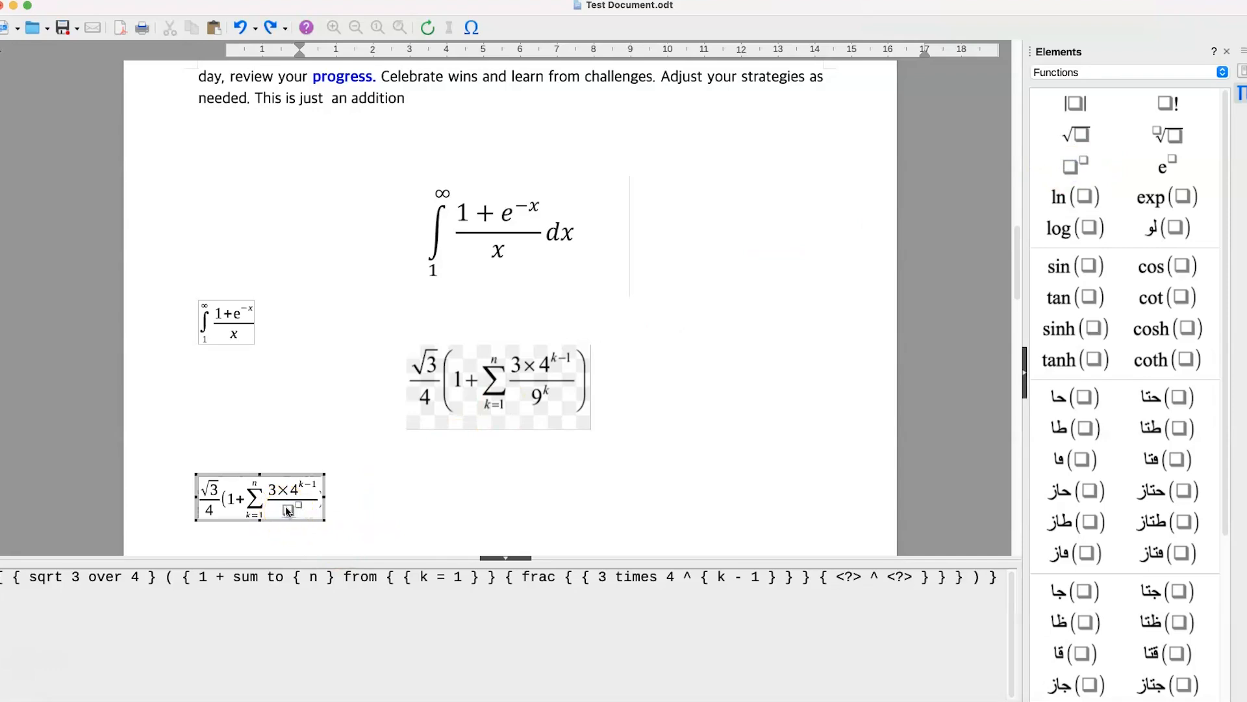
pyautogui.write('9')
pyautogui.click(295, 506)
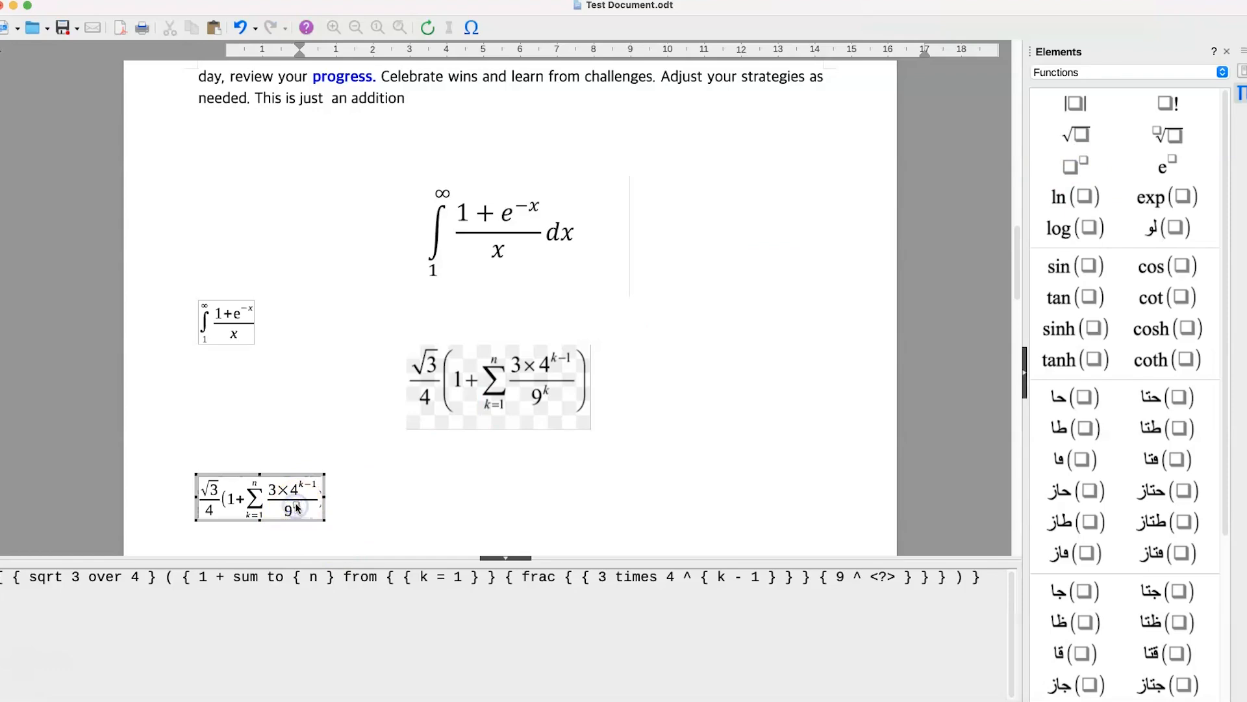
pyautogui.write('k')
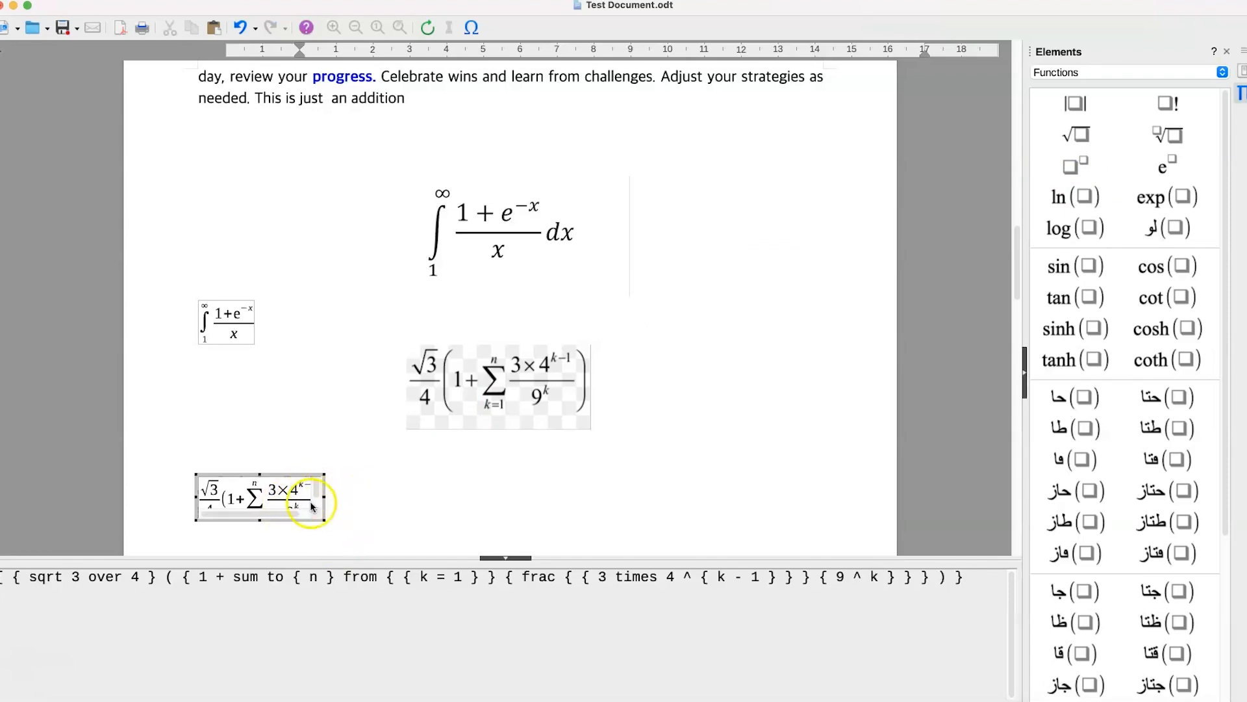
pyautogui.click(373, 495)
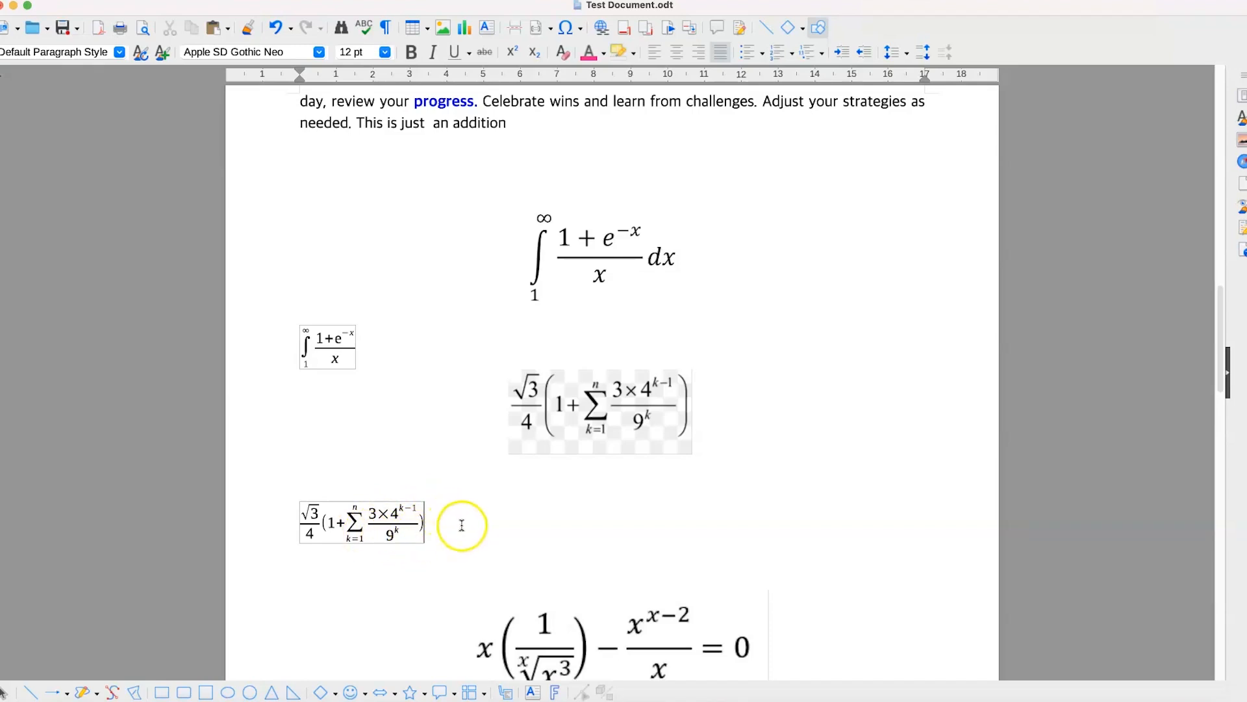
# - Add two empty lines before the third equation image and make the image slightly smaller
pyautogui.scroll(-2, 457, 531)
pyautogui.scroll(-3, 419, 507)
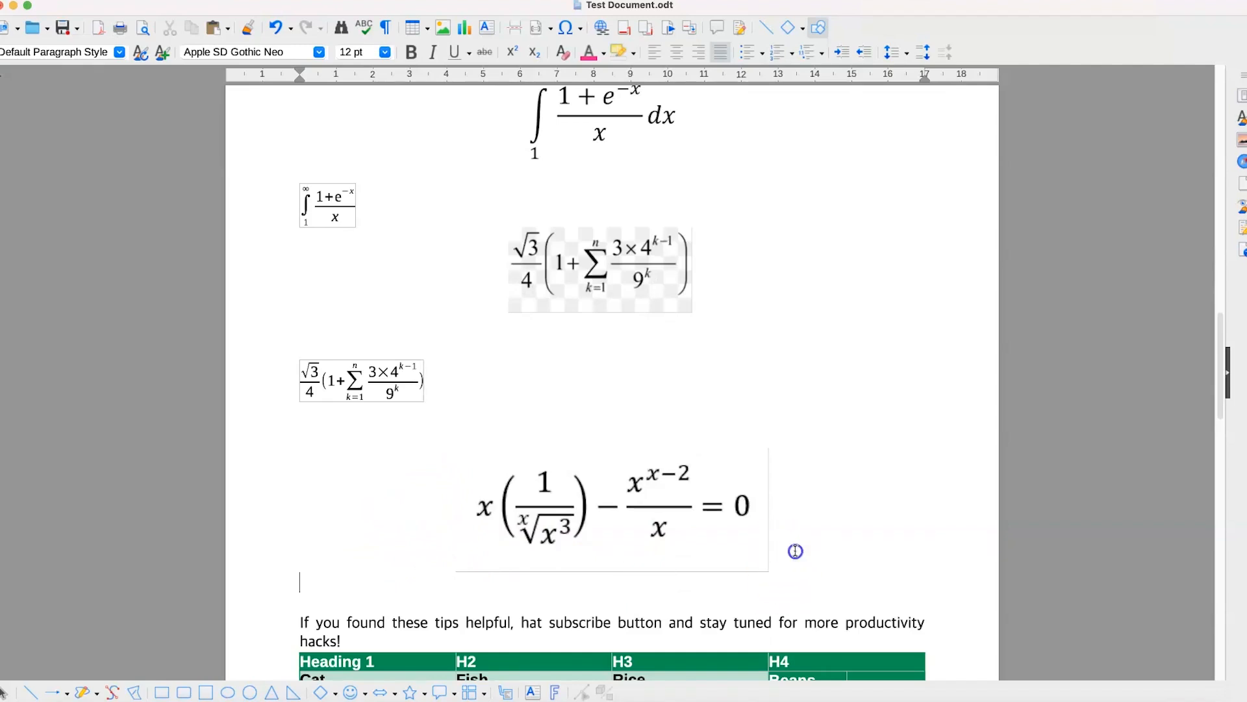
pyautogui.press('Return')
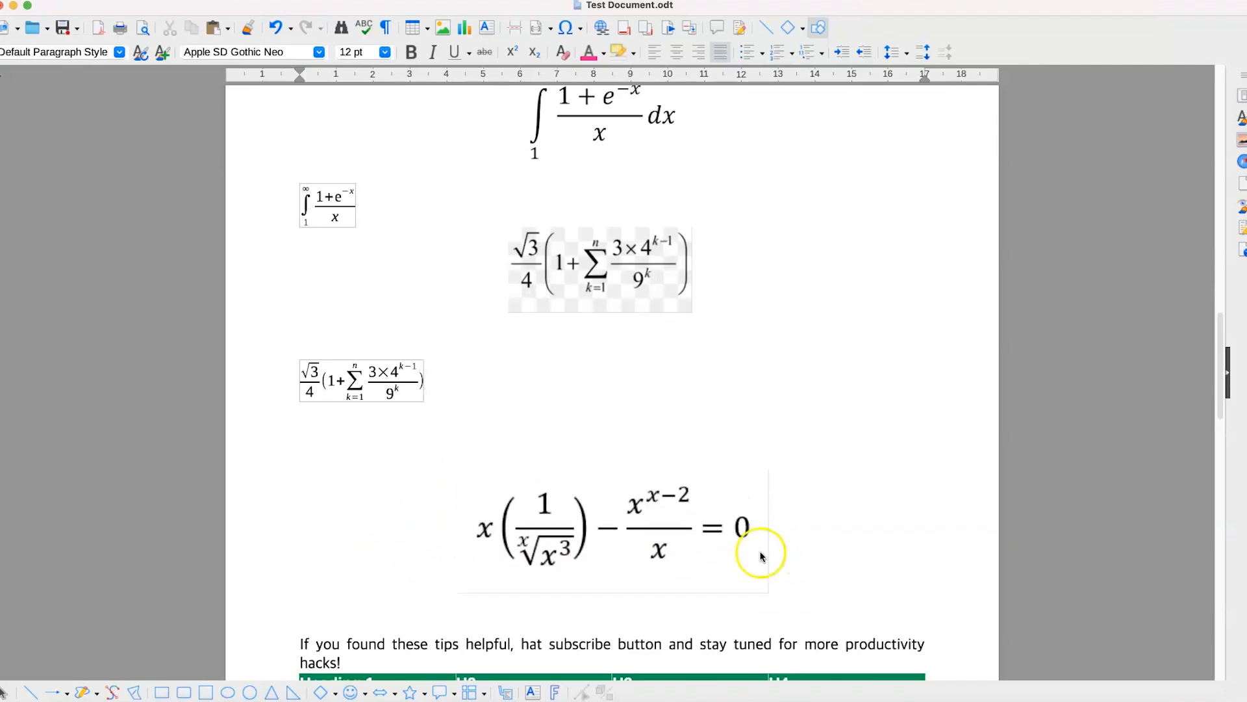
pyautogui.press('Return')
pyautogui.click(635, 523)
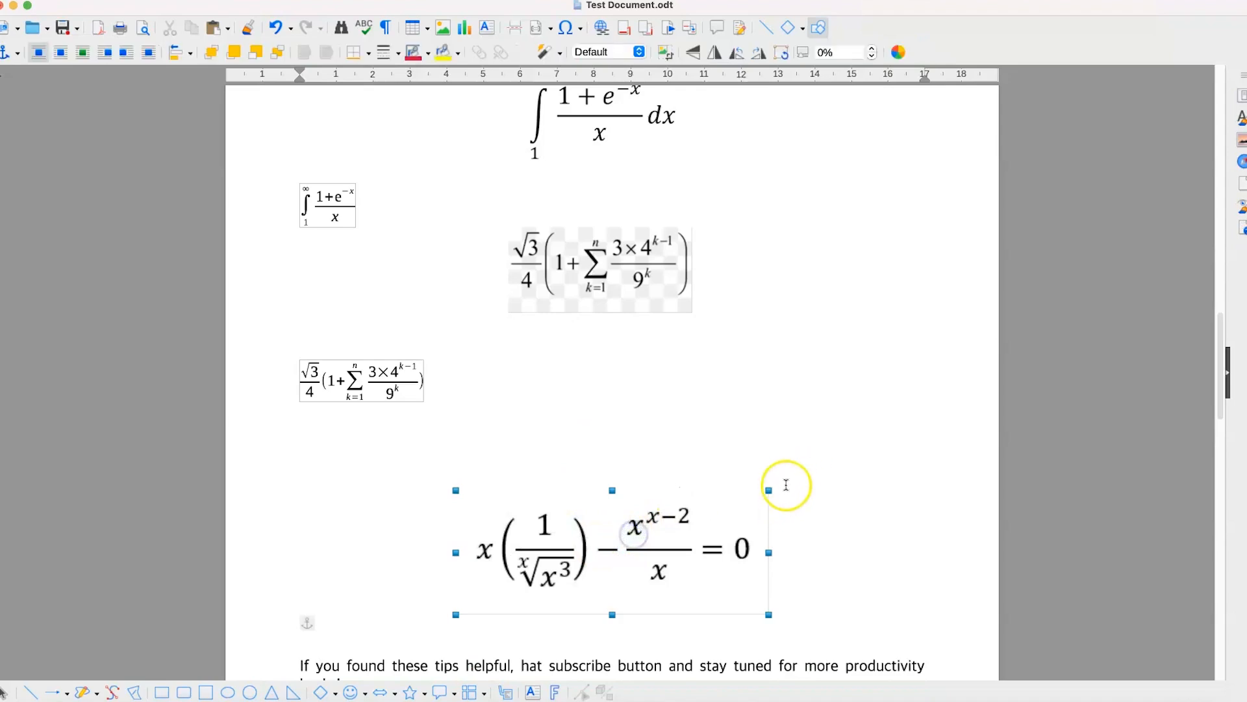
# - Insert a new formula object on the empty line above the third equation image
pyautogui.click(395, 451)
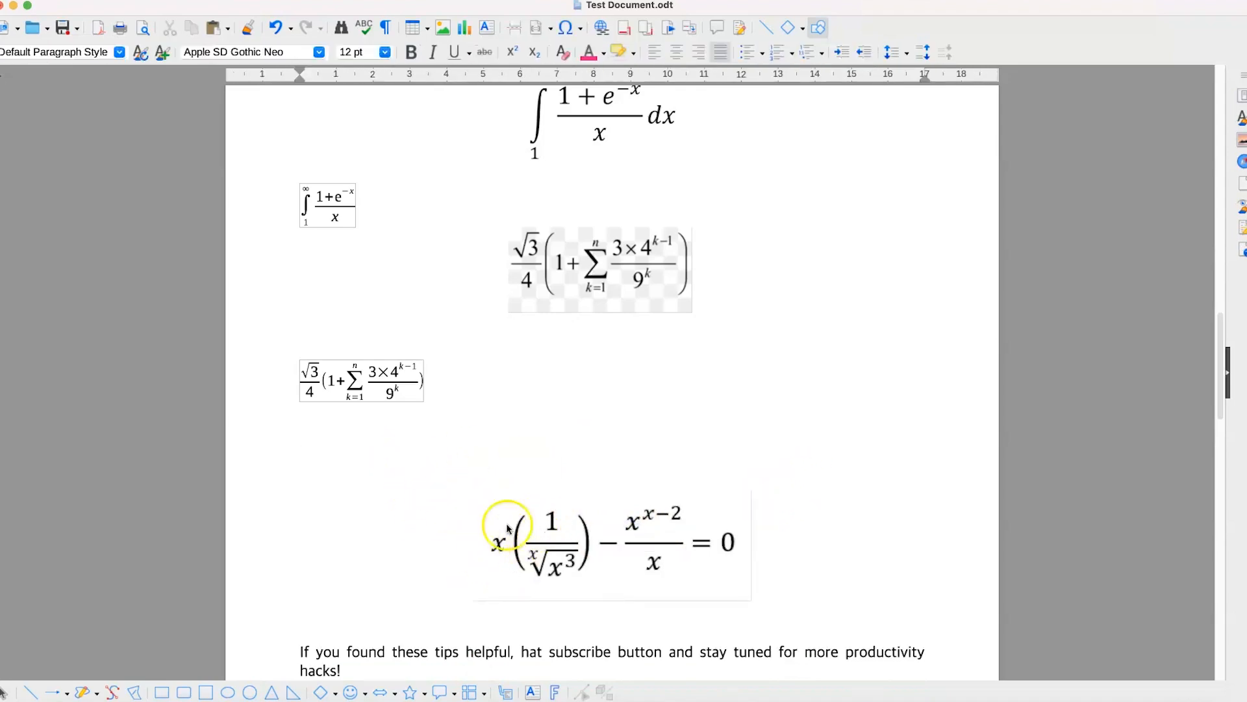
pyautogui.click(202, 1)
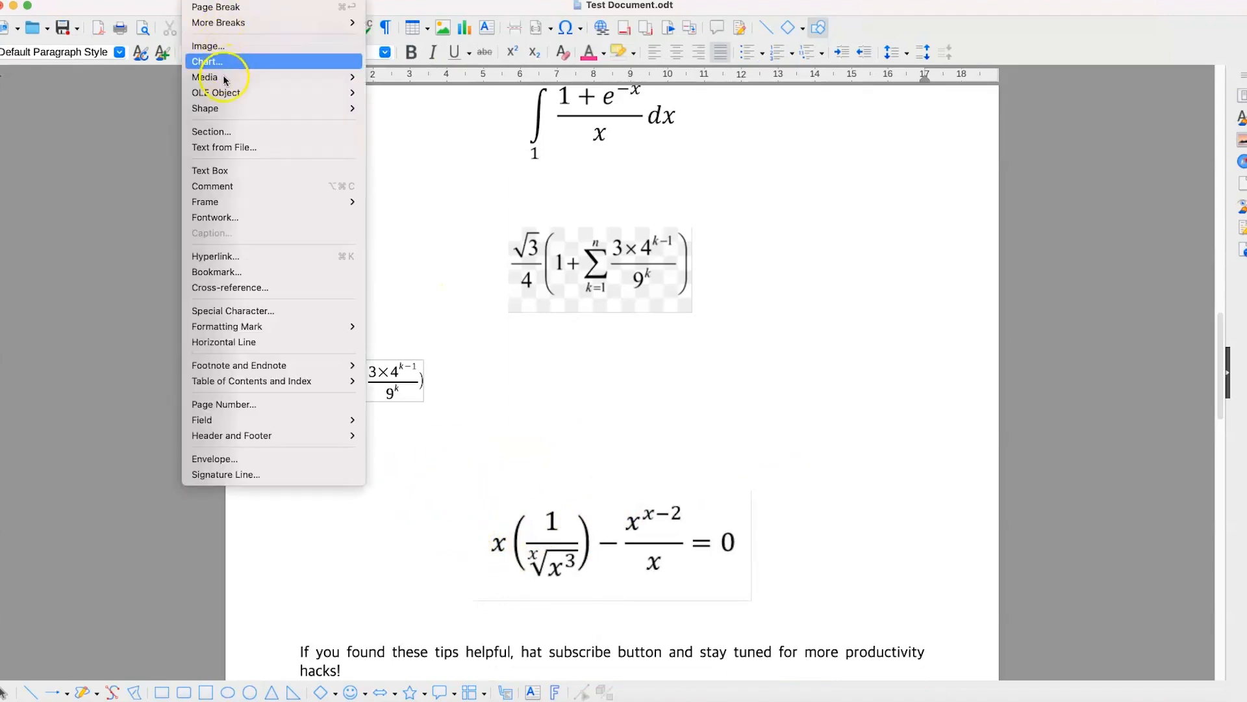
pyautogui.moveTo(230, 95)
pyautogui.click(404, 93)
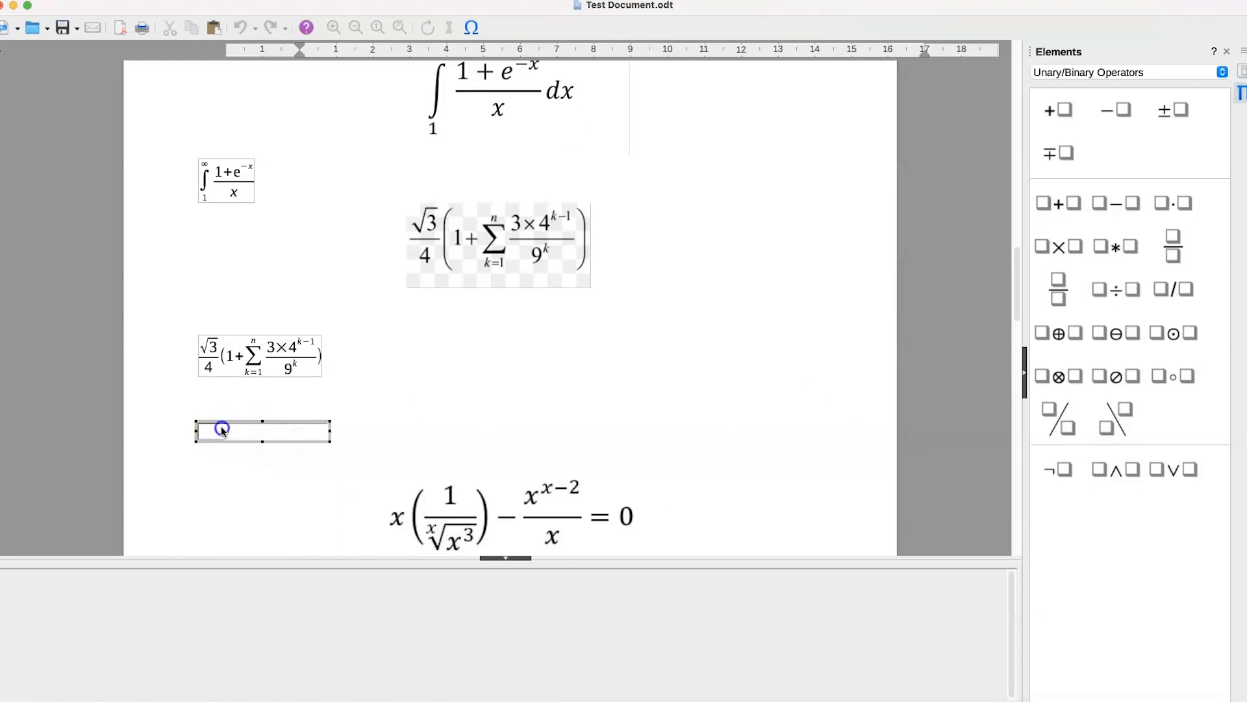
# - Enter x in the new formula, followed by an empty pair of round brackets
pyautogui.write('x')
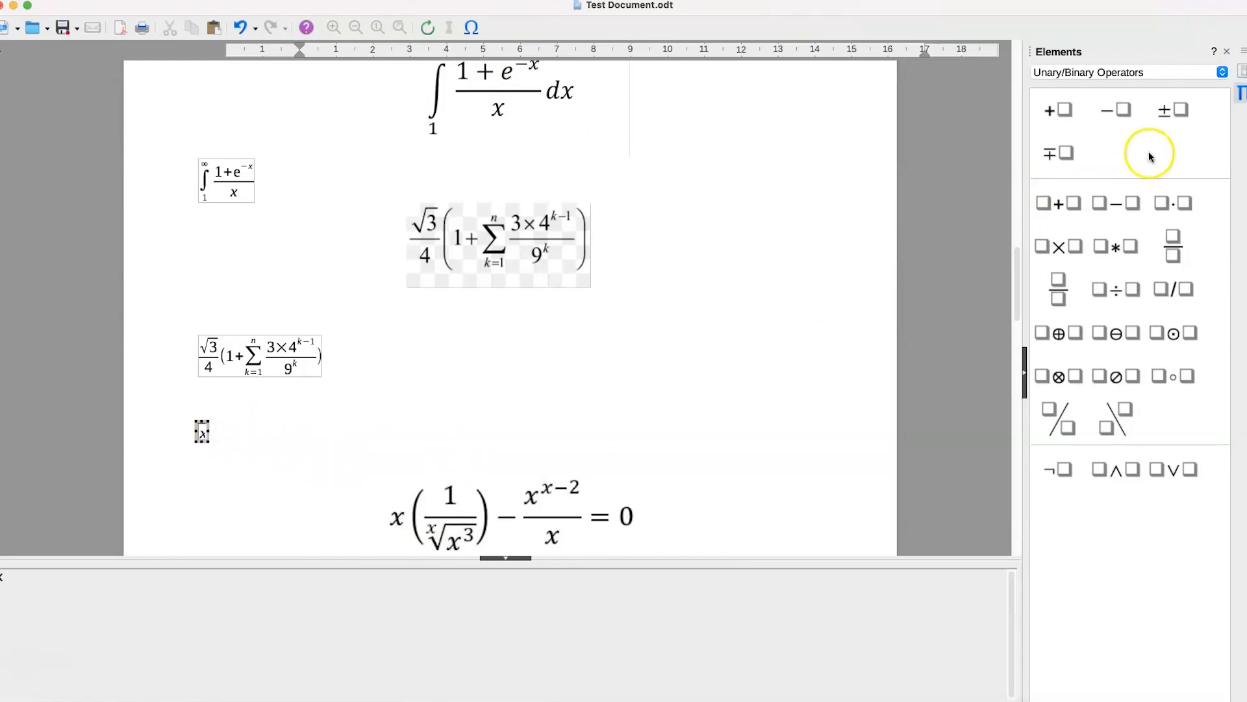
pyautogui.click(1075, 72)
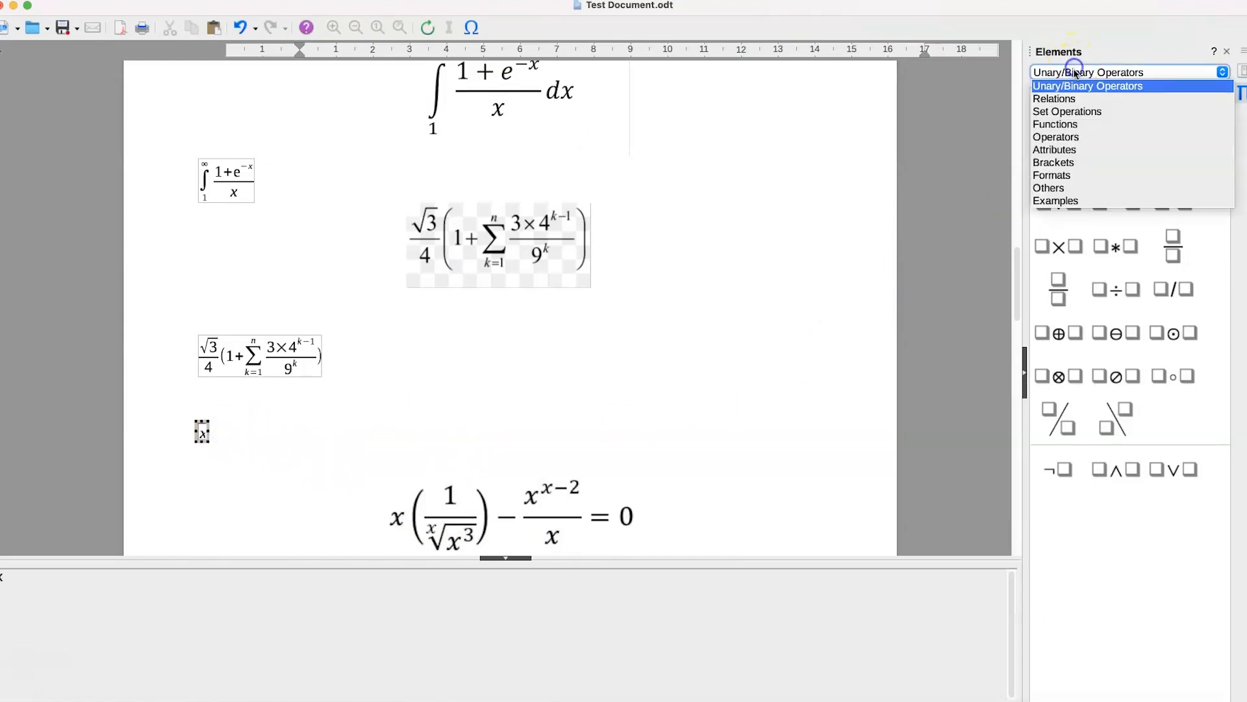
pyautogui.click(1065, 163)
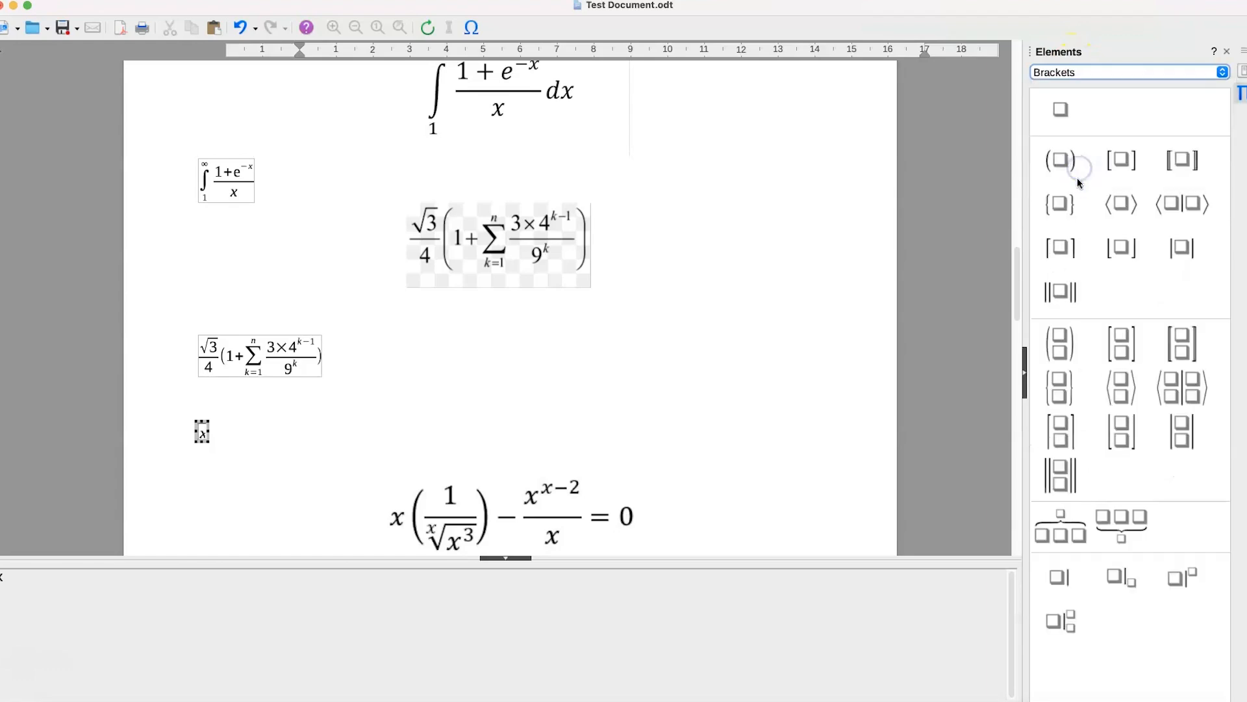
pyautogui.click(1066, 161)
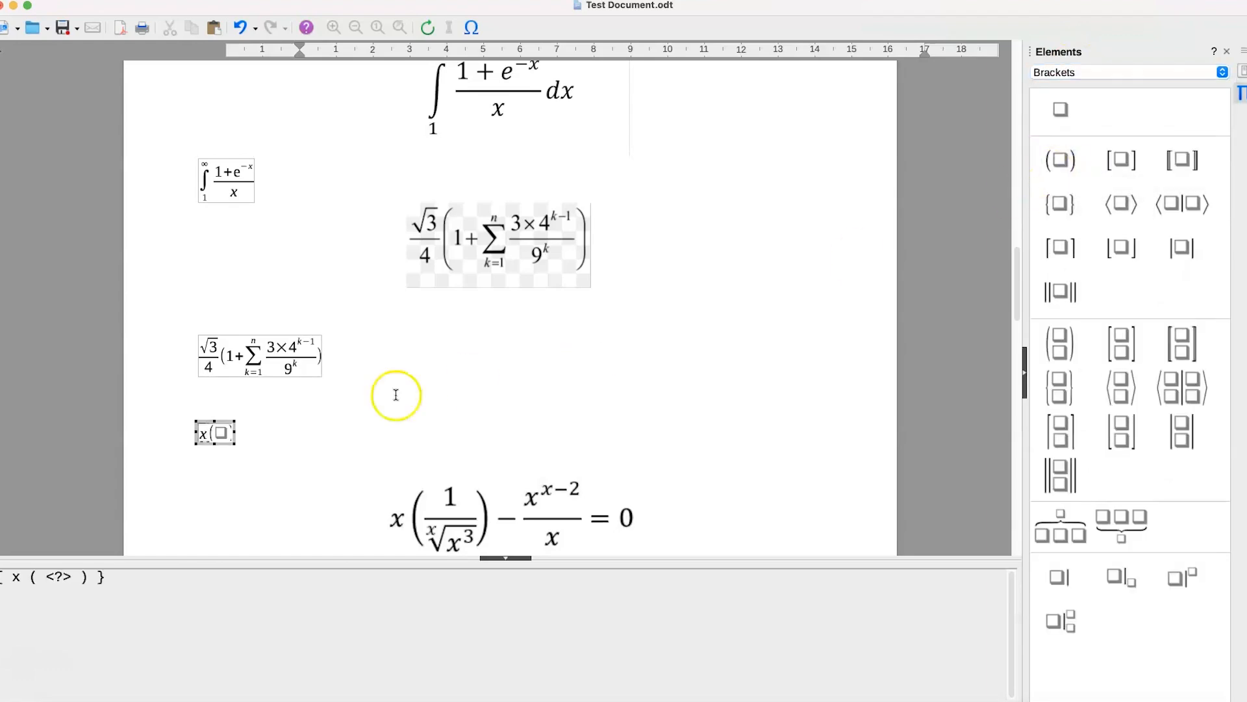
# - Insert a division fraction inside the round brackets and enter 1 as its numerator
pyautogui.click(222, 433)
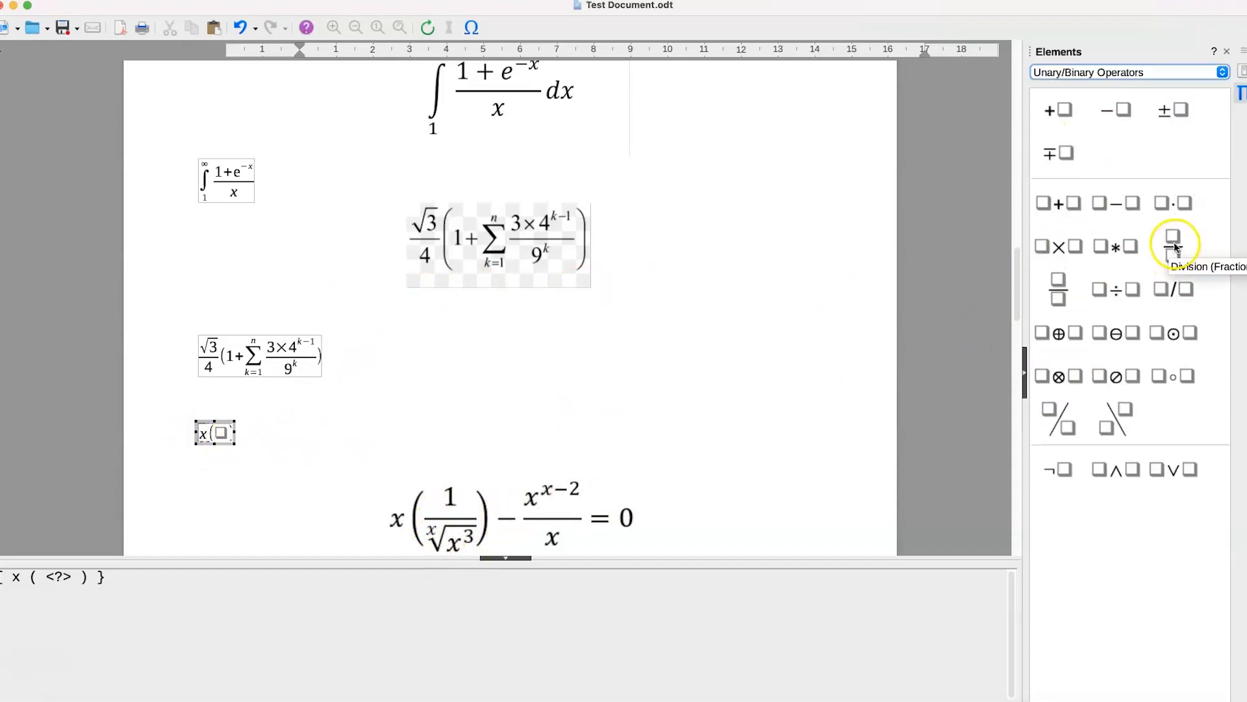
pyautogui.click(1175, 243)
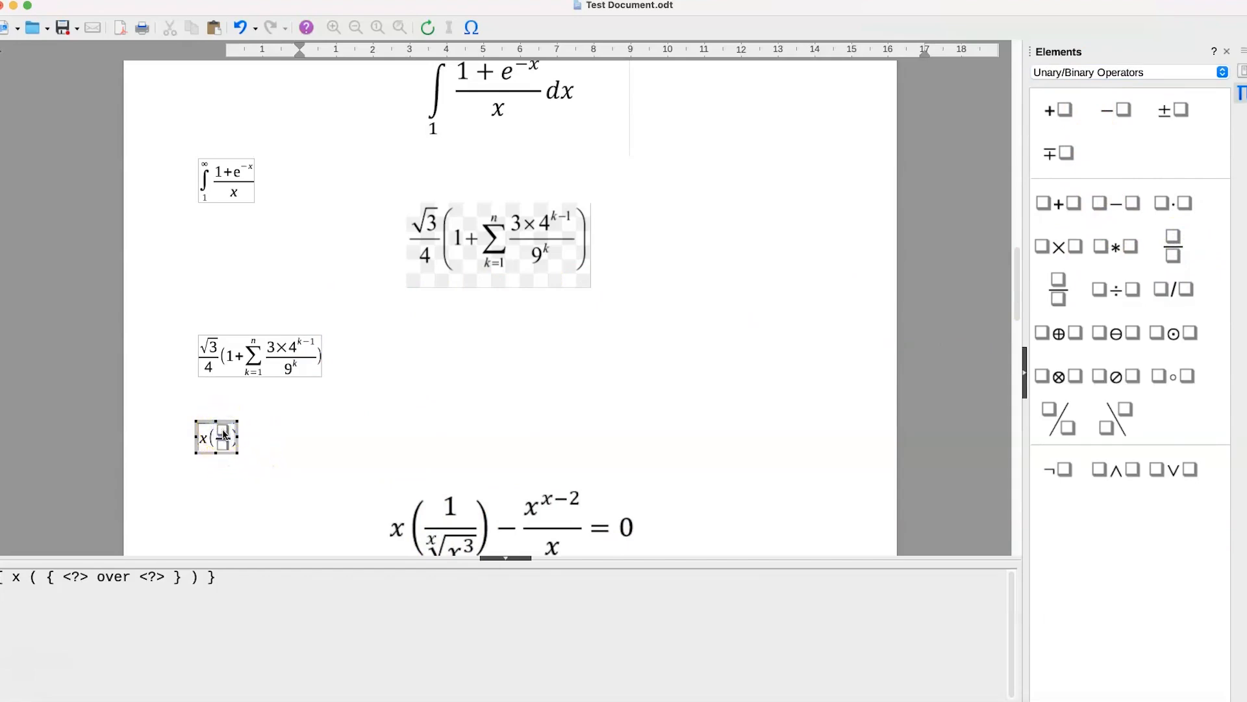
pyautogui.click(224, 434)
pyautogui.write('1')
# - Put an nth root in the fraction's denominator and set its root index to x
pyautogui.click(225, 453)
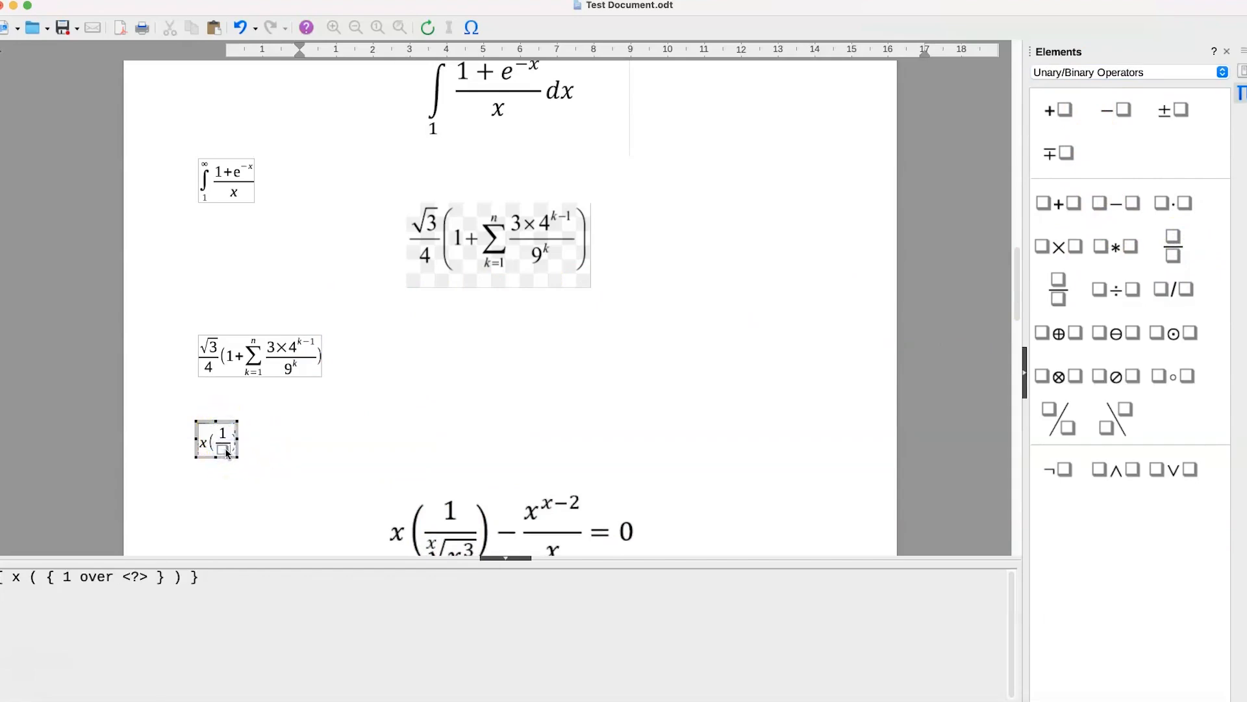
pyautogui.scroll(-3, 387, 464)
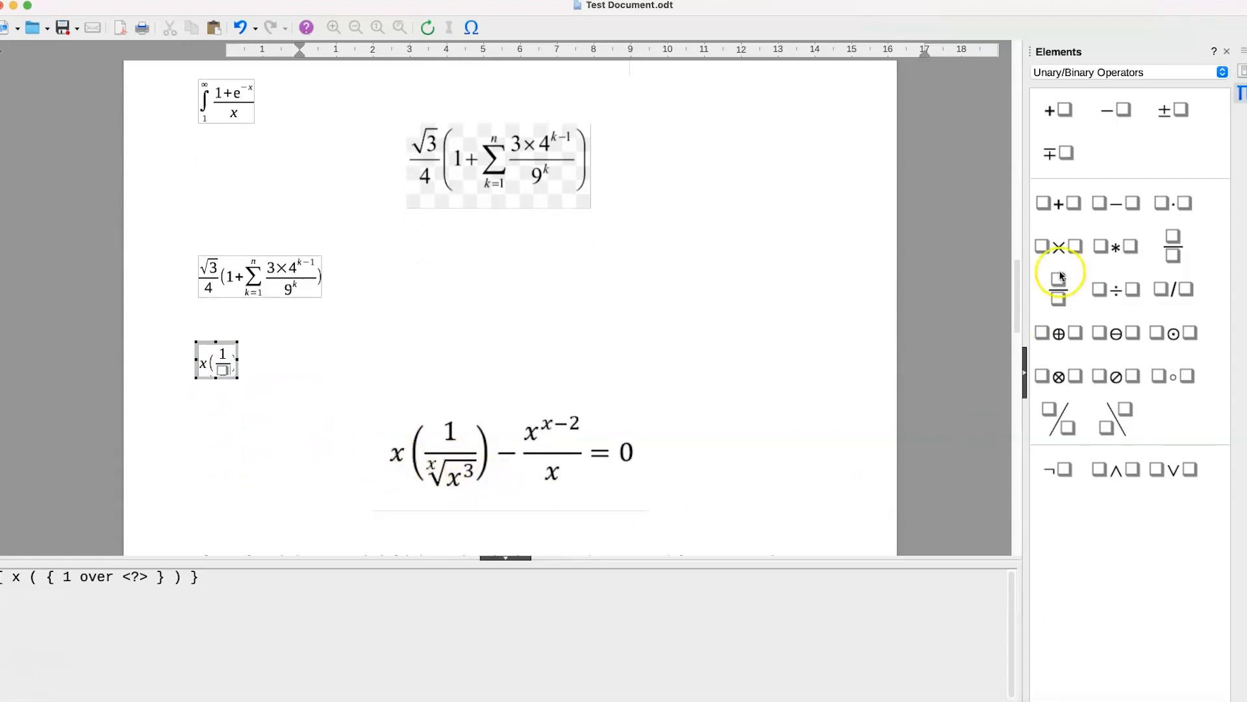
pyautogui.click(1119, 76)
pyautogui.click(1160, 122)
pyautogui.click(1171, 138)
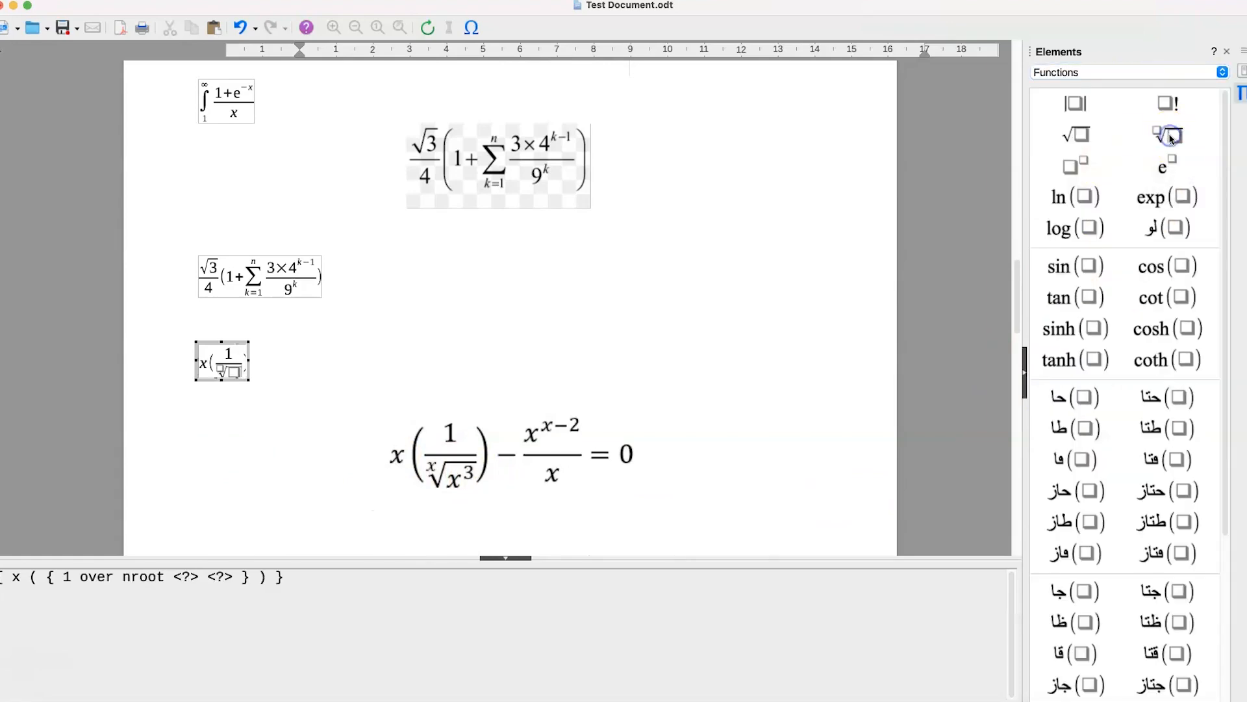
pyautogui.click(232, 380)
pyautogui.write('x')
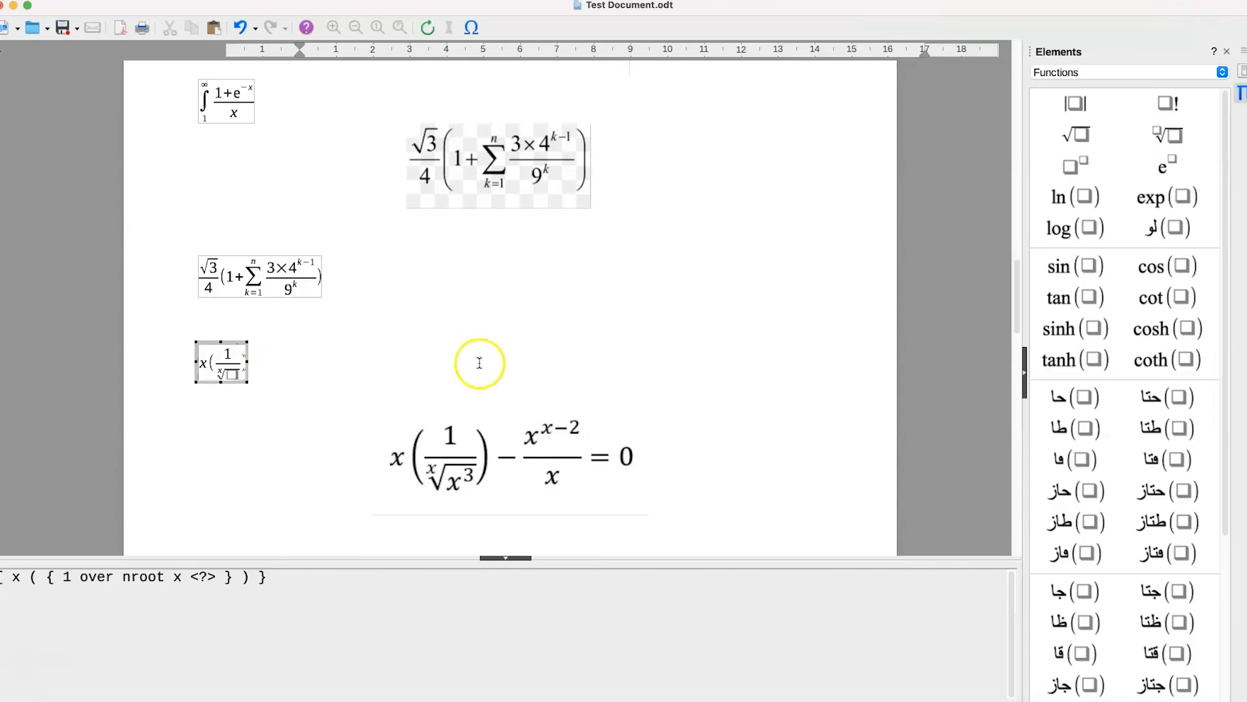
# - Insert a power under the nth root with base x and exponent 3
pyautogui.click(1073, 170)
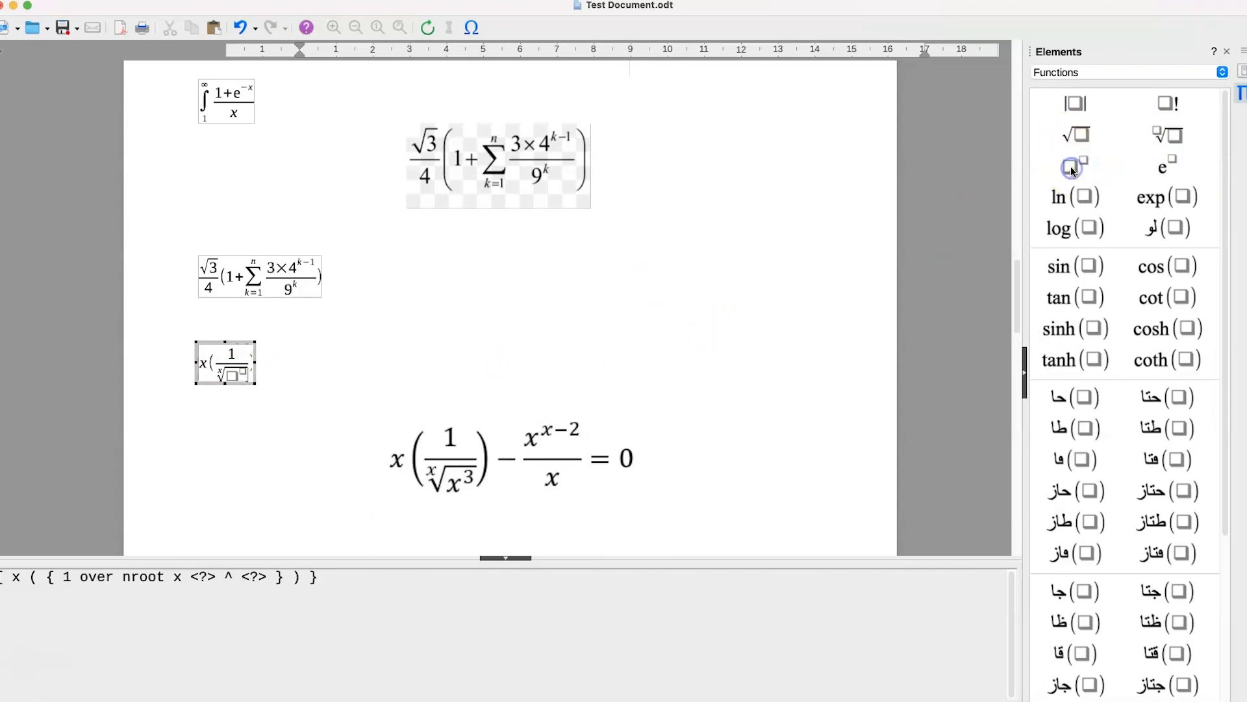
pyautogui.click(235, 375)
pyautogui.write('x ^ ')
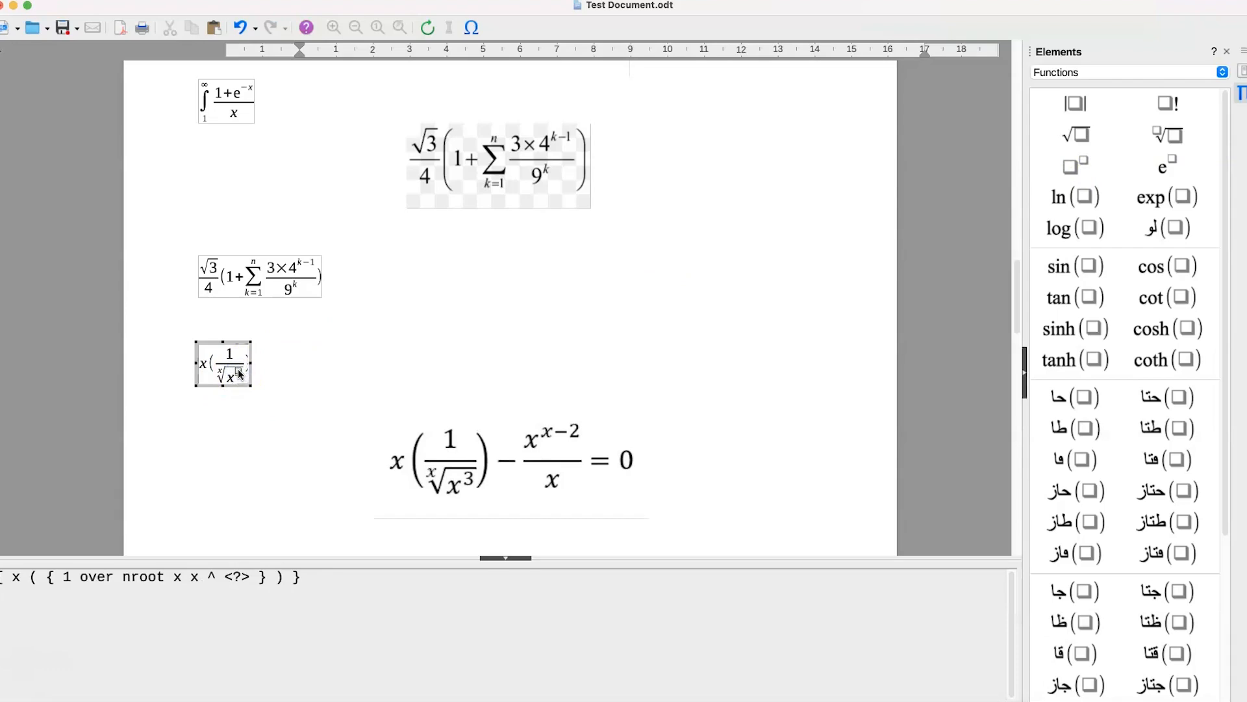
pyautogui.write('3')
# - Append a minus sign after the closing round bracket of the third formula
pyautogui.click(273, 371)
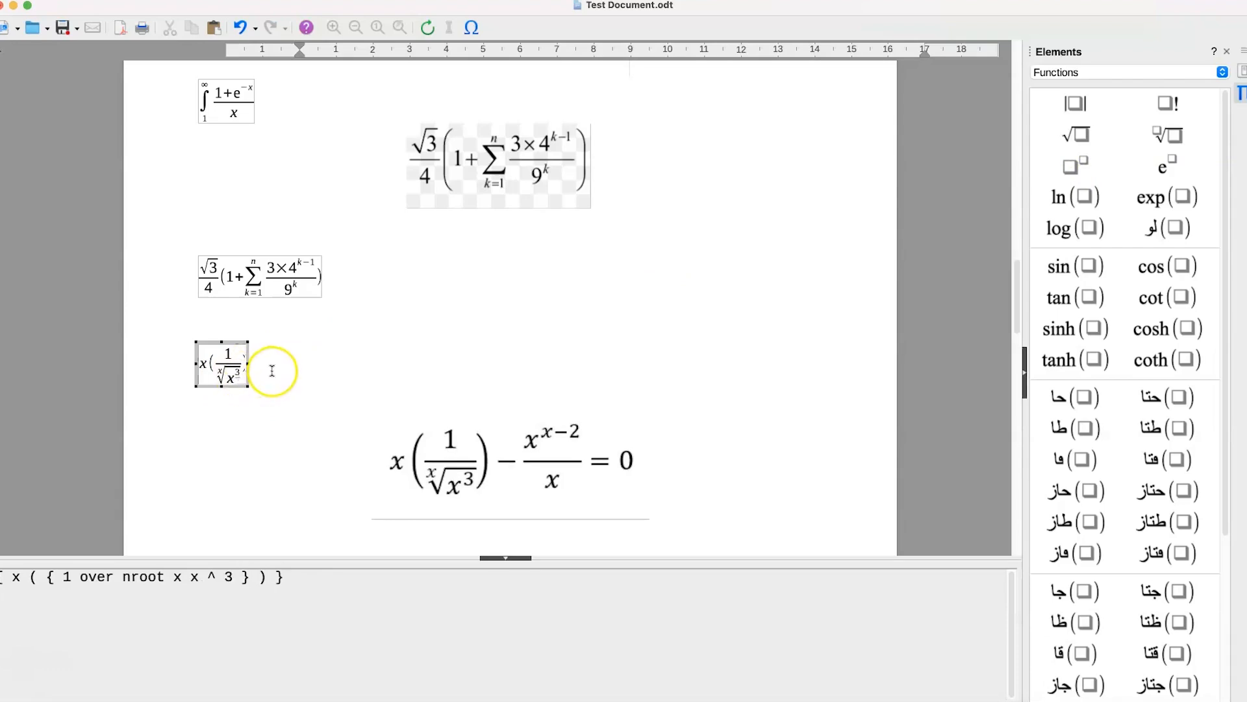
pyautogui.click(252, 364)
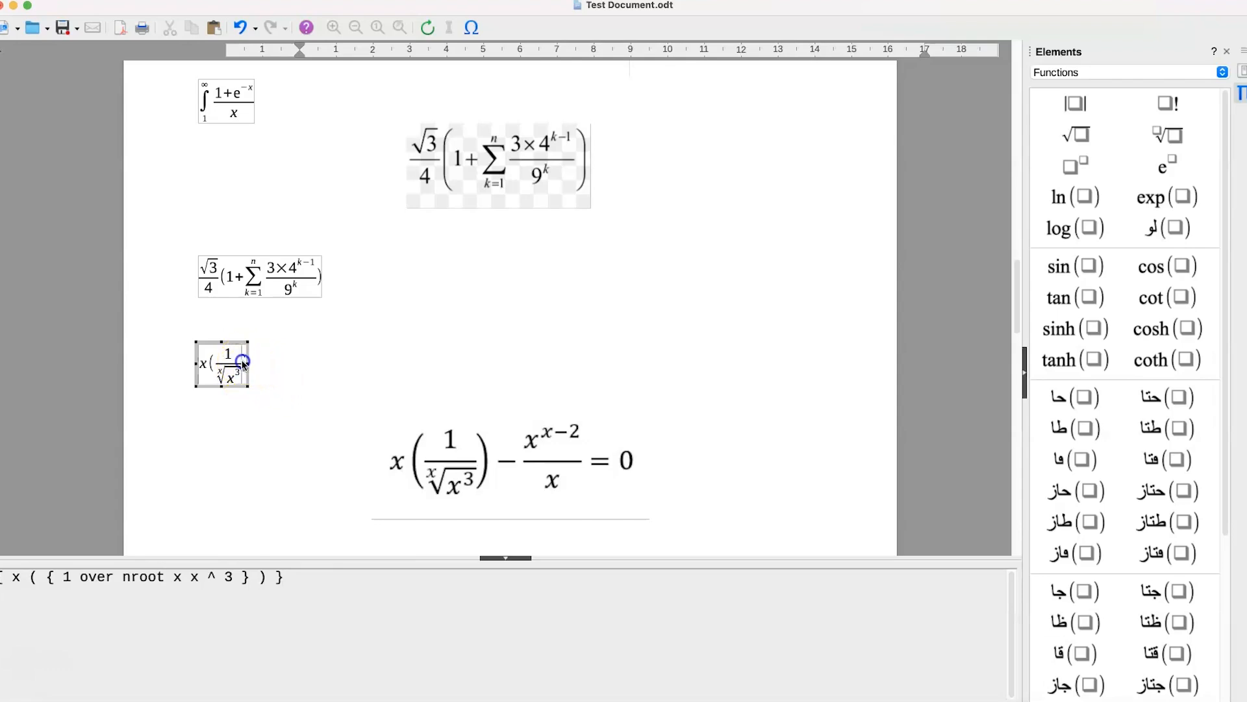
pyautogui.click(314, 349)
pyautogui.write('- {')
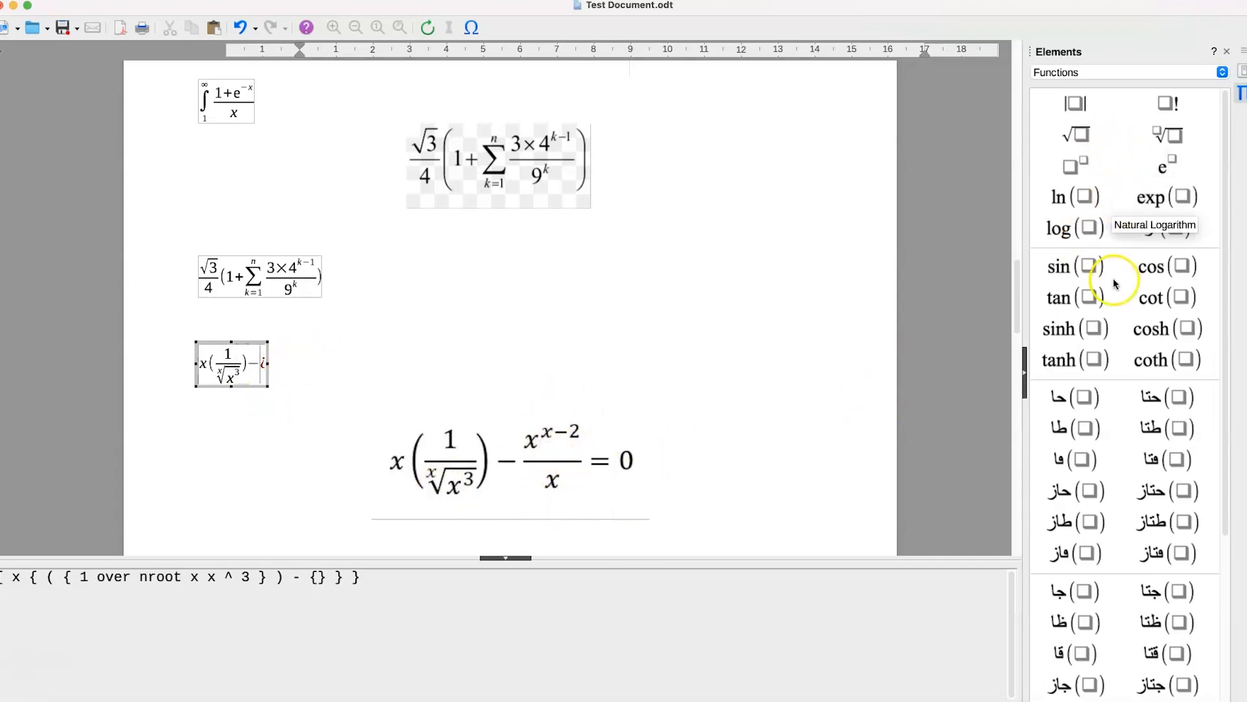
# - Insert an empty division fraction after the minus sign
pyautogui.click(1086, 72)
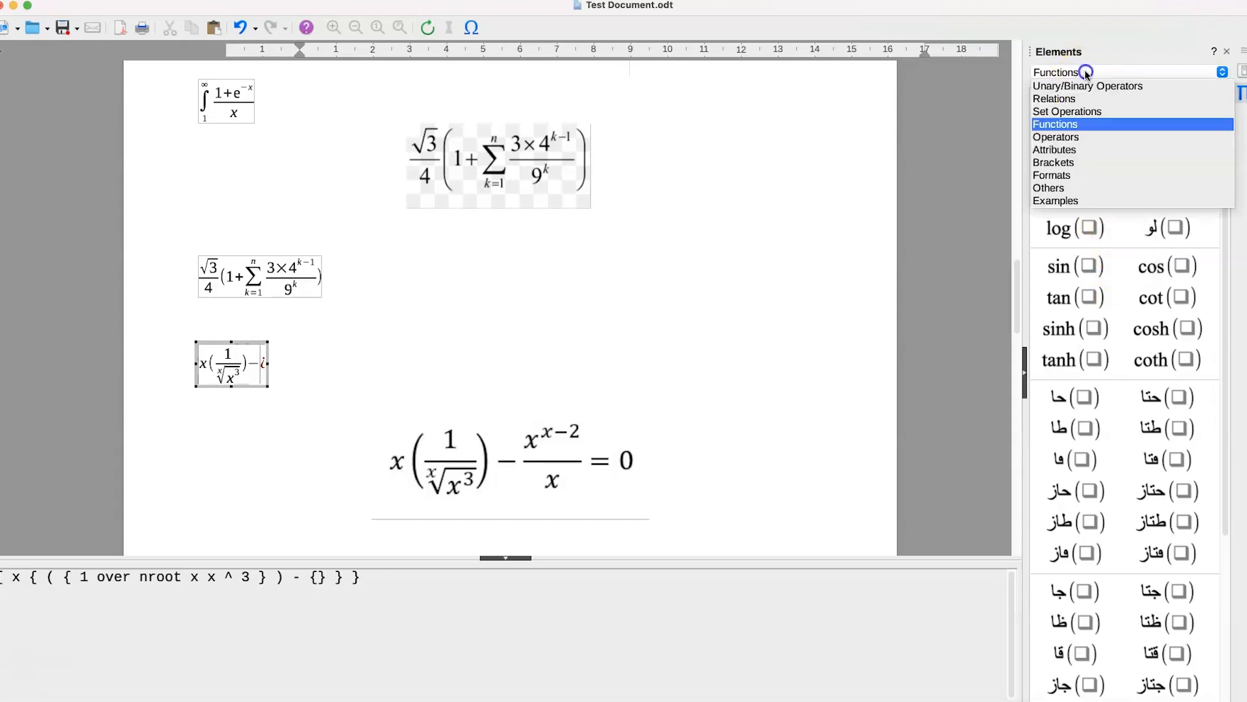
pyautogui.click(1089, 138)
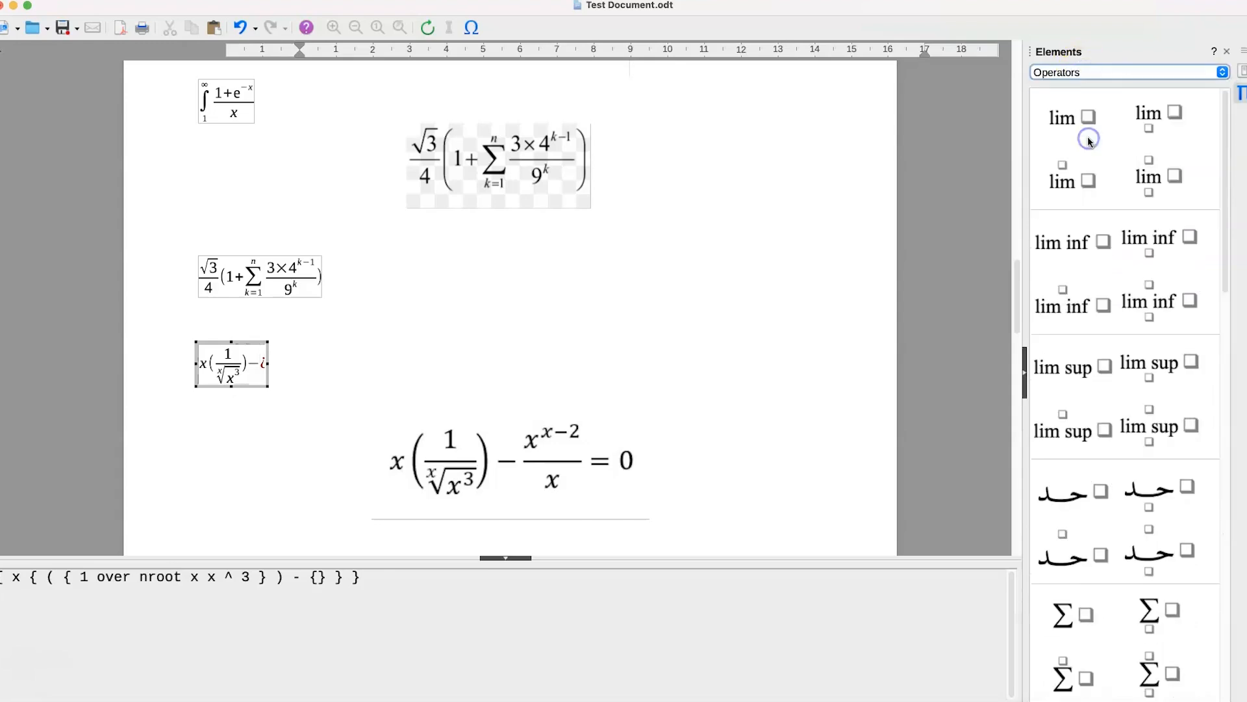
pyautogui.click(1097, 74)
pyautogui.click(1098, 85)
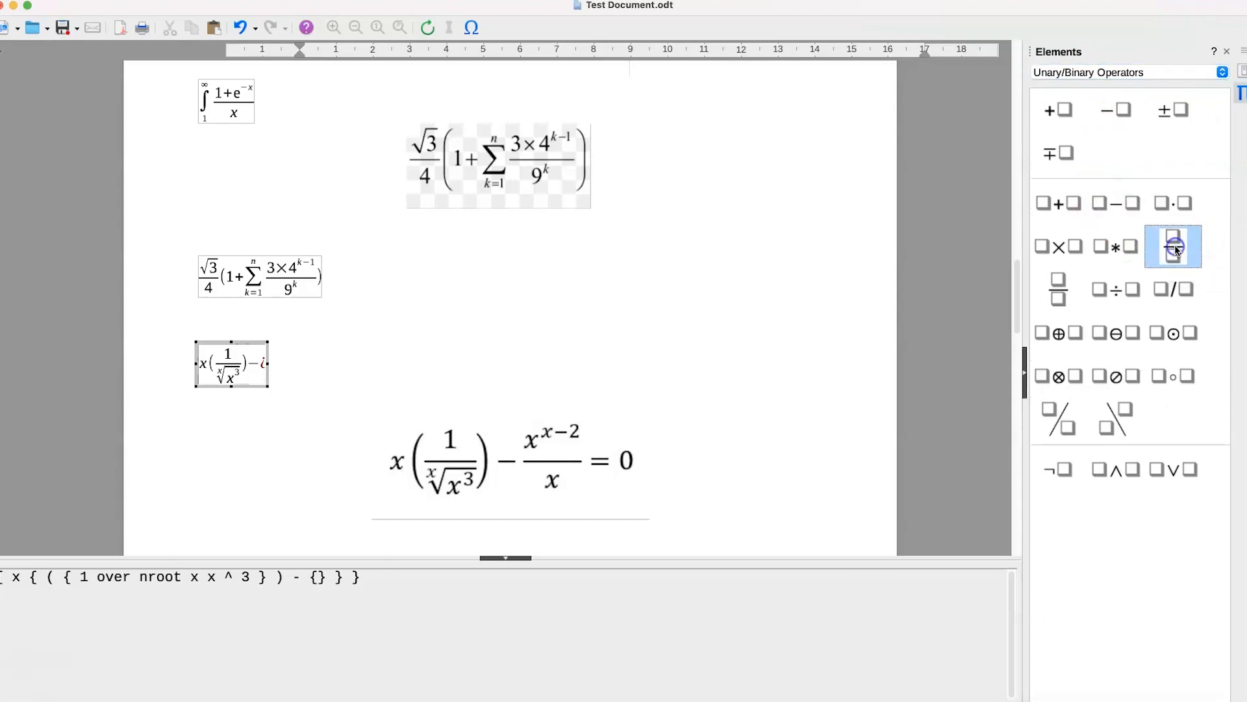
pyautogui.click(1175, 247)
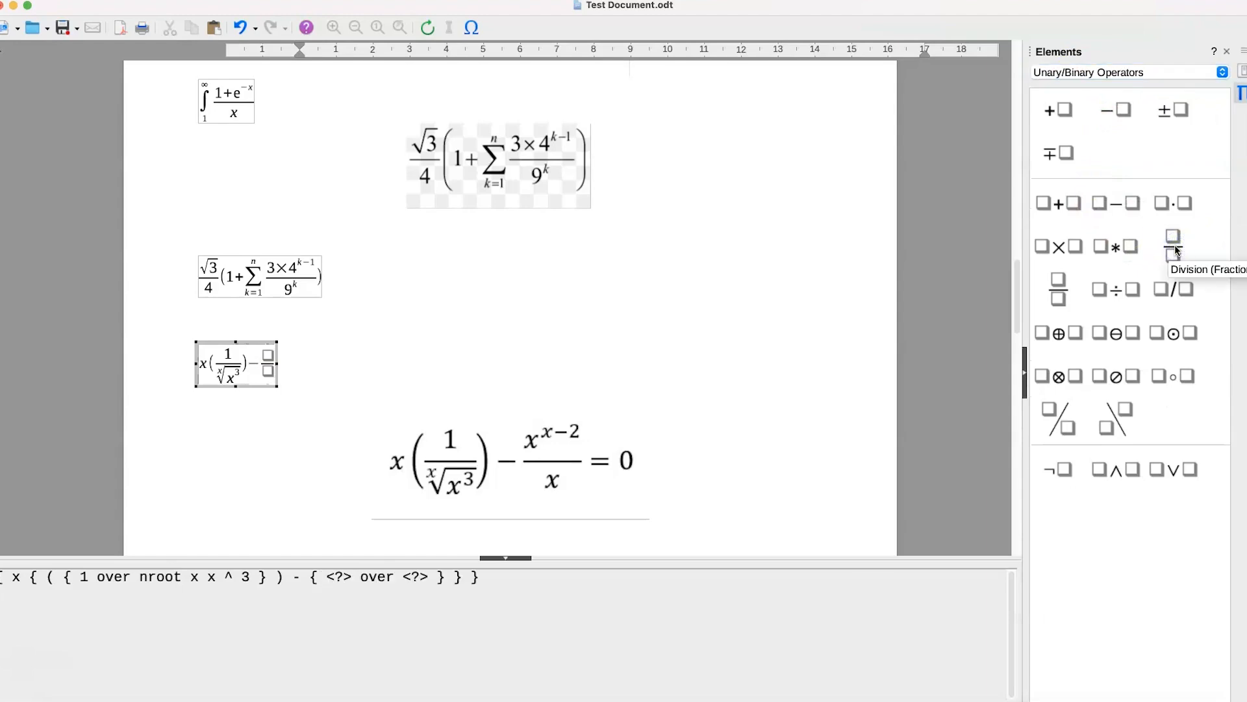
# - Insert a power in the new fraction's numerator with base x and exponent x-2
pyautogui.click(268, 358)
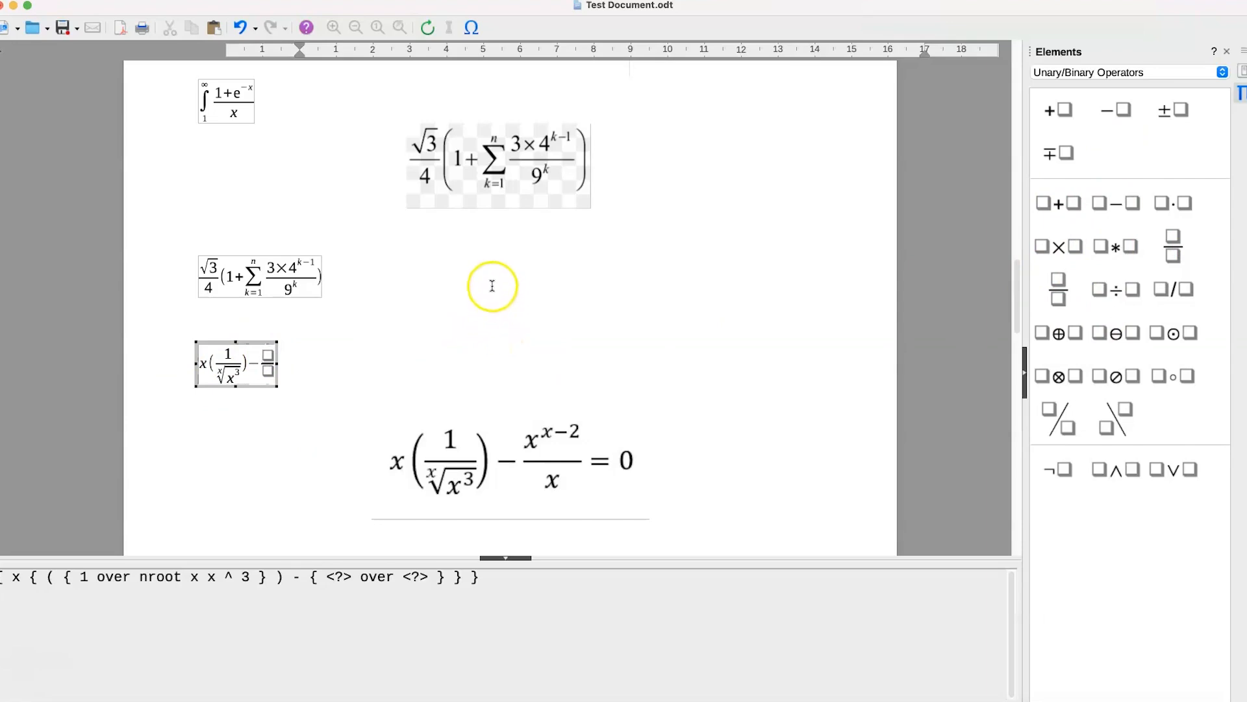
pyautogui.click(1077, 162)
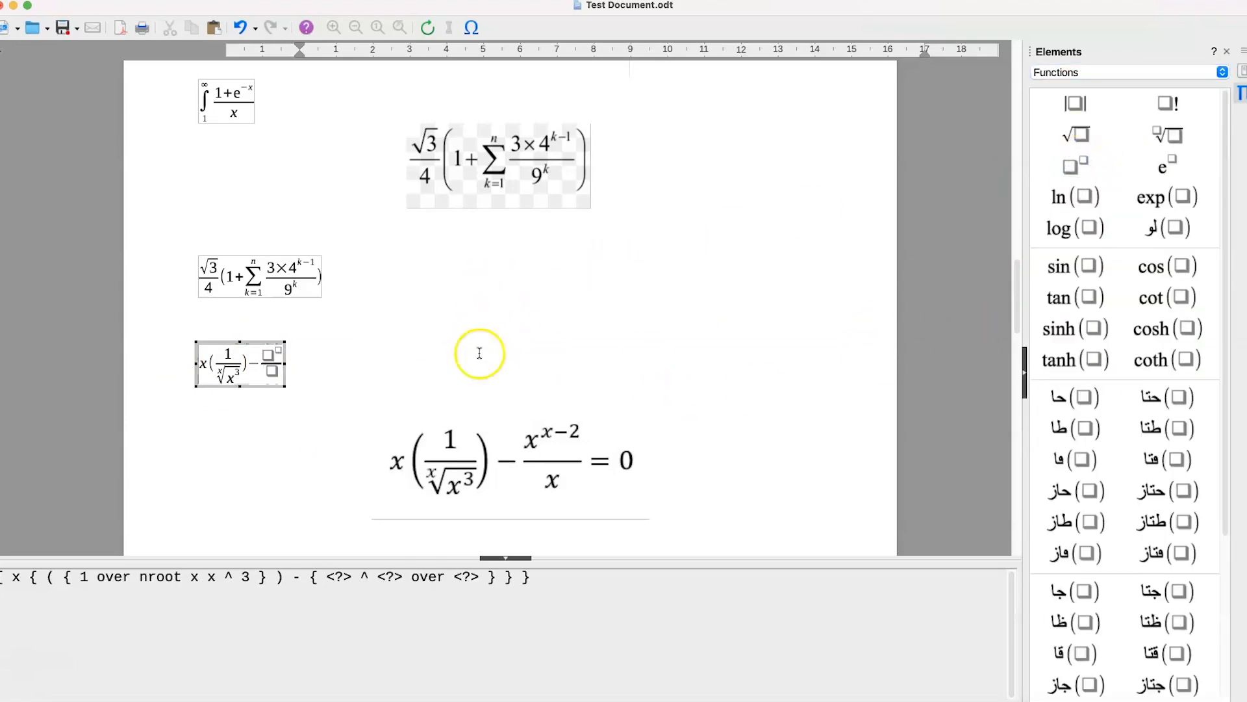
pyautogui.click(270, 357)
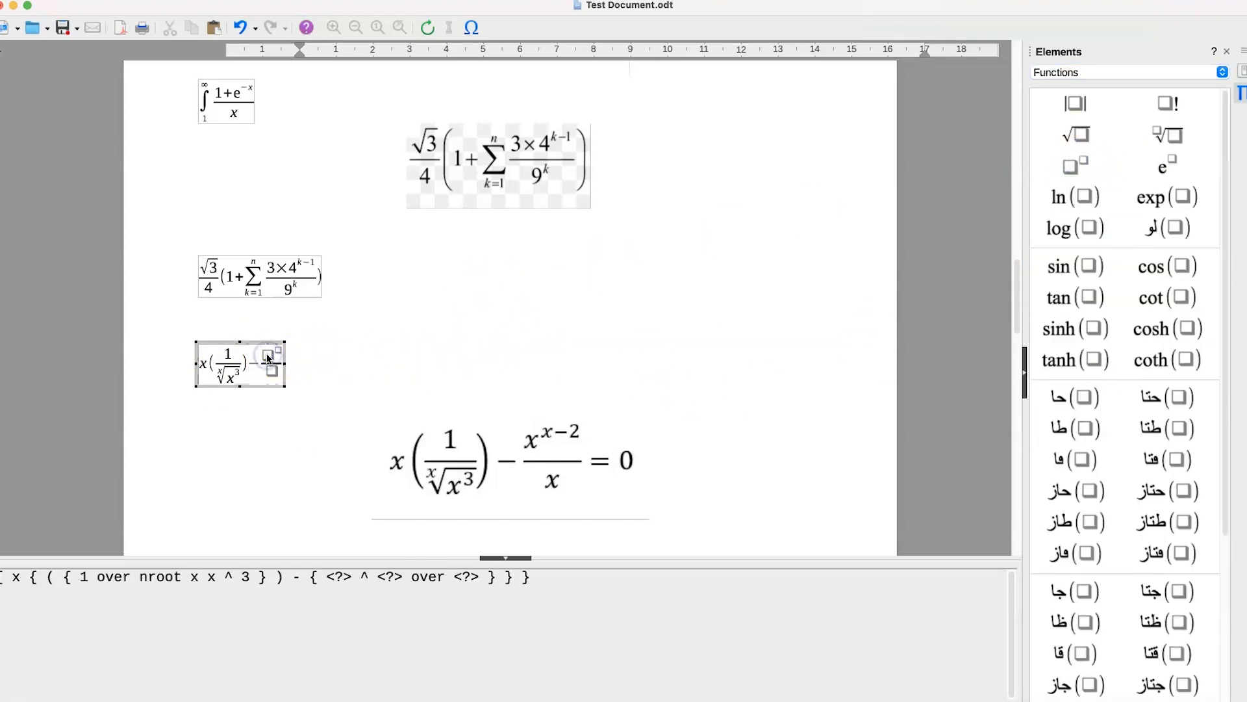
pyautogui.write('x')
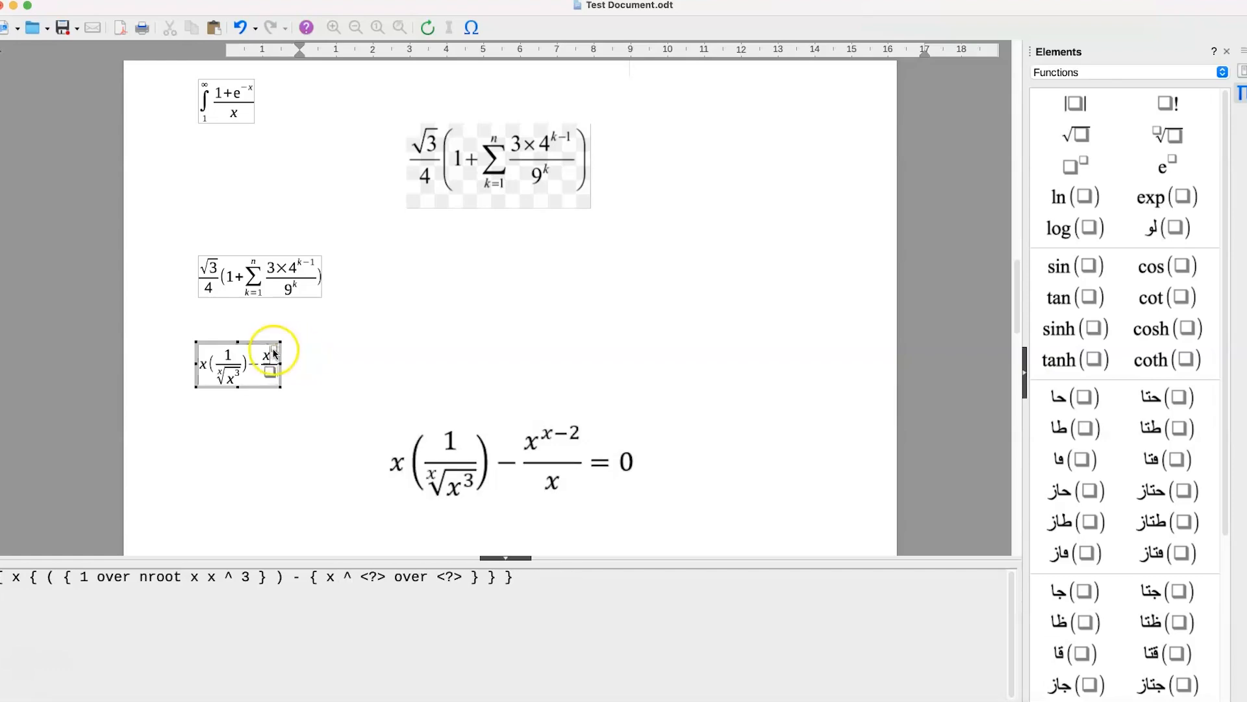
pyautogui.click(275, 349)
pyautogui.write('x-2')
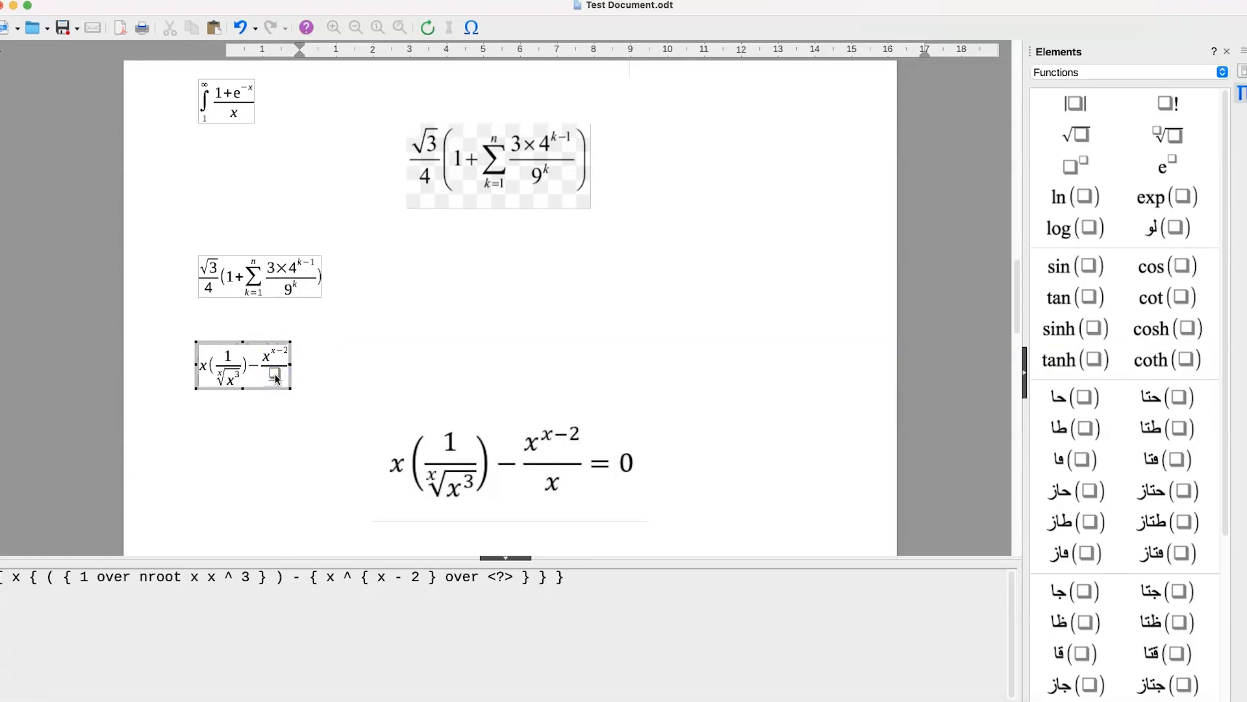
# - Enter x as the second fraction's denominator, then complete the formula with =0 and close formula editing
pyautogui.click(276, 379)
pyautogui.write('x')
pyautogui.click(292, 370)
pyautogui.write('=0')
pyautogui.click(278, 466)
pyautogui.click(276, 393)
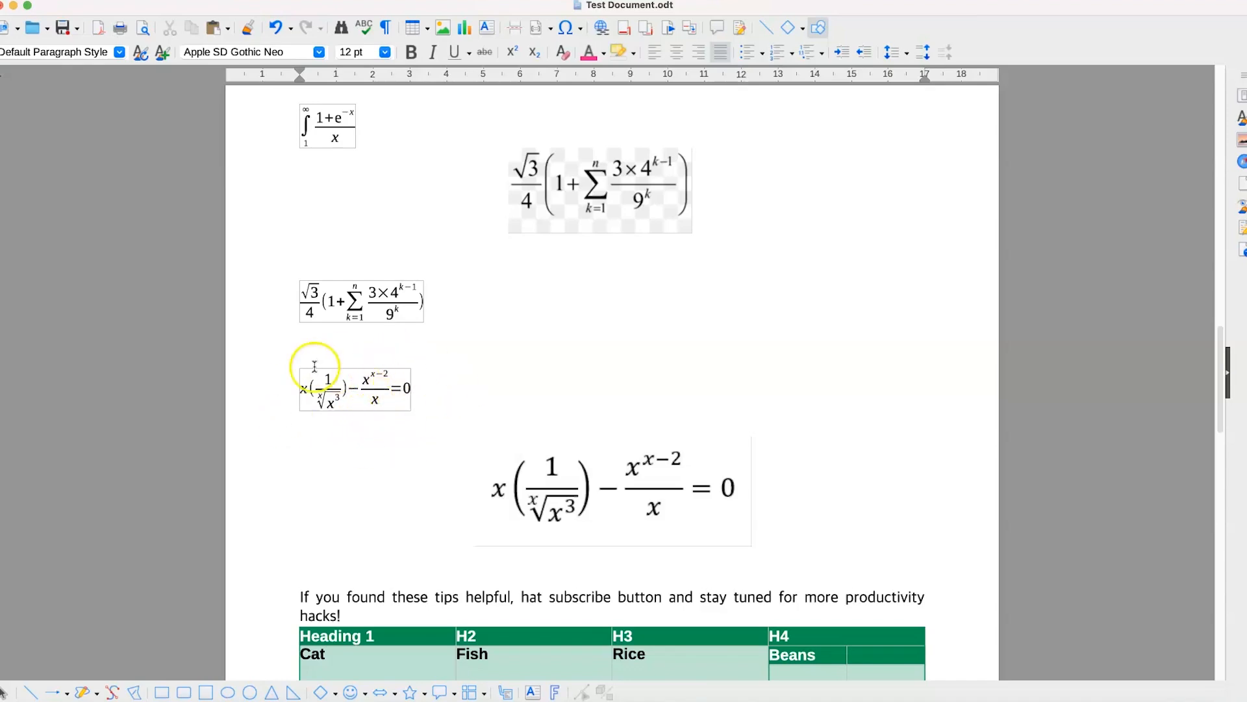
pyautogui.scroll(3, 436, 357)
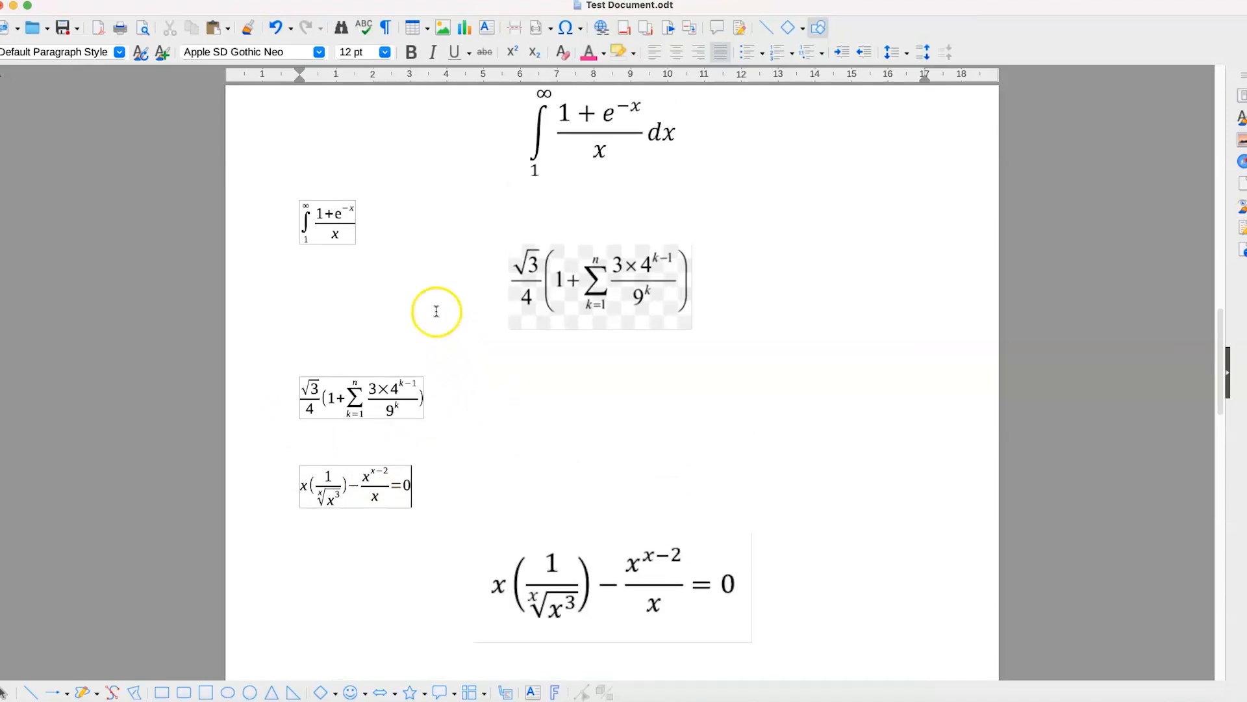